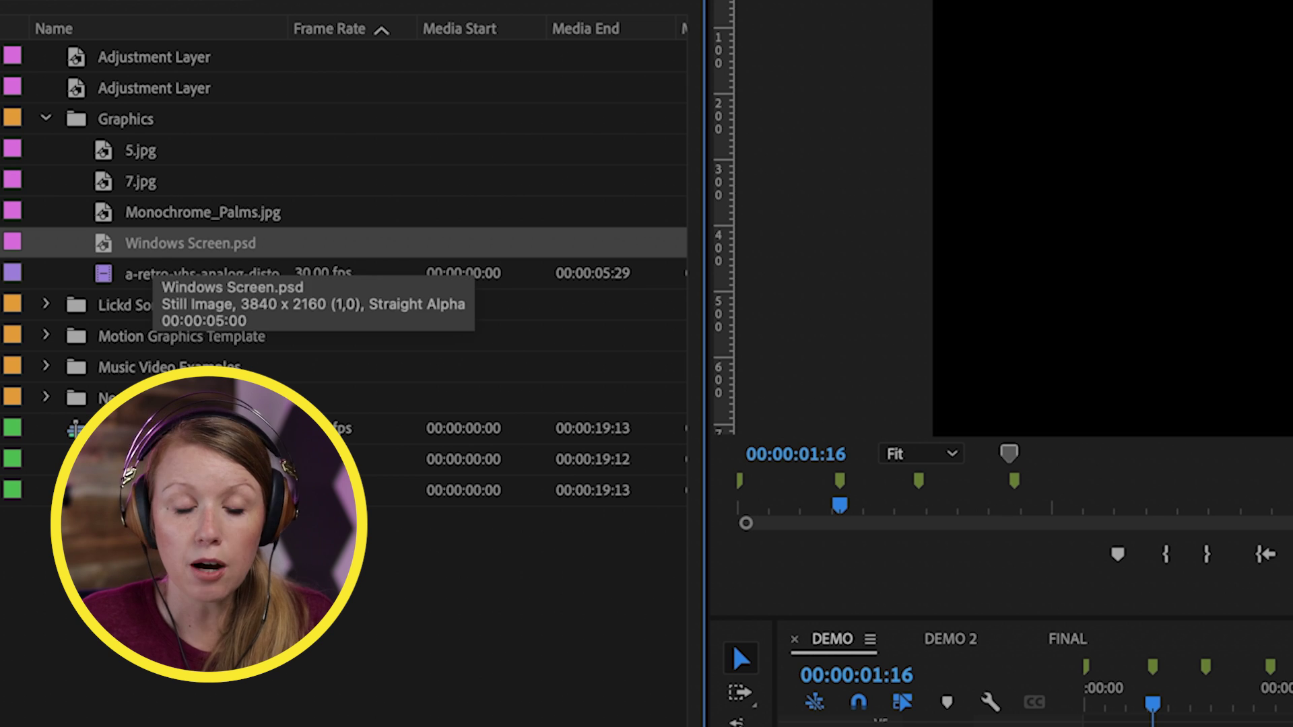
# Step: Place Windows Screen.psd at the start of the DEMO sequence and scale it to the frame size
pyautogui.moveTo(144, 251); pyautogui.dragTo(987, 559)
pyautogui.moveTo(672, 404); pyautogui.dragTo(756, 660)
pyautogui.moveTo(641, 417); pyautogui.dragTo(732, 423)
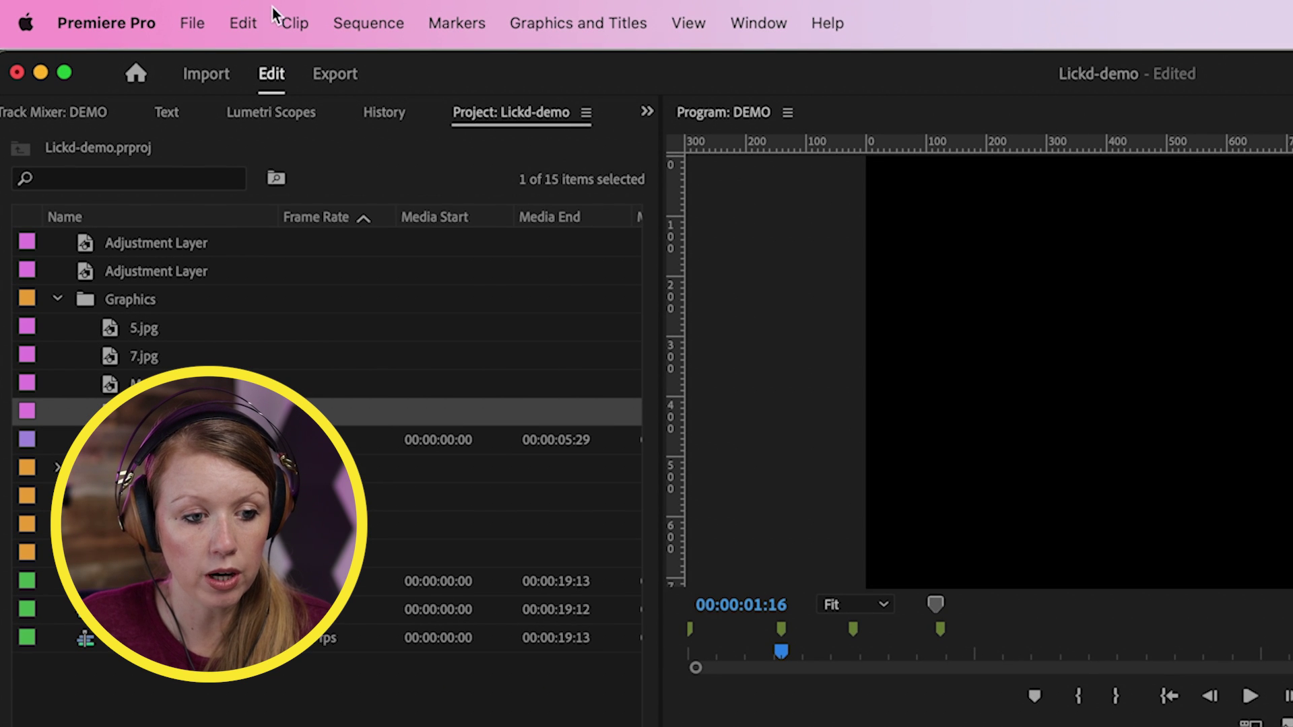
pyautogui.click(277, 15)
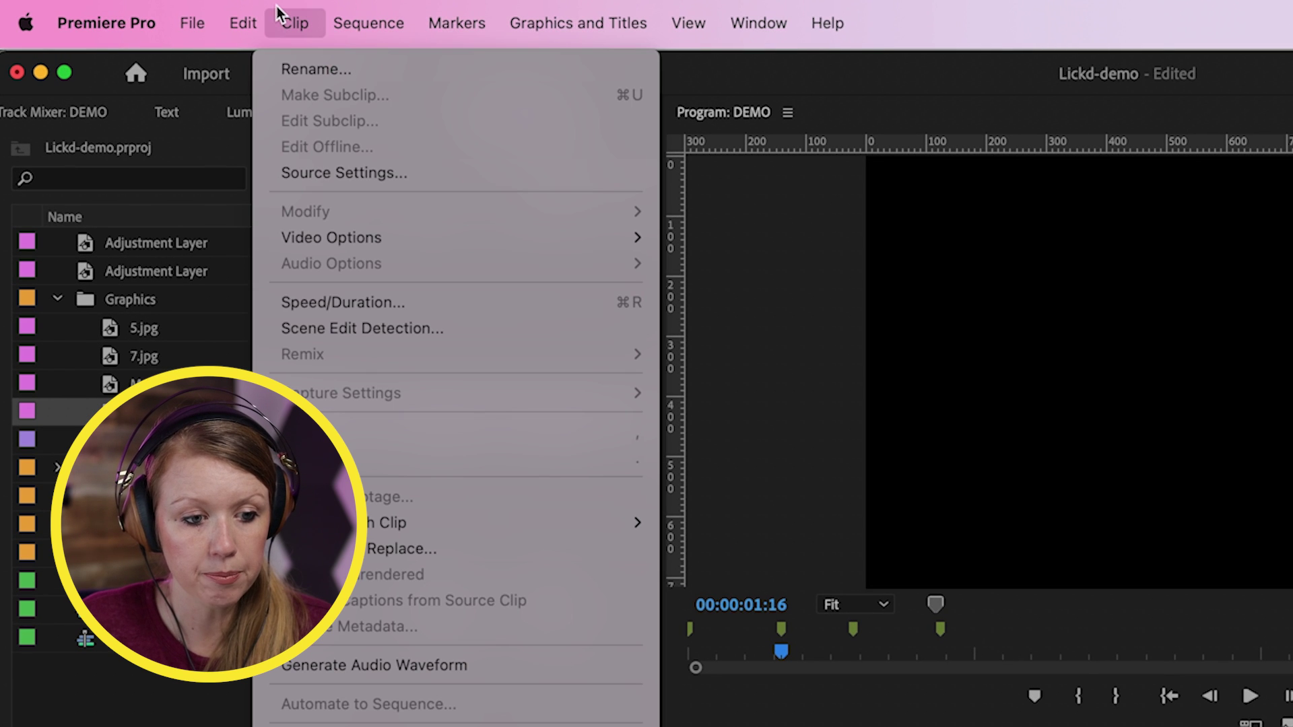
pyautogui.moveTo(401, 244)
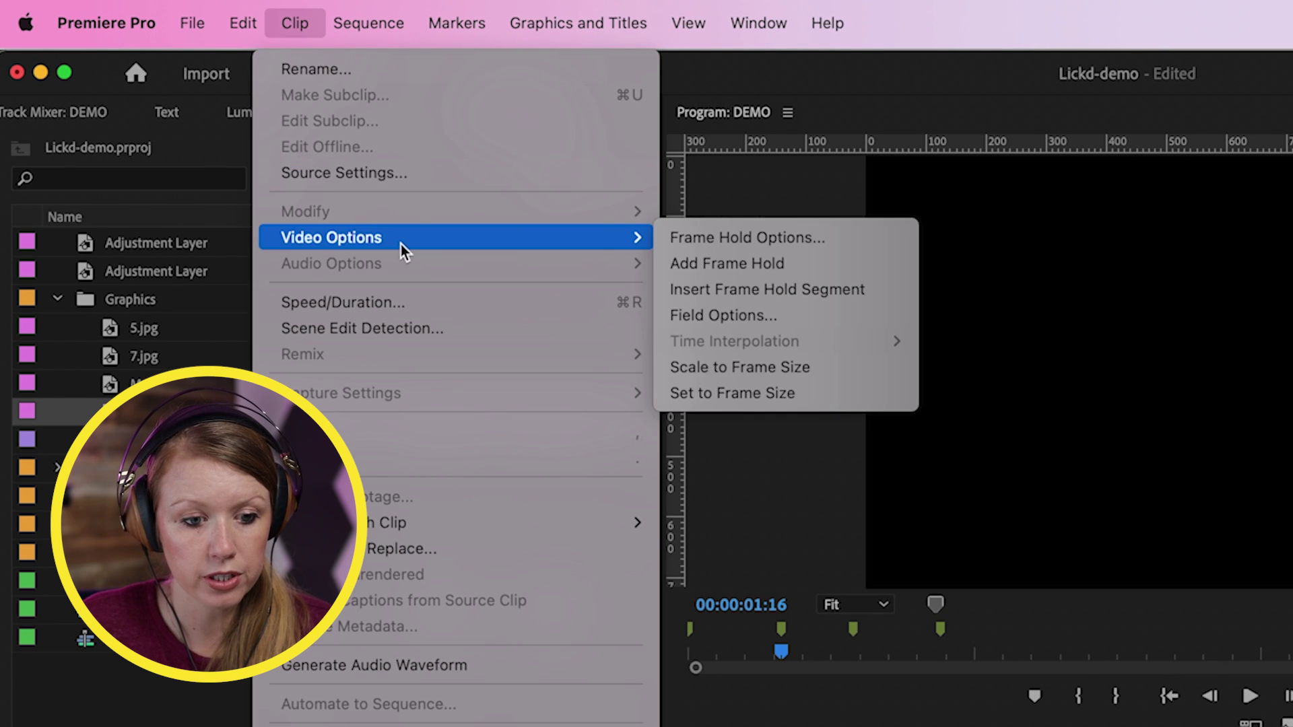
pyautogui.click(832, 368)
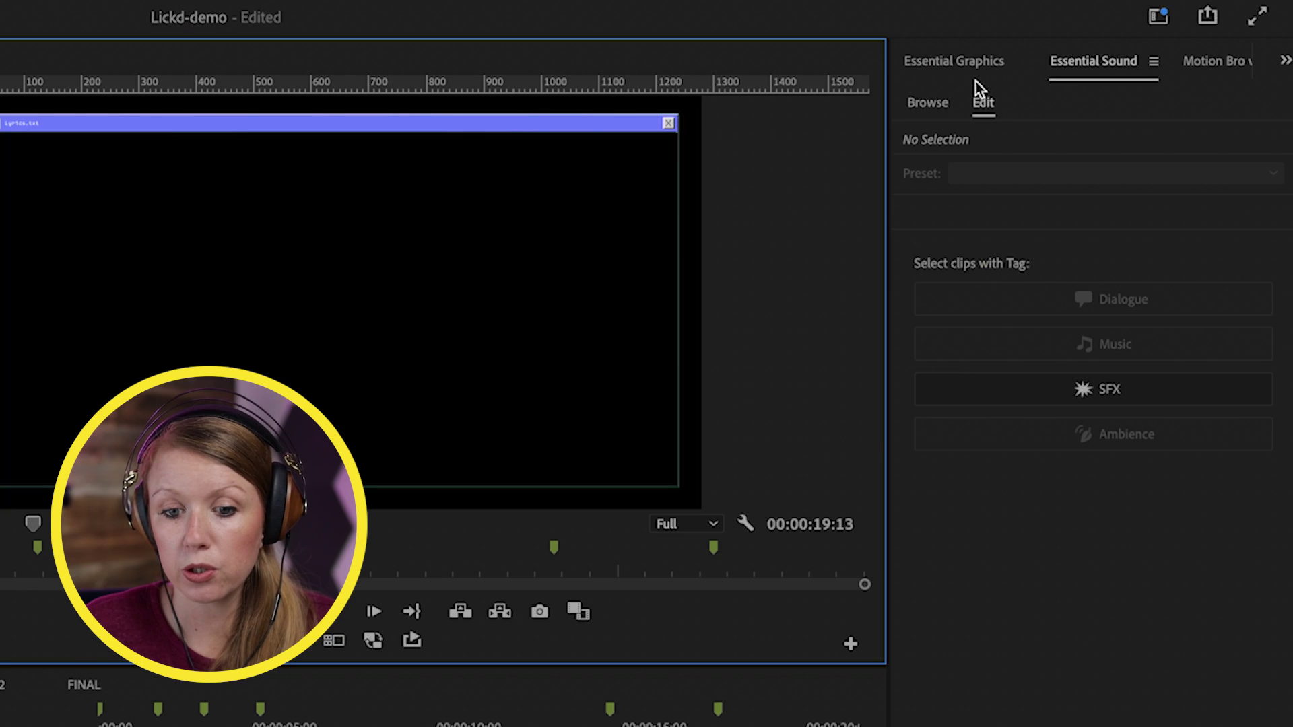
# Step: Add a rectangle graphic to the sequence and scale the whole graphic to 430% so it fills the frame
pyautogui.click(966, 55)
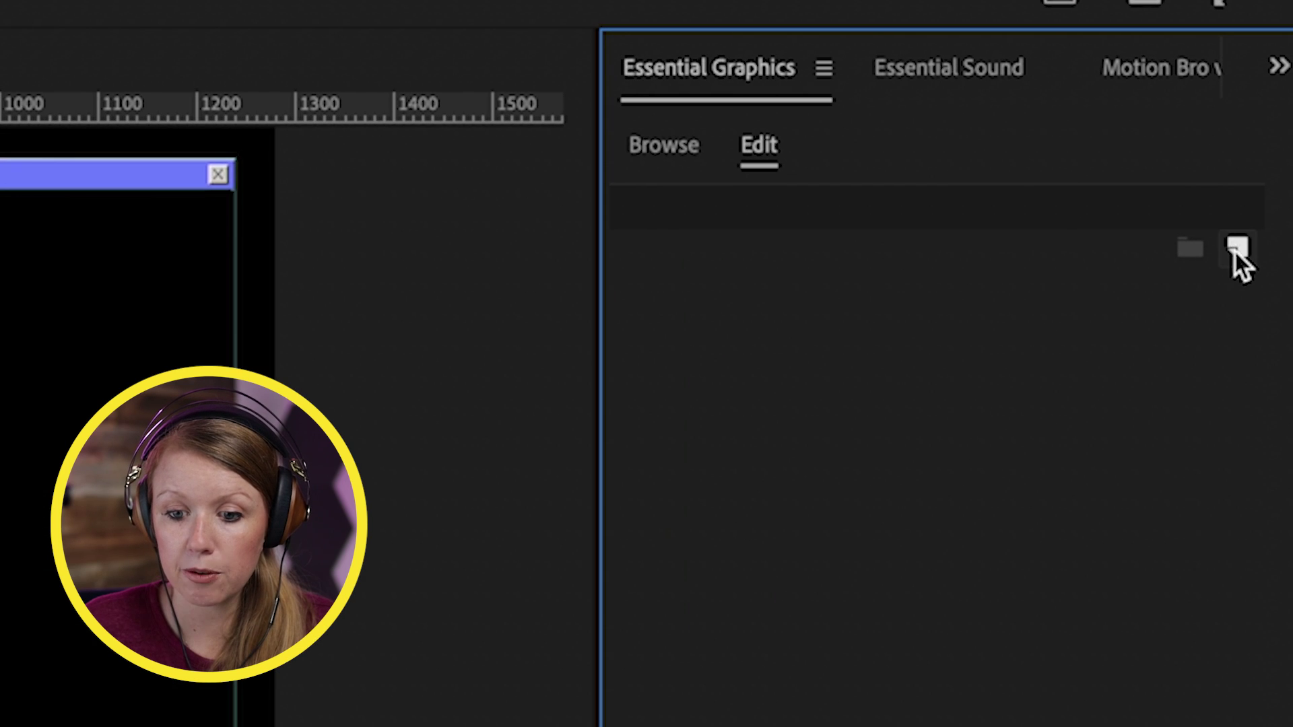
pyautogui.click(1236, 247)
pyautogui.click(1266, 382)
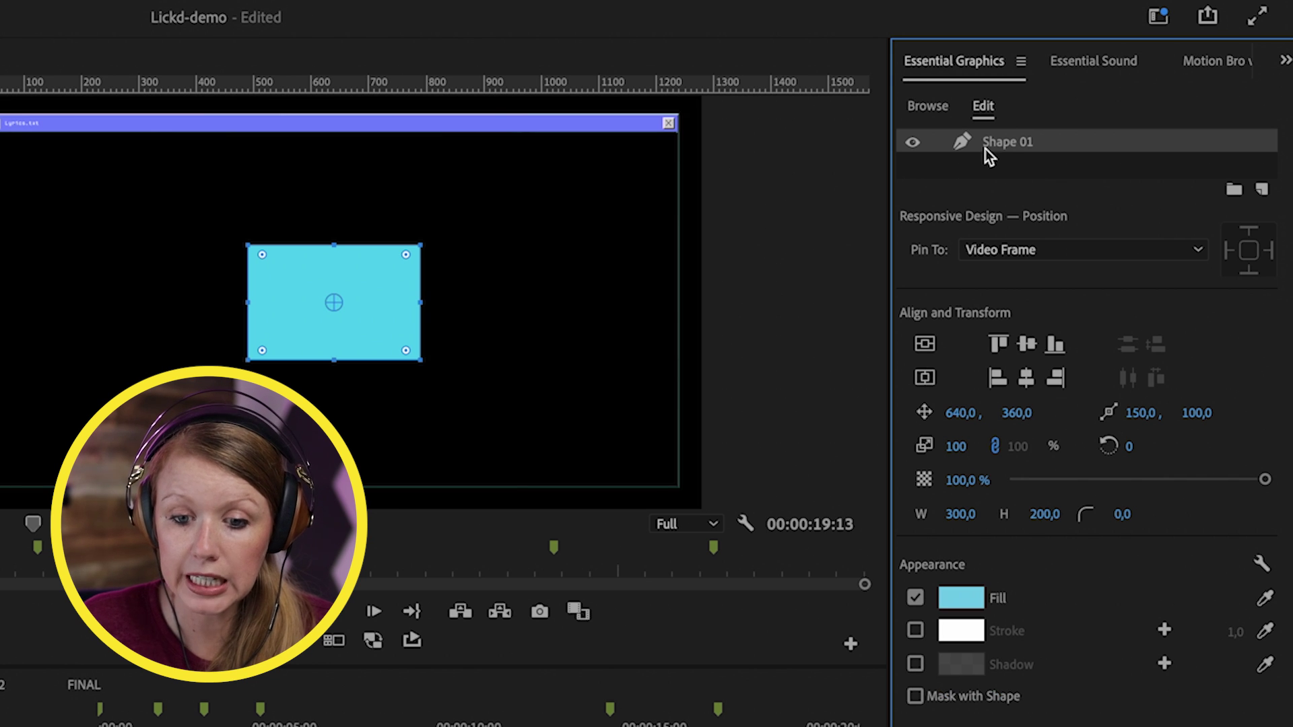
pyautogui.click(974, 163)
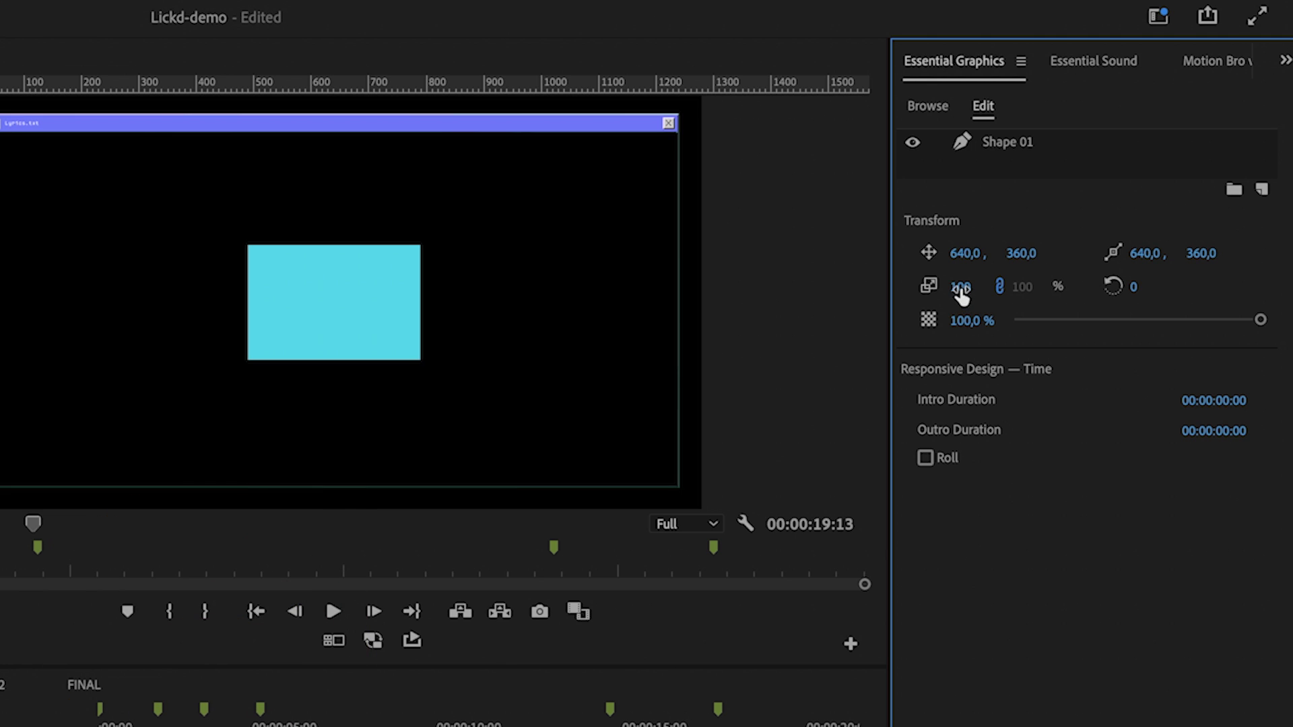
pyautogui.moveTo(960, 286); pyautogui.dragTo(1178, 286)
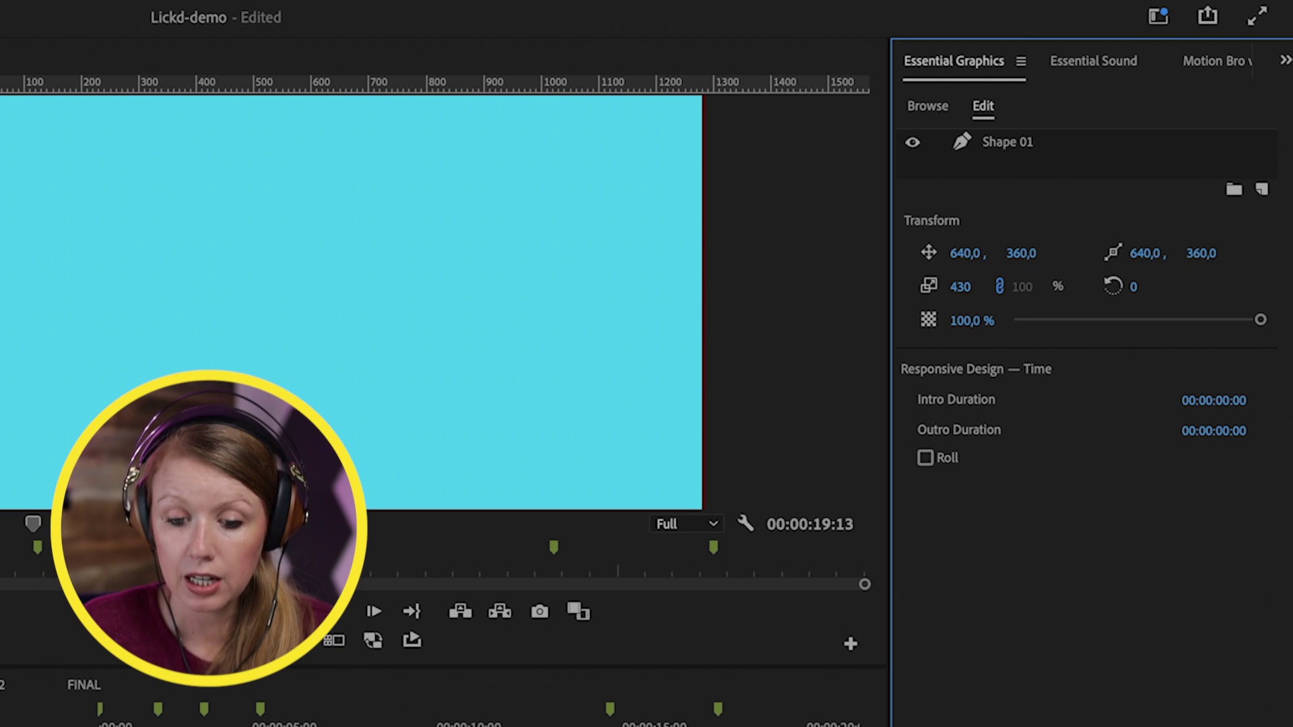
# Step: Give the full-frame rectangle a purple-to-cyan linear gradient fill and move its clip to V1 at the sequence start, beneath Windows Screen.psd
pyautogui.click(1011, 143)
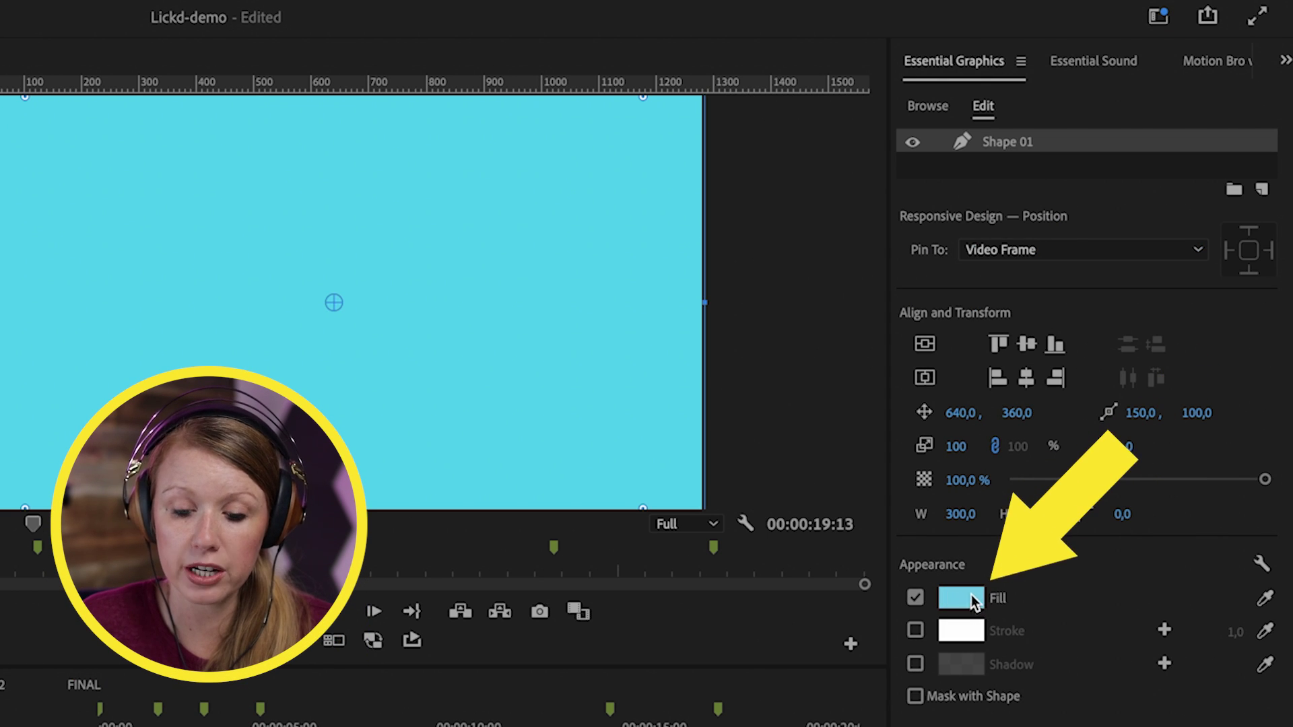
pyautogui.click(971, 595)
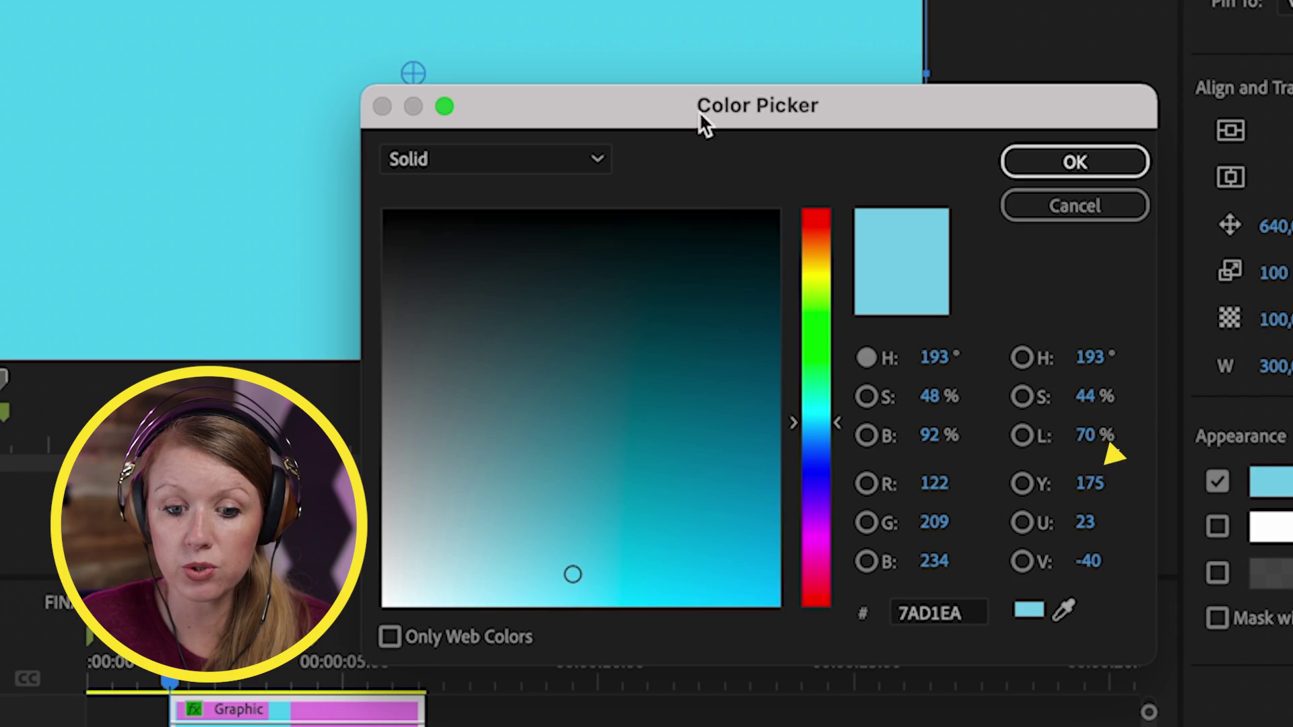
pyautogui.click(519, 159)
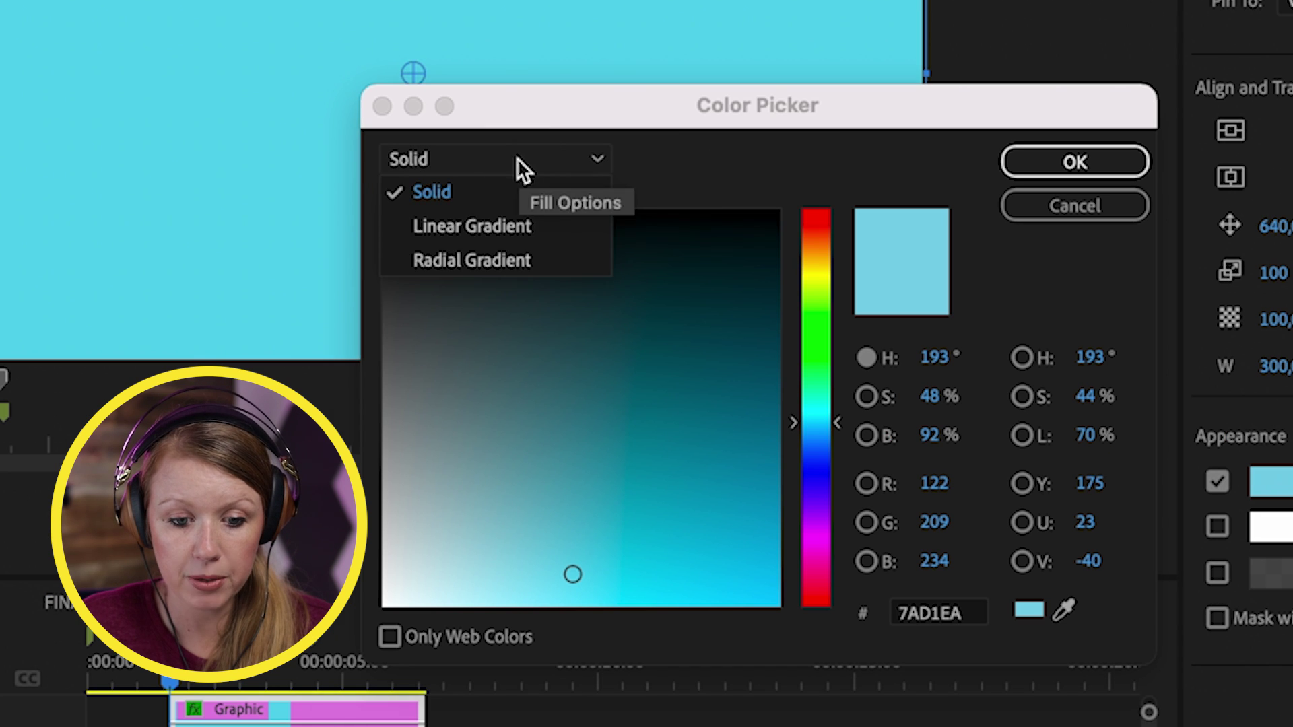
pyautogui.click(508, 234)
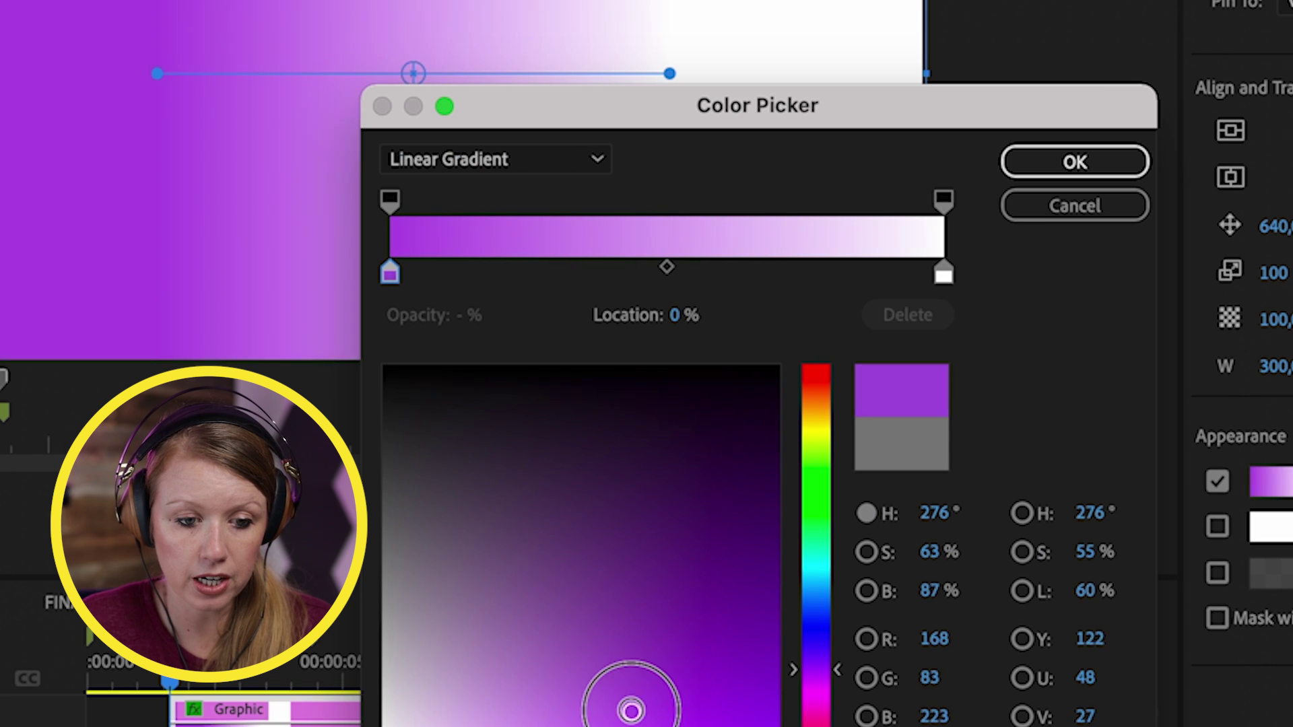
pyautogui.click(943, 273)
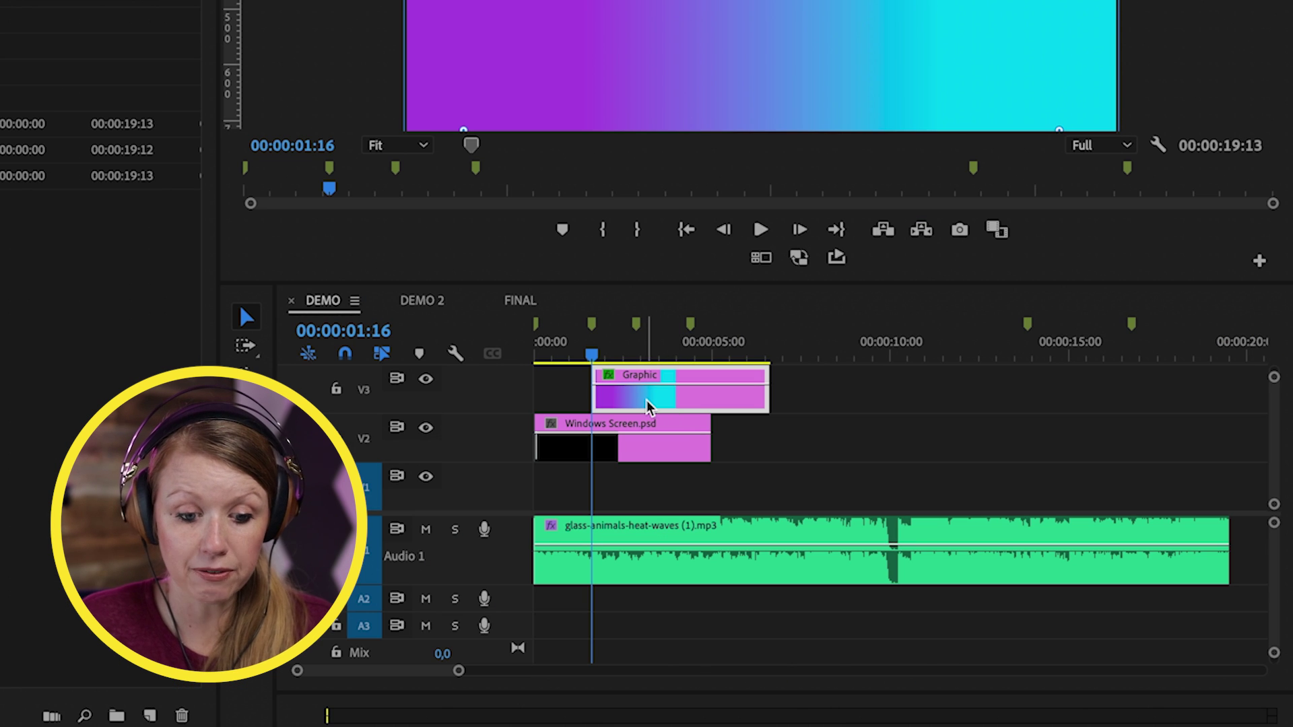
pyautogui.moveTo(648, 406); pyautogui.dragTo(665, 505)
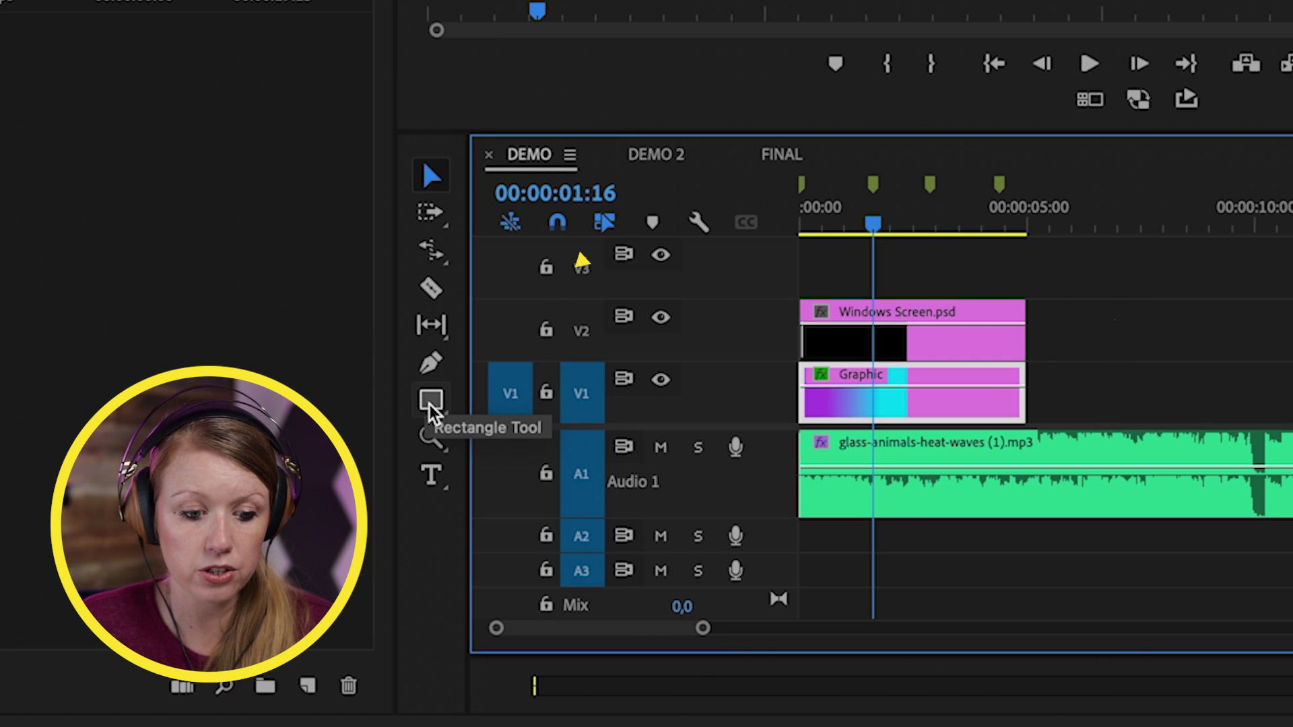
# Step: With no clip selected, draw a separate rectangle about 1199 by 618 that fills the window frame below its title bar
pyautogui.click(430, 401)
pyautogui.click(508, 412)
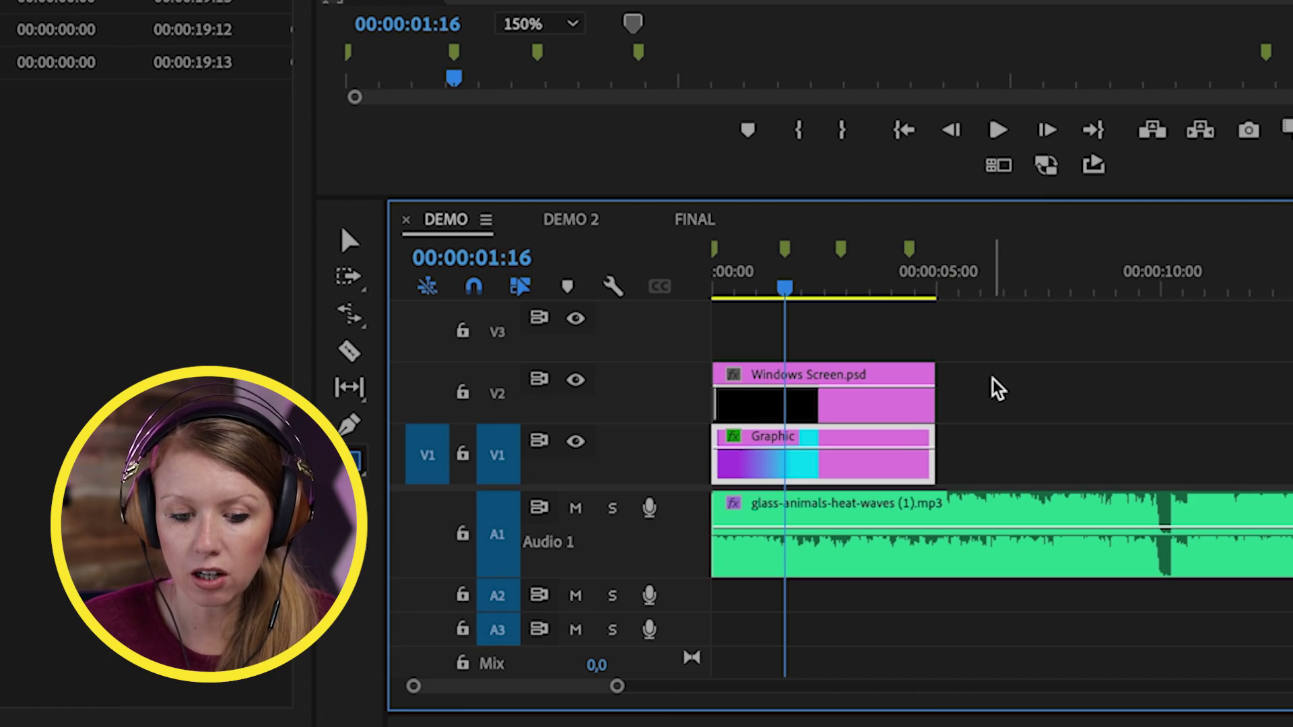
pyautogui.click(996, 388)
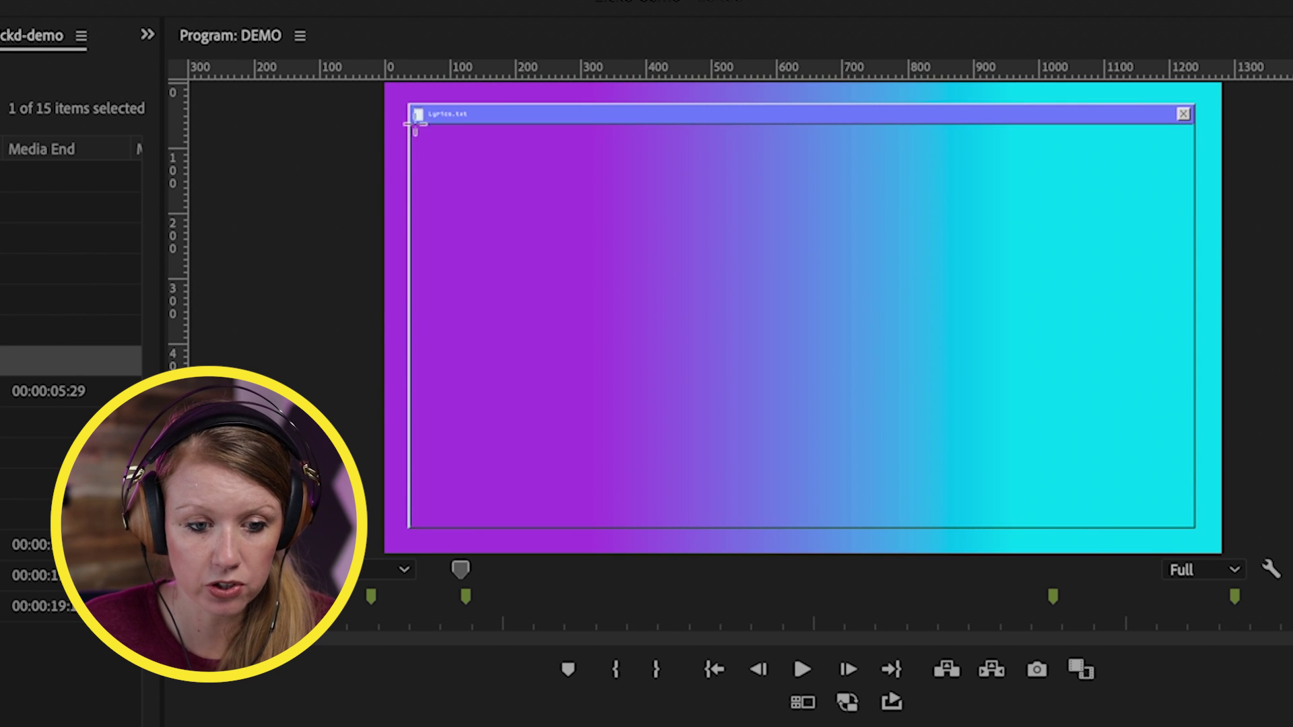
pyautogui.moveTo(408, 123); pyautogui.dragTo(1193, 527)
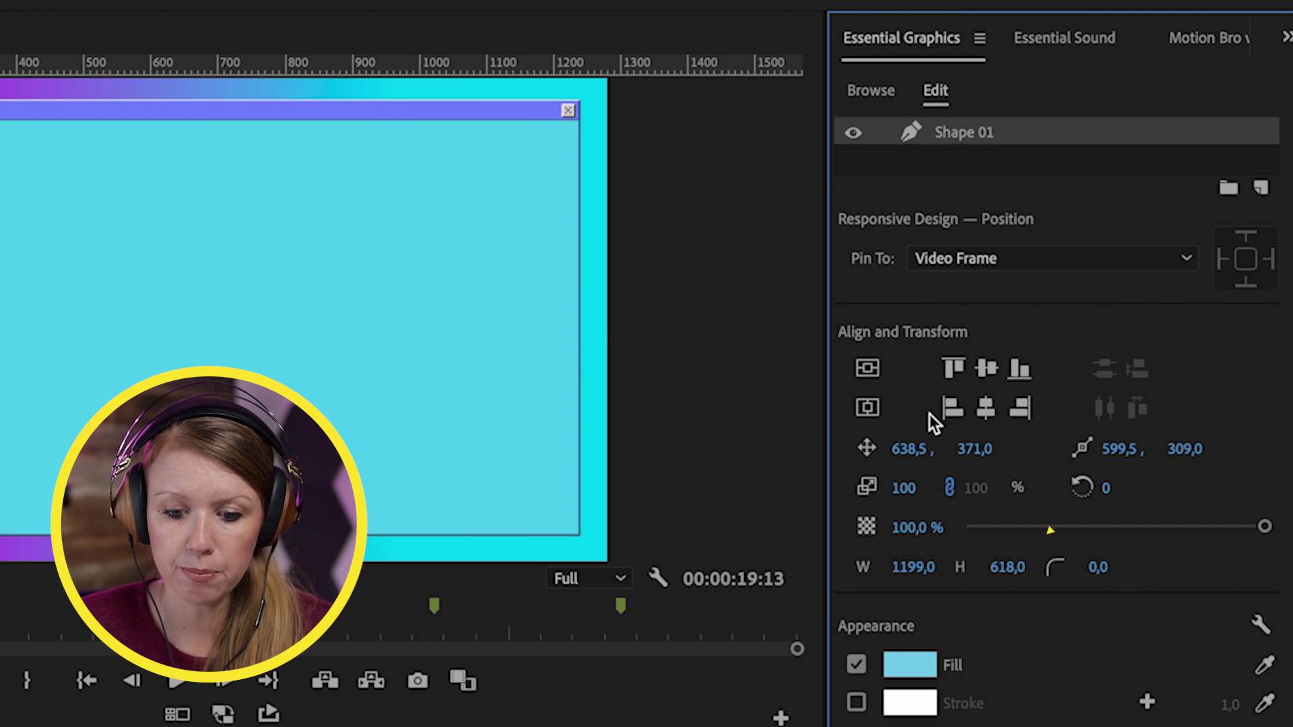
# Step: Set the window rectangle's solid fill to purple, 9D11C5
pyautogui.click(903, 667)
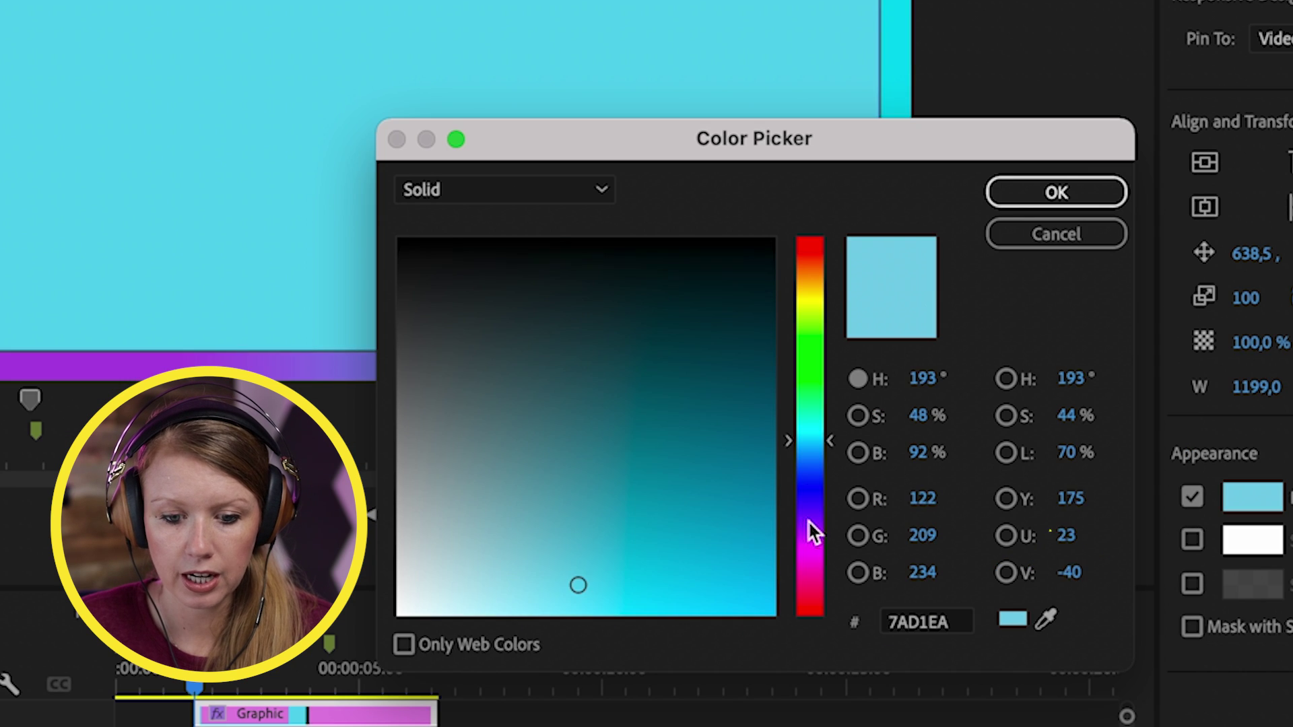
pyautogui.moveTo(516, 692); pyautogui.dragTo(520, 719)
pyautogui.moveTo(811, 559); pyautogui.dragTo(742, 537)
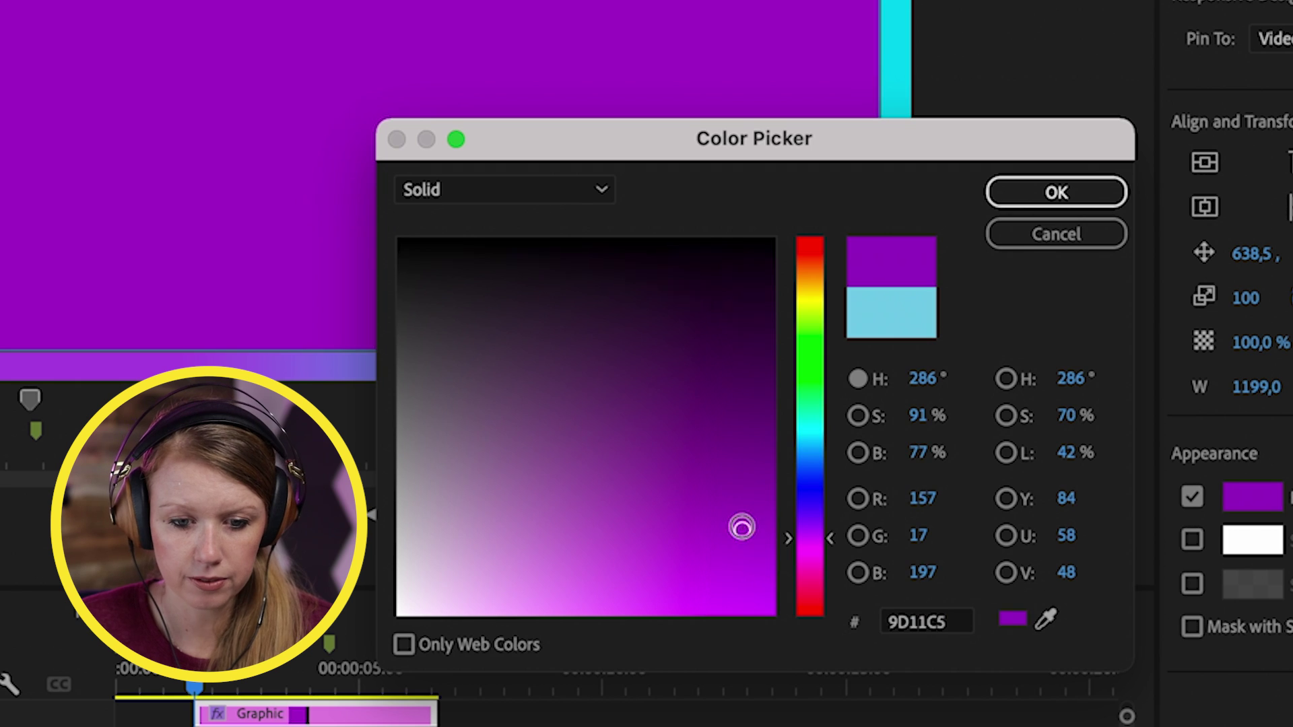
pyautogui.click(1056, 193)
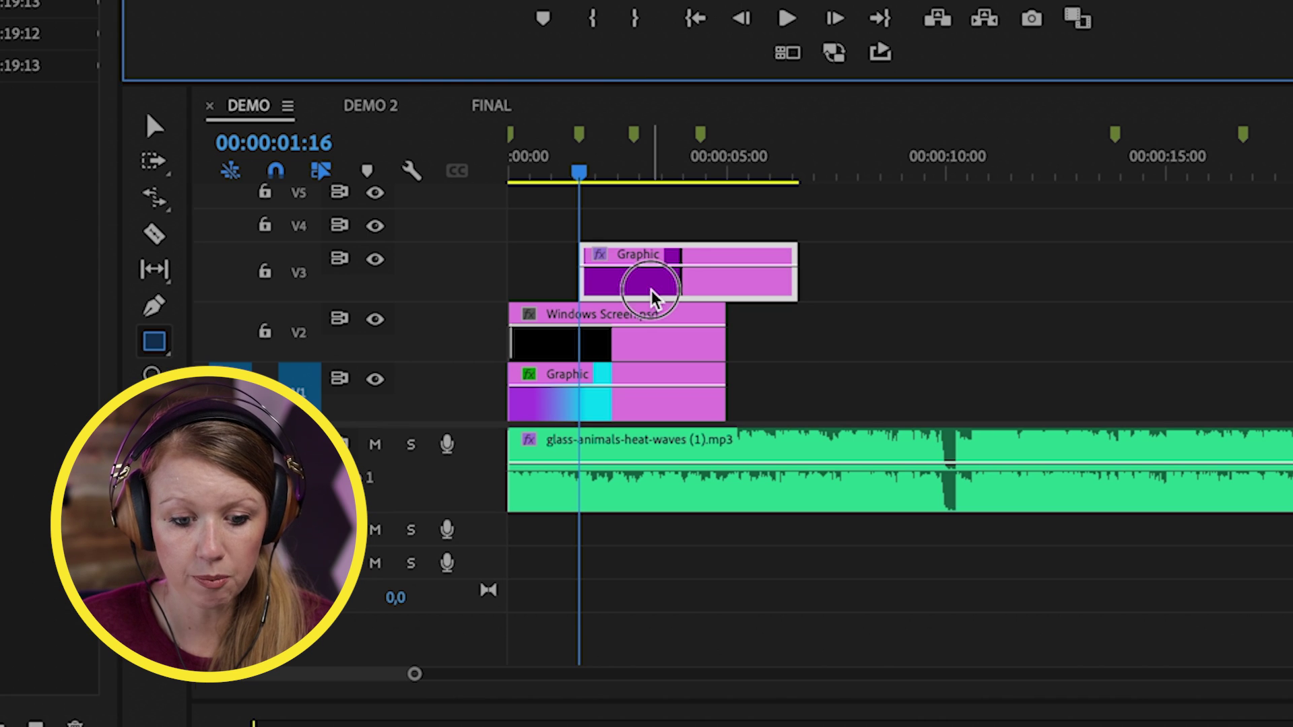
# Step: Stack the purple rectangle clip on V2 at the sequence start and move Windows Screen.psd up to V4, leaving V3 empty
pyautogui.moveTo(658, 269)
pyautogui.mouseDown()
pyautogui.moveTo(673, 298)
pyautogui.moveTo(829, 312)
pyautogui.moveTo(680, 325)
pyautogui.moveTo(653, 276)
pyautogui.moveTo(646, 289)
pyautogui.mouseUp()
pyautogui.moveTo(845, 348); pyautogui.dragTo(591, 347)
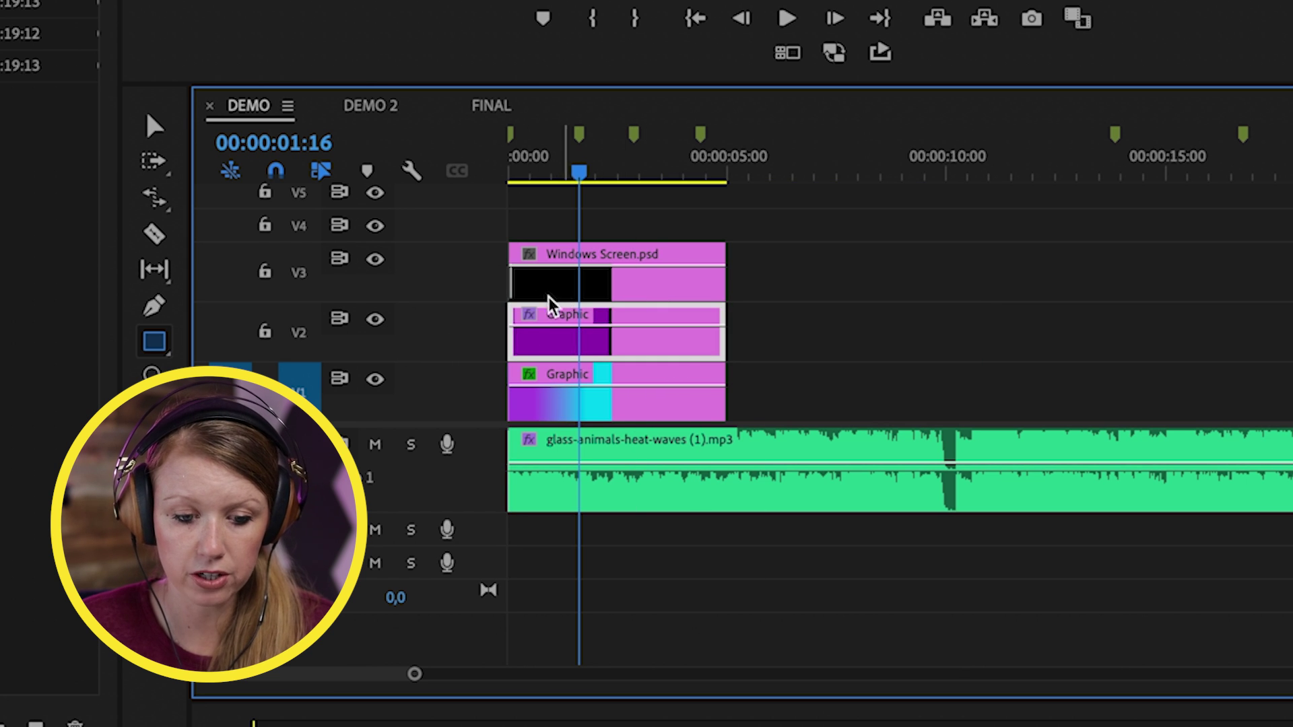
pyautogui.click(630, 288)
pyautogui.moveTo(630, 288)
pyautogui.mouseDown()
pyautogui.moveTo(641, 281)
pyautogui.moveTo(627, 227)
pyautogui.moveTo(620, 265)
pyautogui.mouseUp()
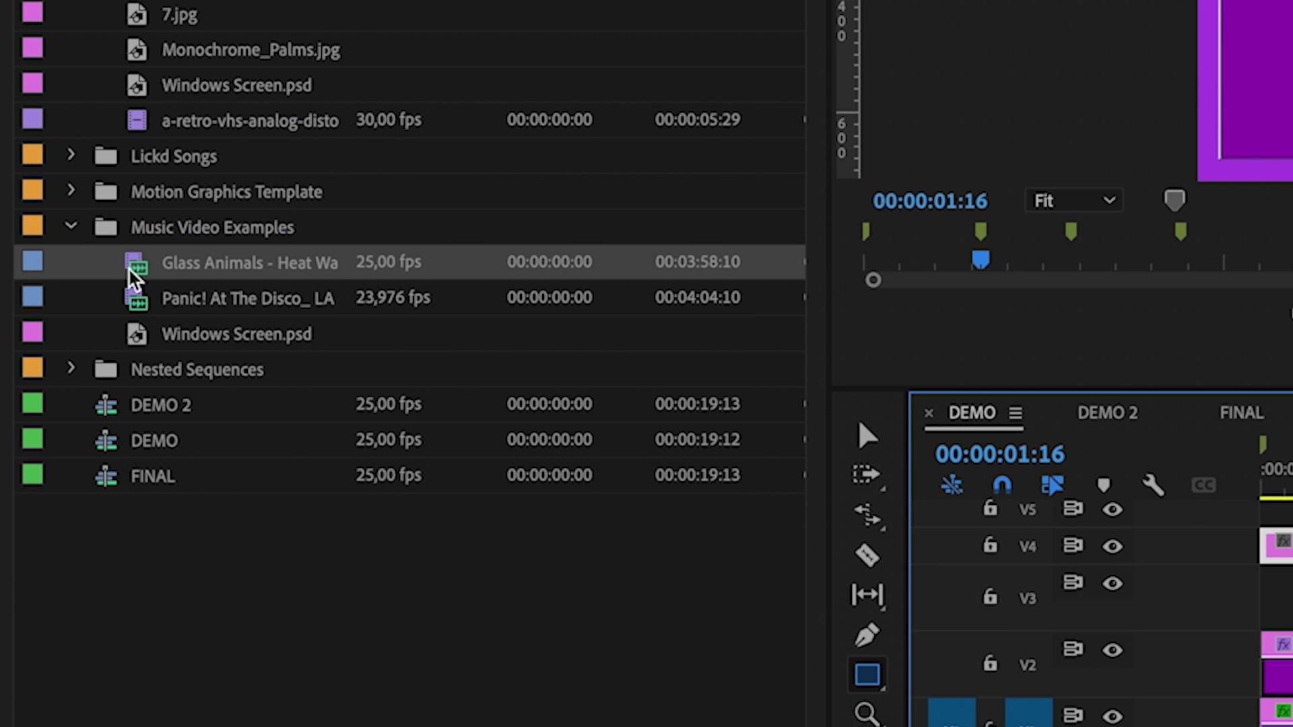
# Step: Open the Glass Animals music video for reference, and add the text "WIGGLING THE VISION" near the top of the purple window area
pyautogui.doubleClick(133, 265)
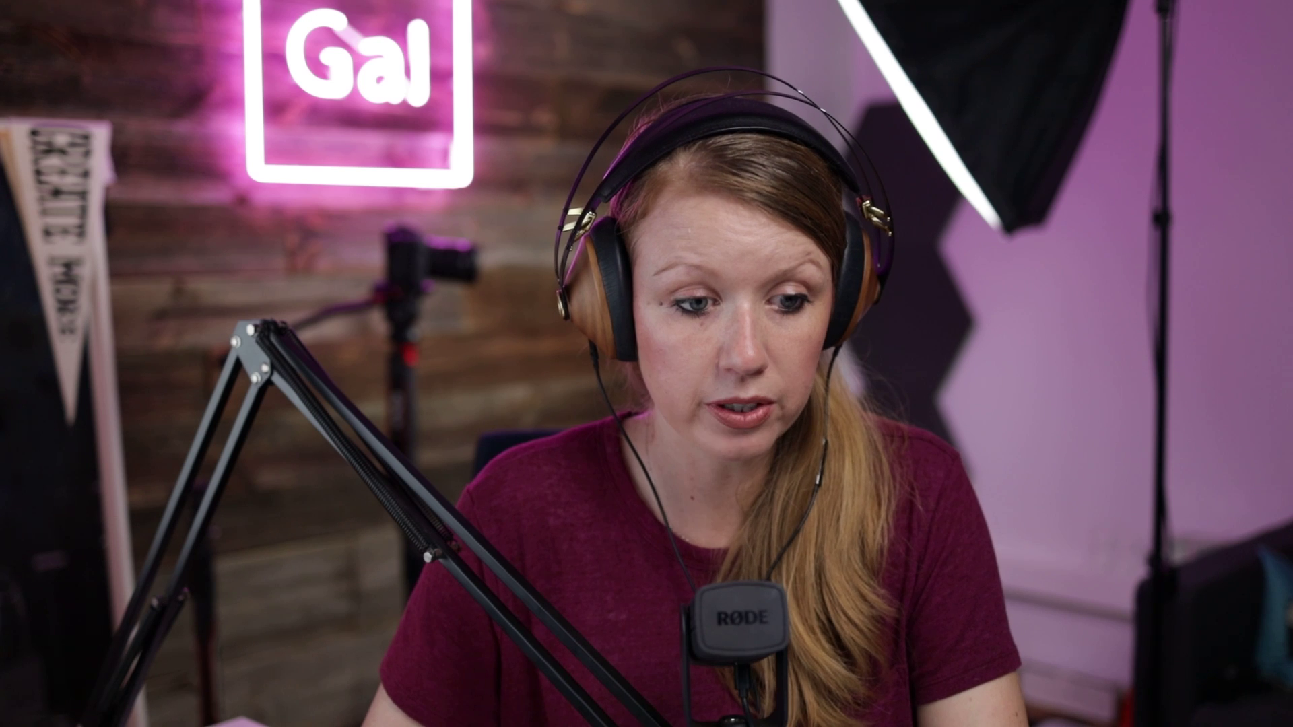
pyautogui.click(499, 443)
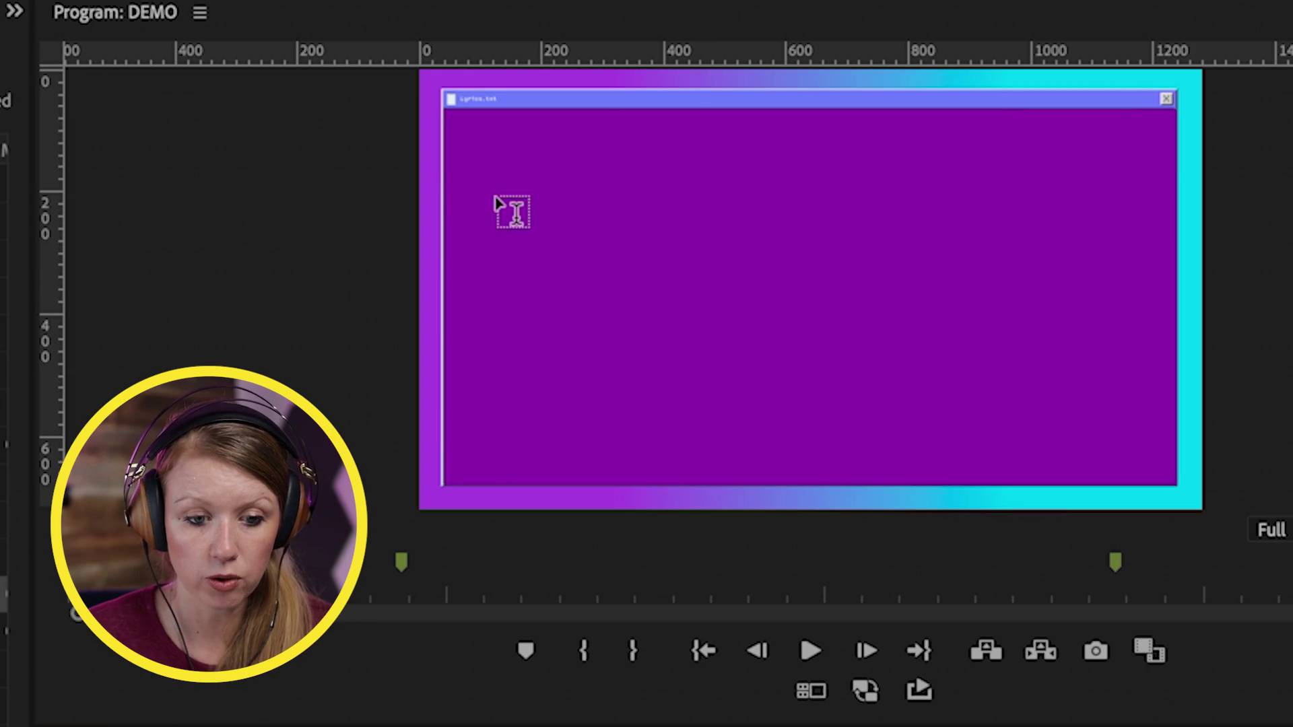
pyautogui.click(486, 199)
pyautogui.write('WIGGLING')
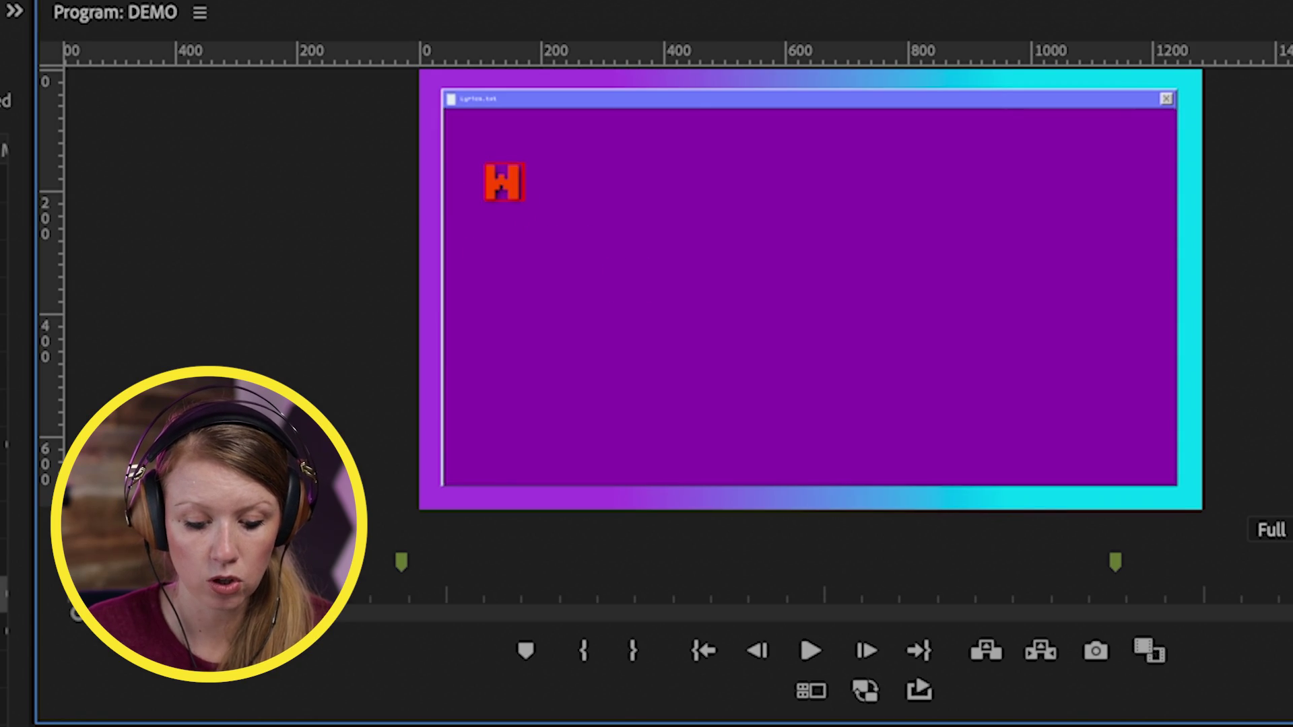
pyautogui.write(' THE VISION')
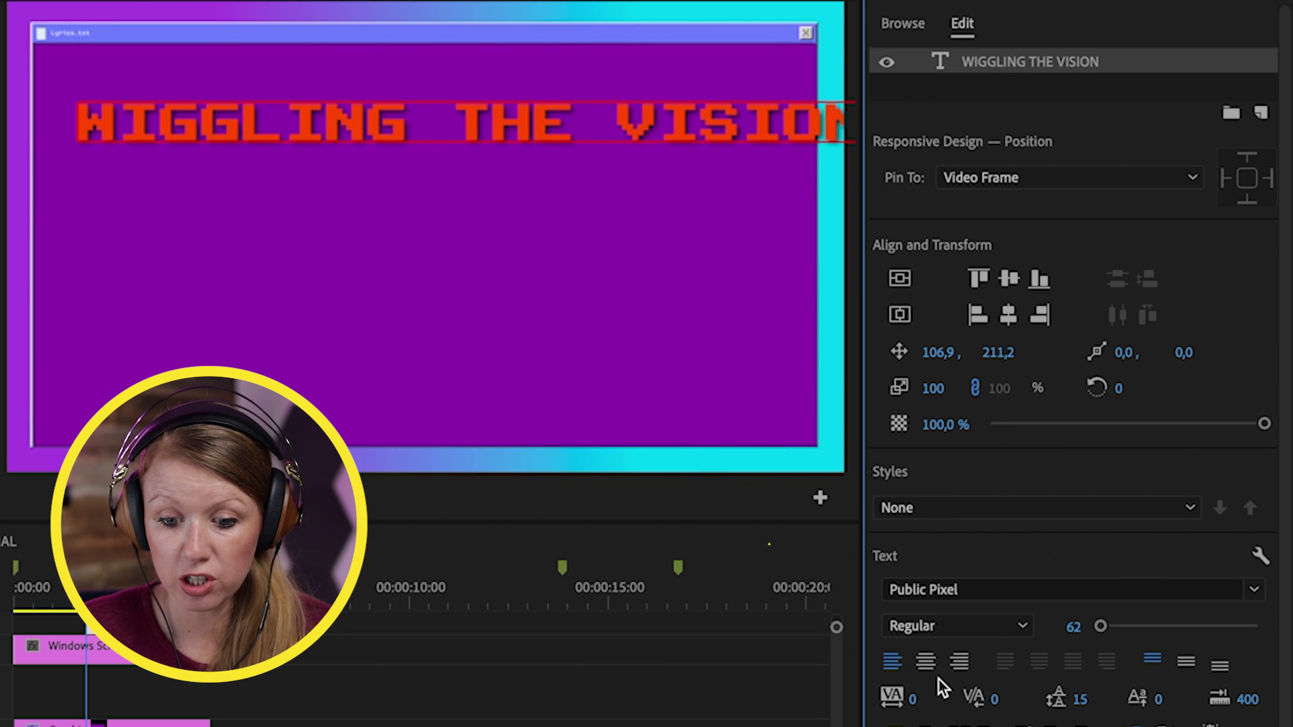
# Step: Center-align the lyric text, center it horizontally in the frame and scale it to 89%
pyautogui.click(923, 663)
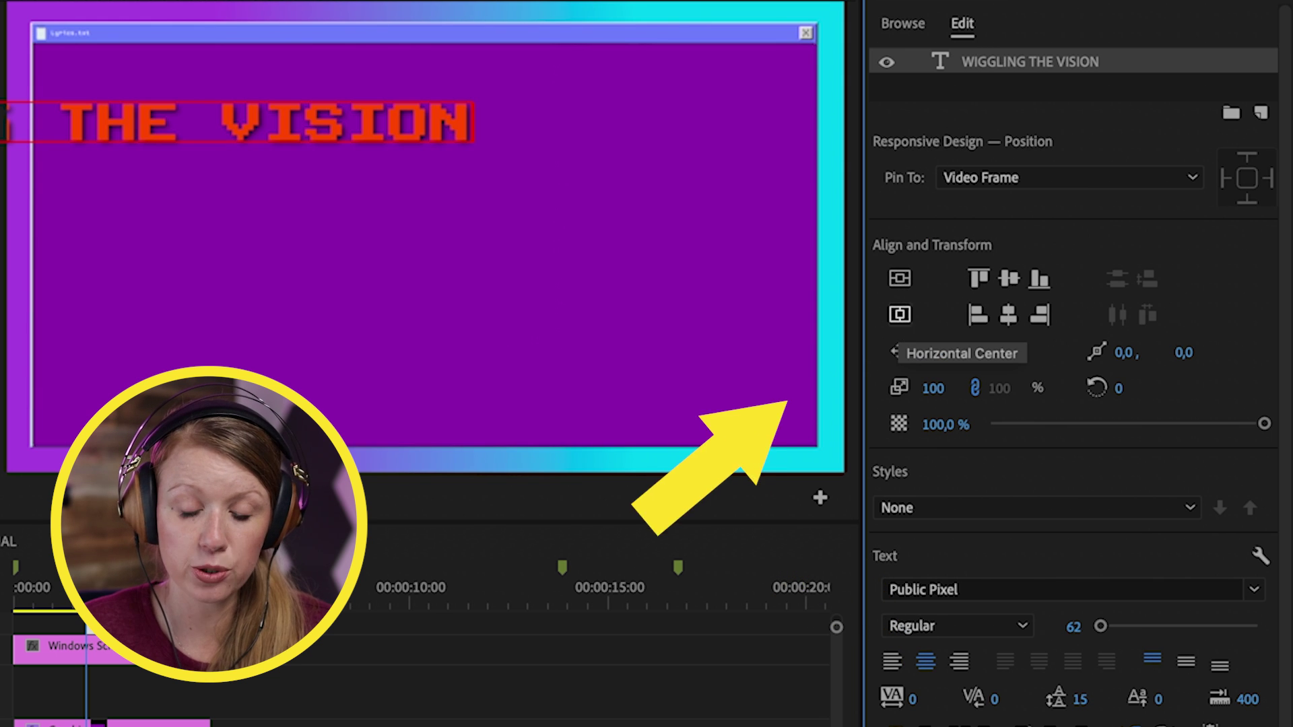
pyautogui.click(898, 316)
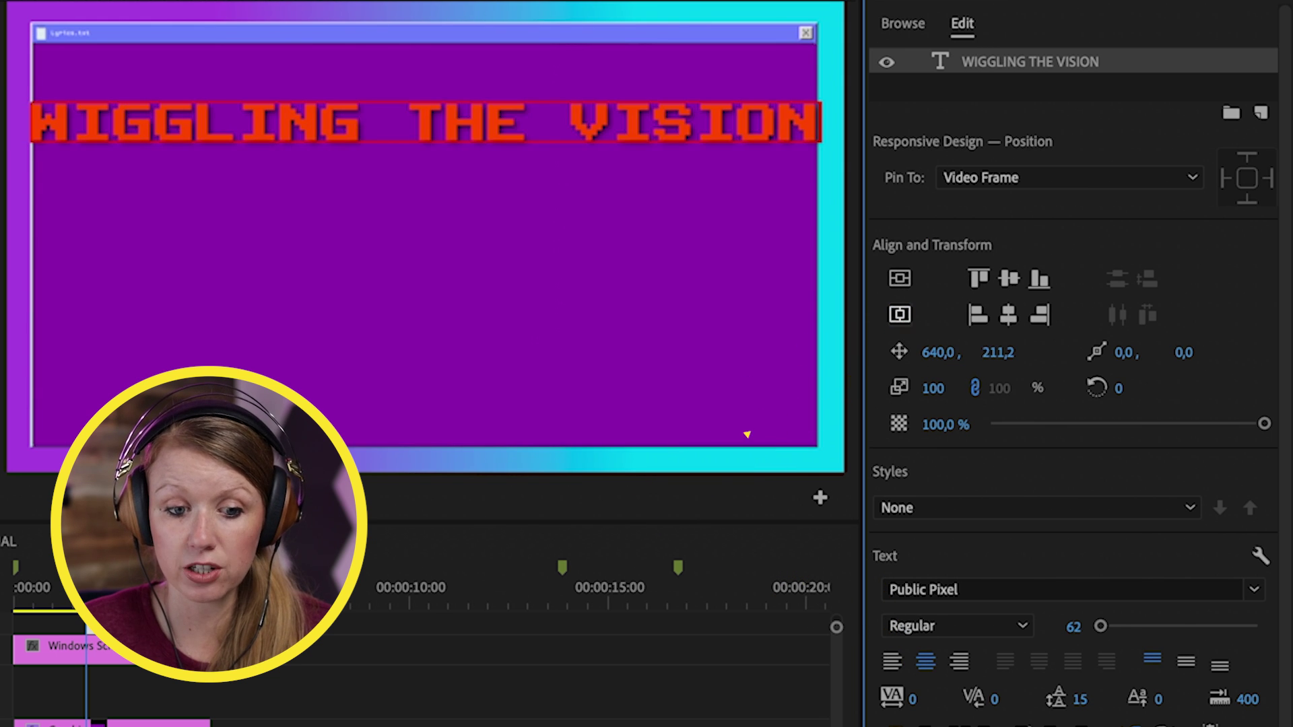
pyautogui.moveTo(932, 388); pyautogui.dragTo(925, 388)
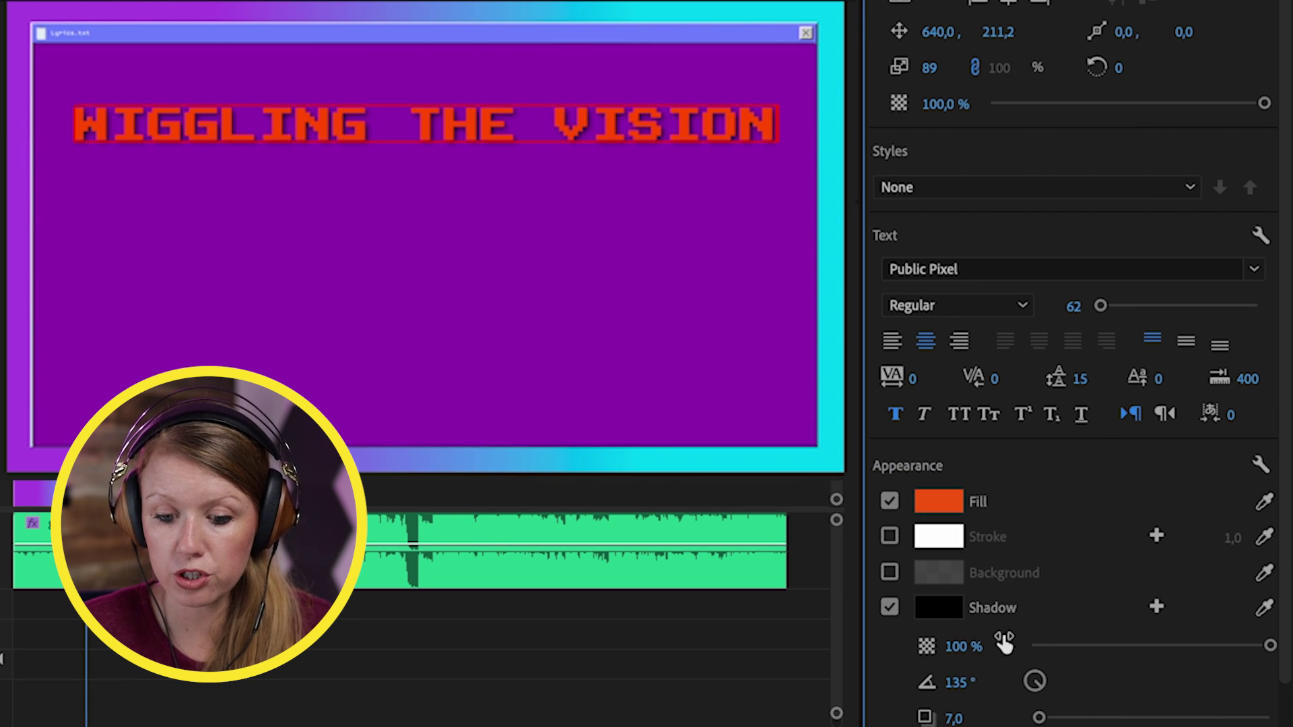
pyautogui.scroll(-3, 1047, 620)
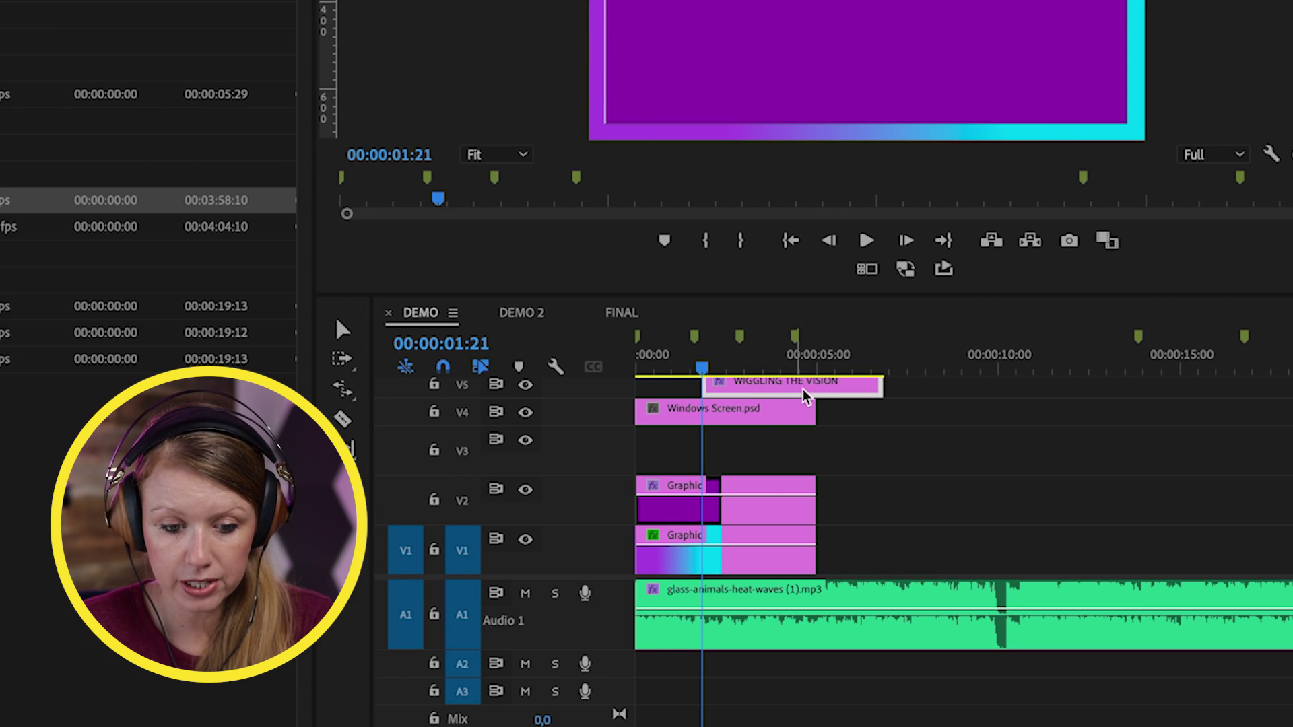
# Step: Move the lyric text clip to V3 at the sequence start, between Windows Screen.psd and the purple rectangle
pyautogui.moveTo(808, 382); pyautogui.dragTo(740, 451)
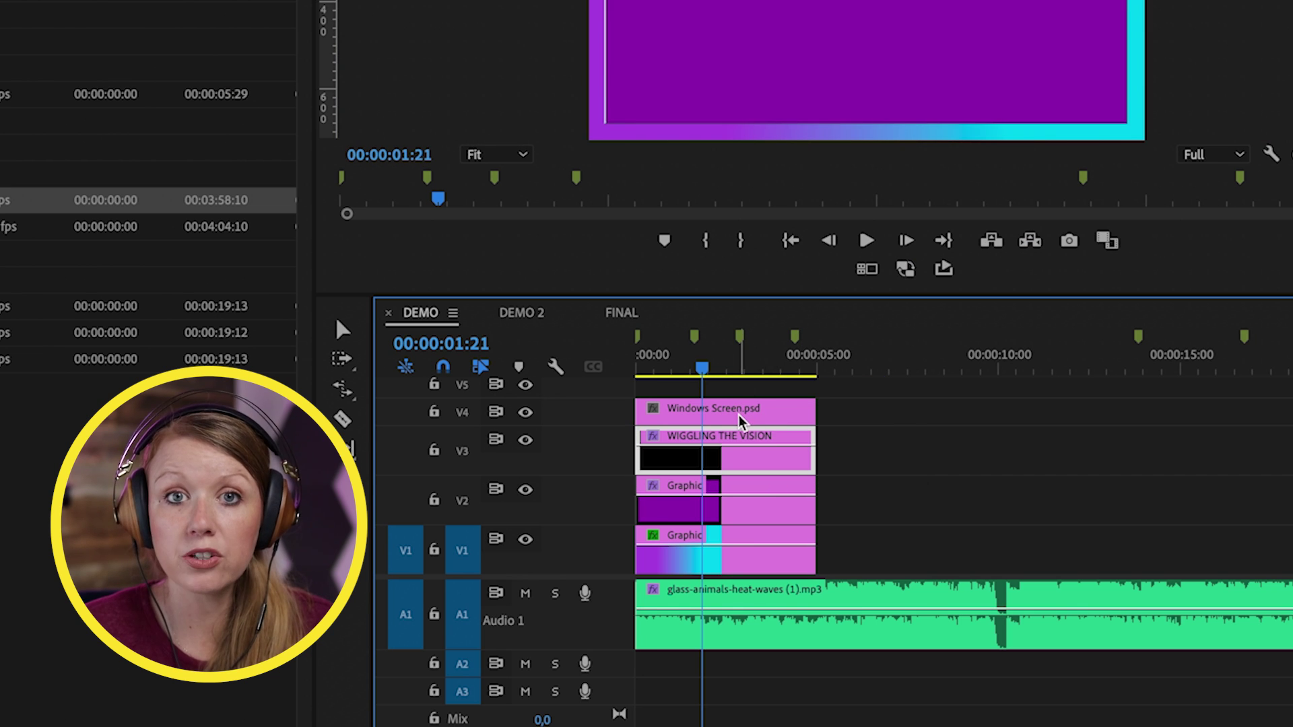
pyautogui.click(773, 465)
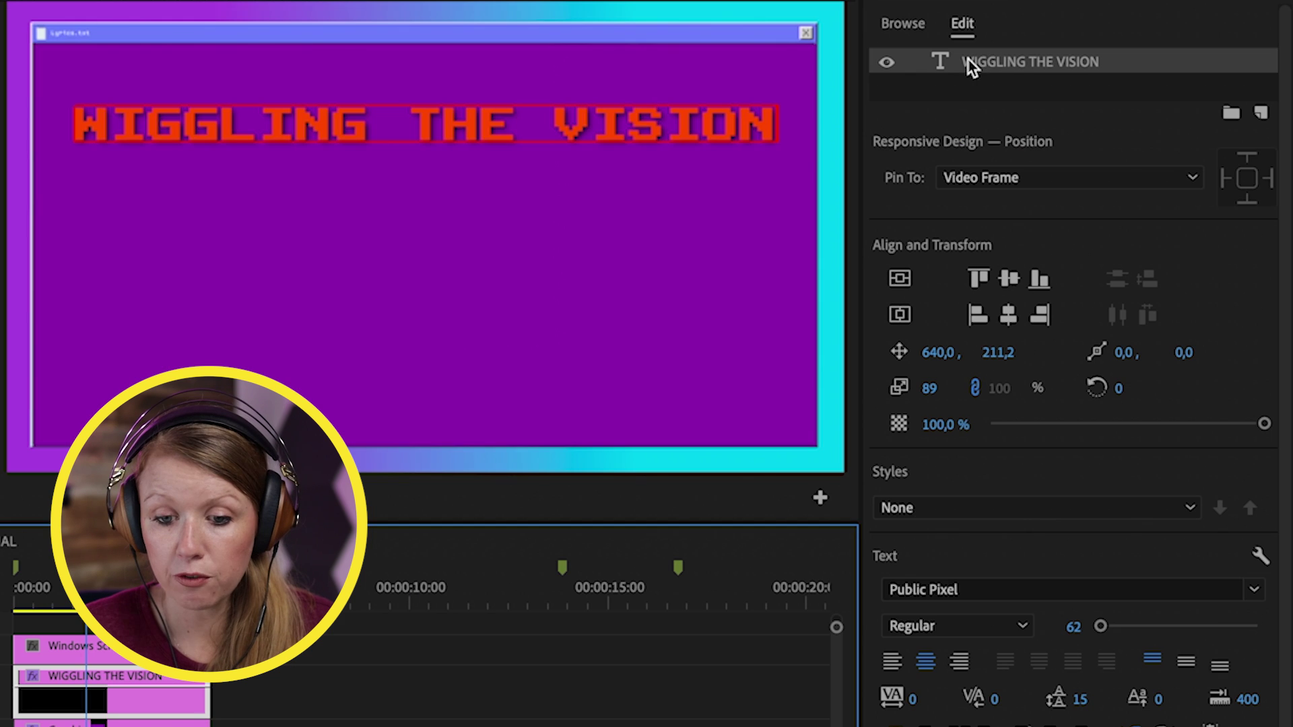
# Step: Duplicate the WIGGLING THE VISION text layer within its graphic until there are six text layers
pyautogui.click(981, 62)
pyautogui.rightClick(982, 62)
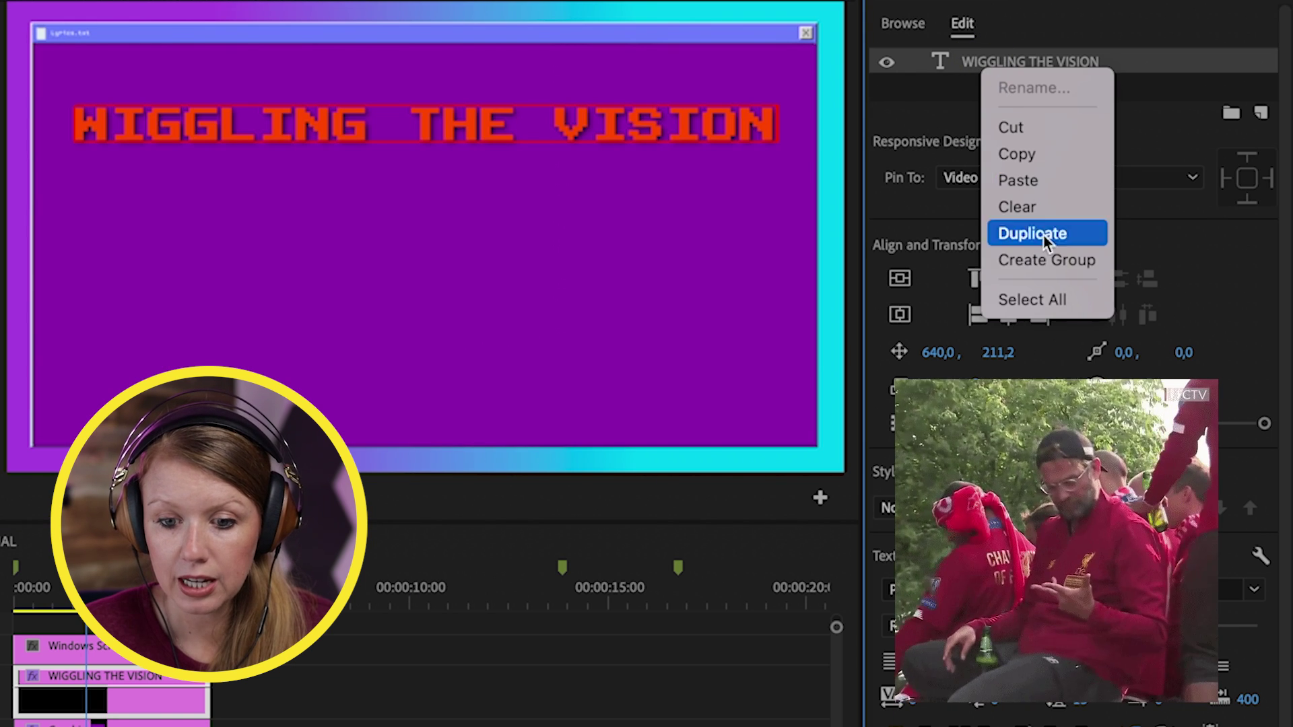
pyautogui.click(1041, 232)
pyautogui.rightClick(1003, 67)
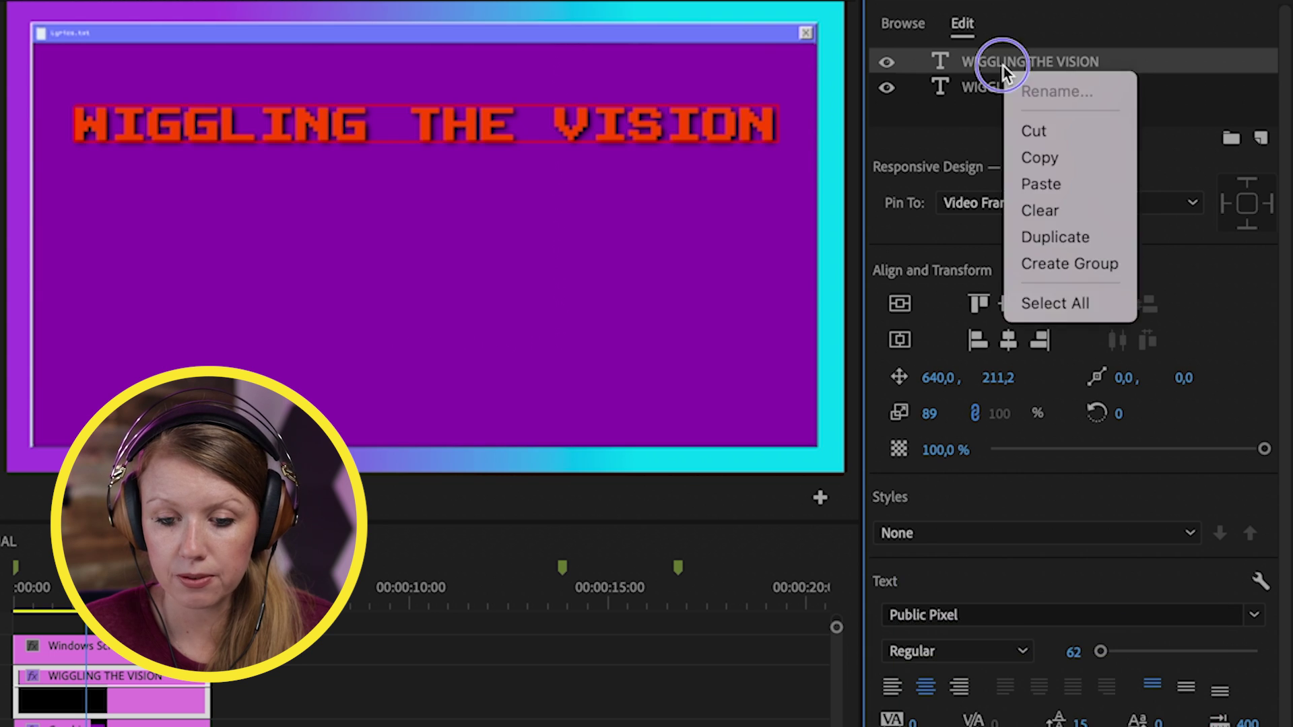
pyautogui.click(1037, 231)
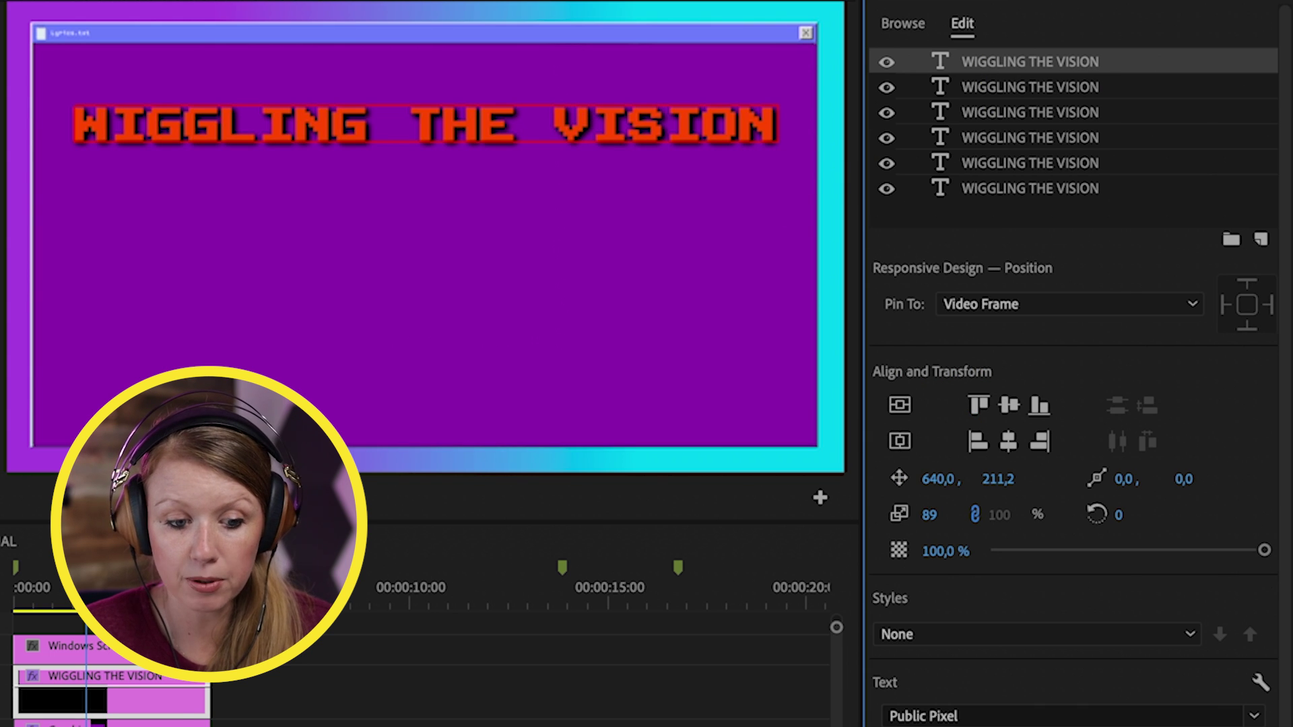
# Step: Spread the six stacked WIGGLING THE VISION text layers down the purple window area as separate rows
pyautogui.click(424, 124)
pyautogui.moveTo(197, 132); pyautogui.dragTo(227, 242)
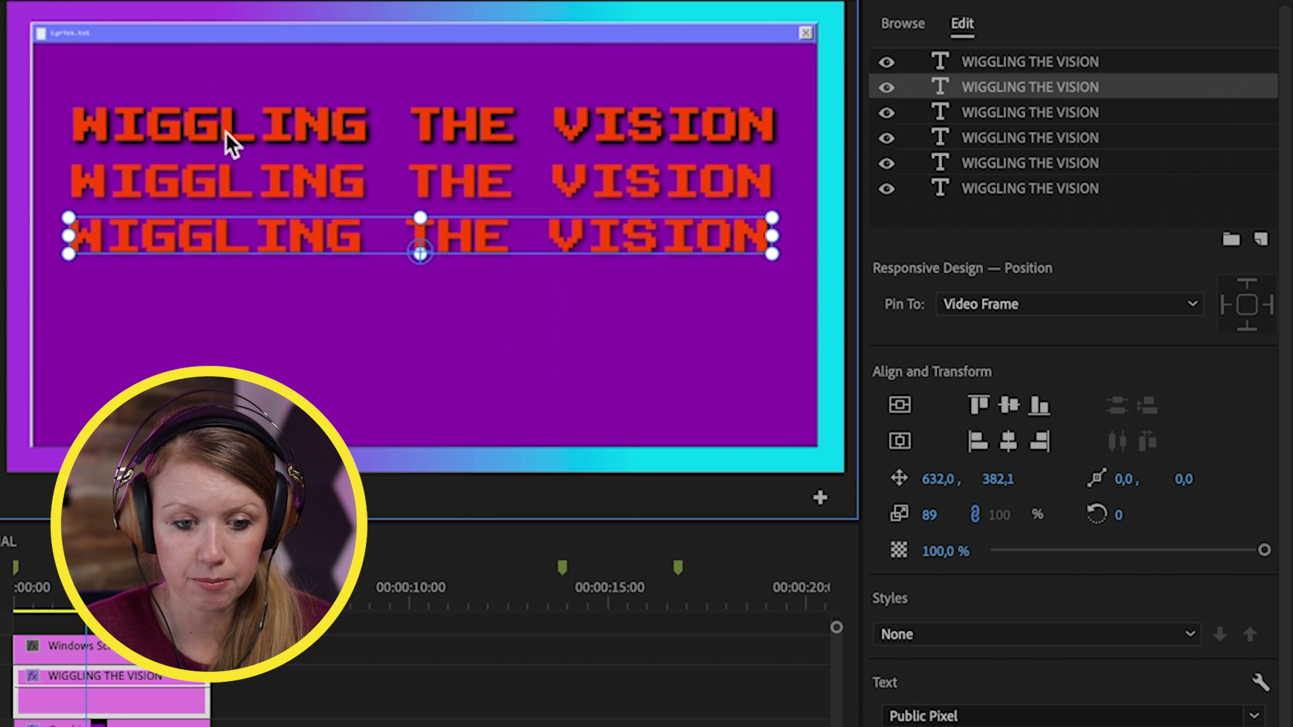
pyautogui.moveTo(225, 127); pyautogui.dragTo(219, 317)
pyautogui.moveTo(219, 127); pyautogui.dragTo(231, 346)
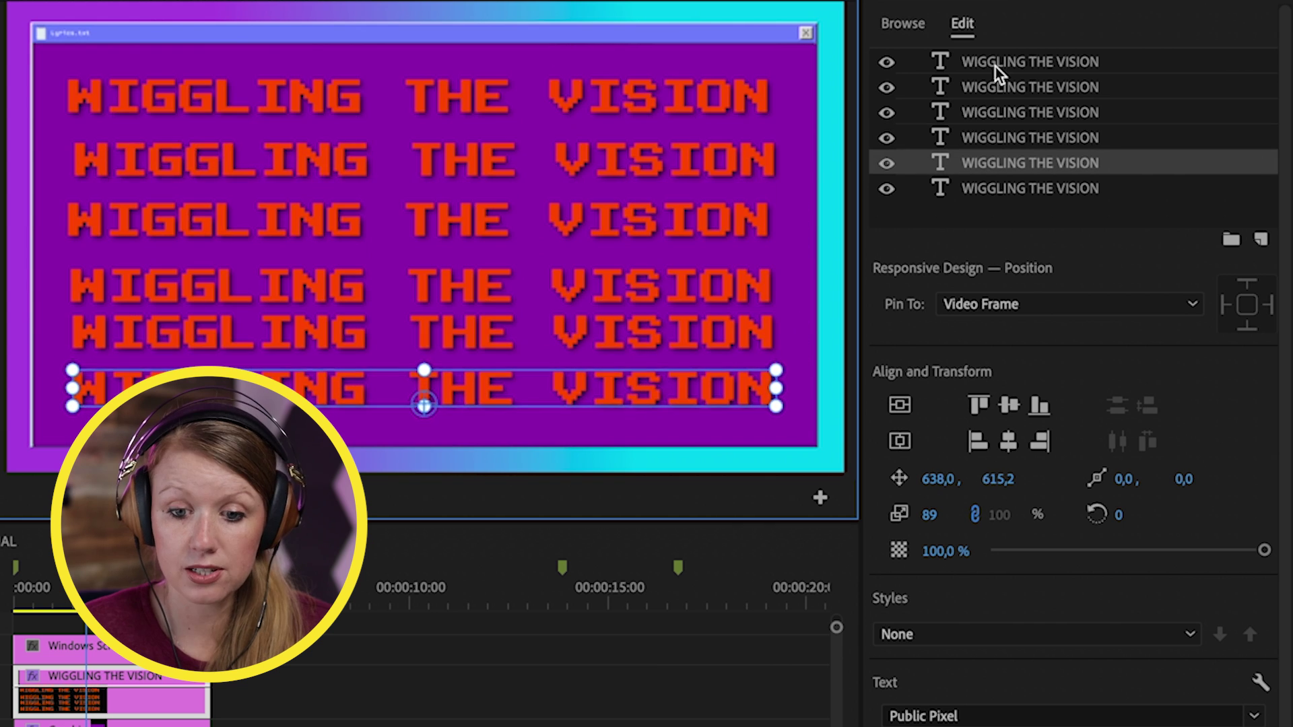
# Step: Center all six WIGGLING THE VISION text layers horizontally in the frame and distribute them evenly in the vertical direction
pyautogui.click(996, 65)
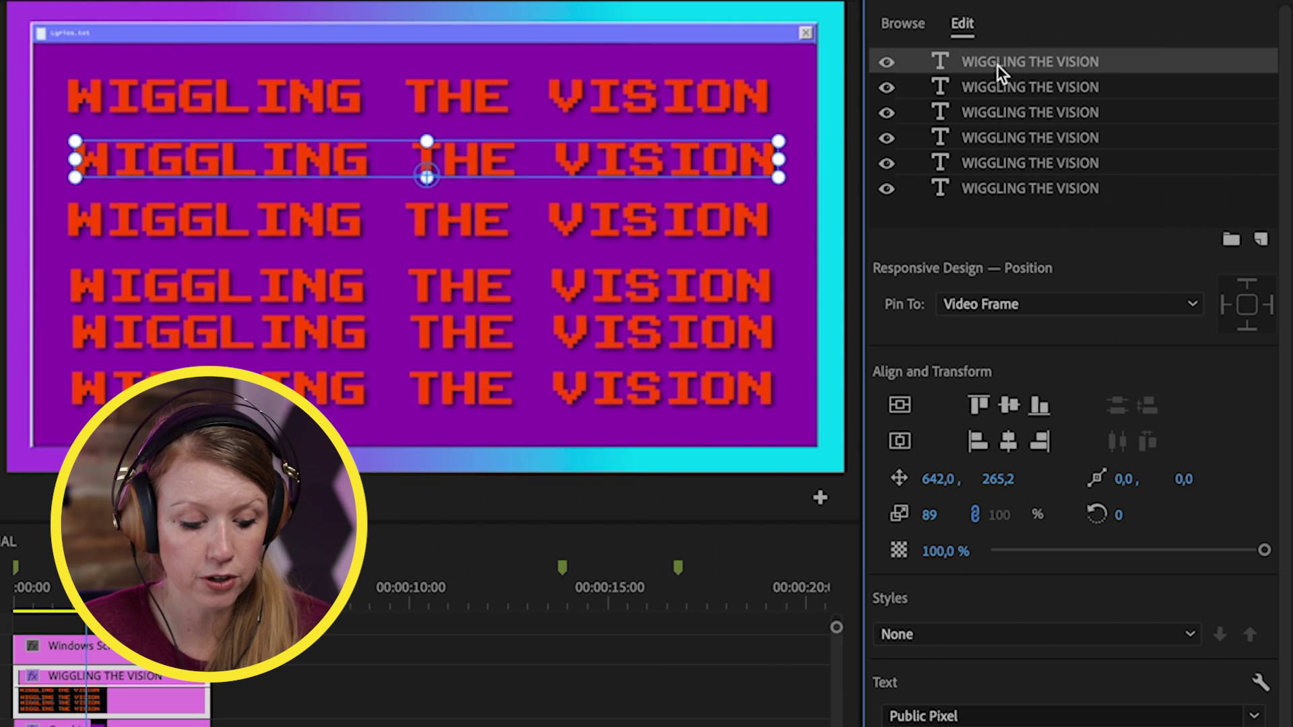
pyautogui.keyDown('shift'); pyautogui.click(1009, 194); pyautogui.keyUp('shift')
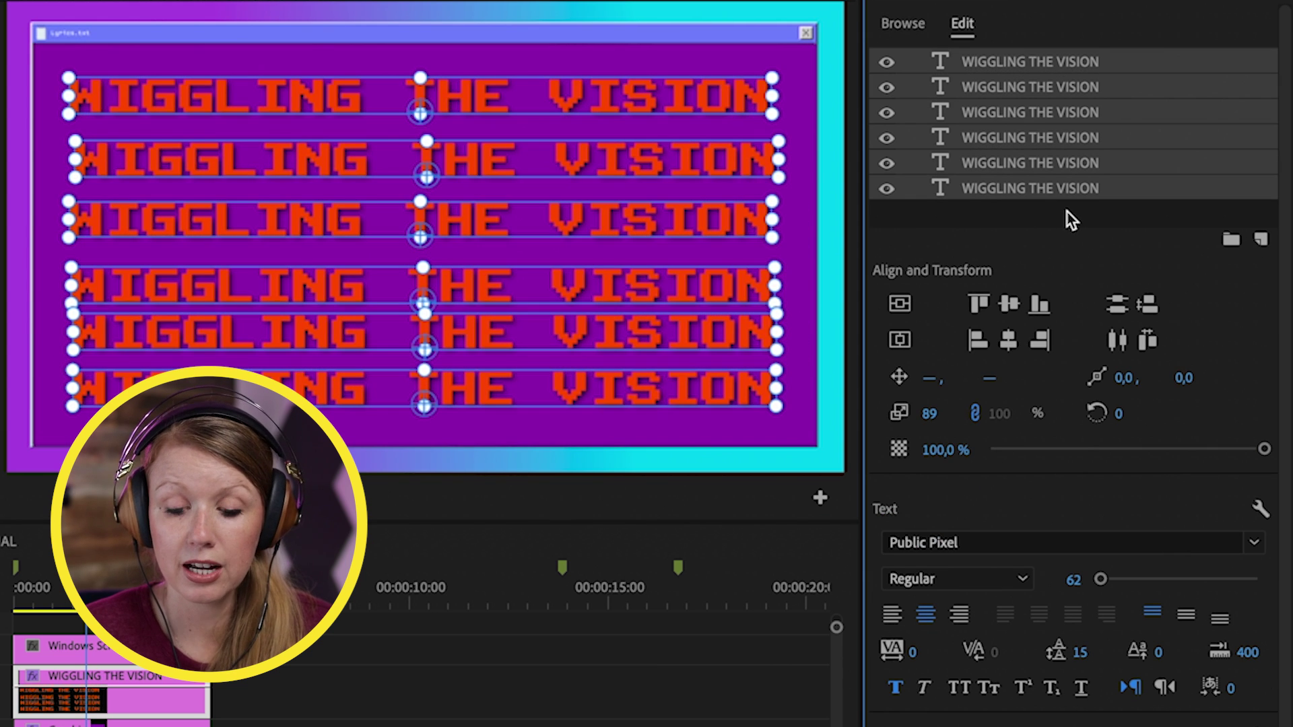
pyautogui.click(901, 341)
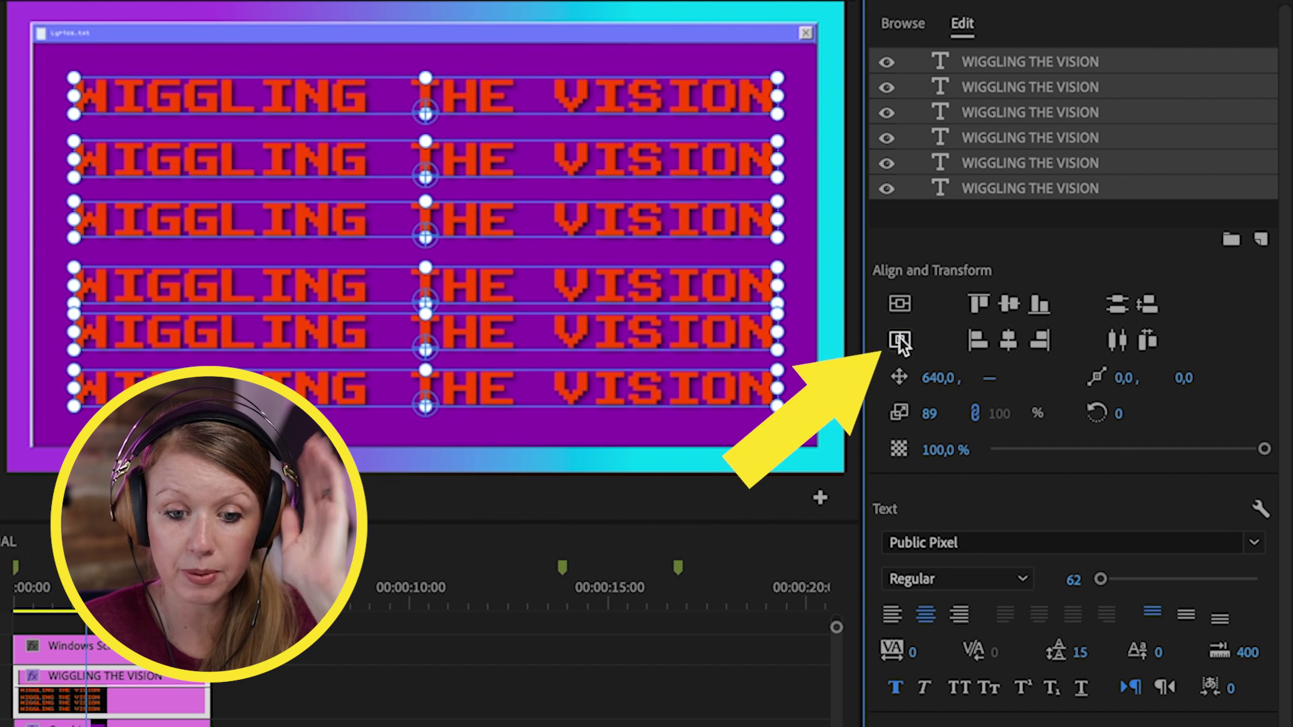
pyautogui.click(1116, 307)
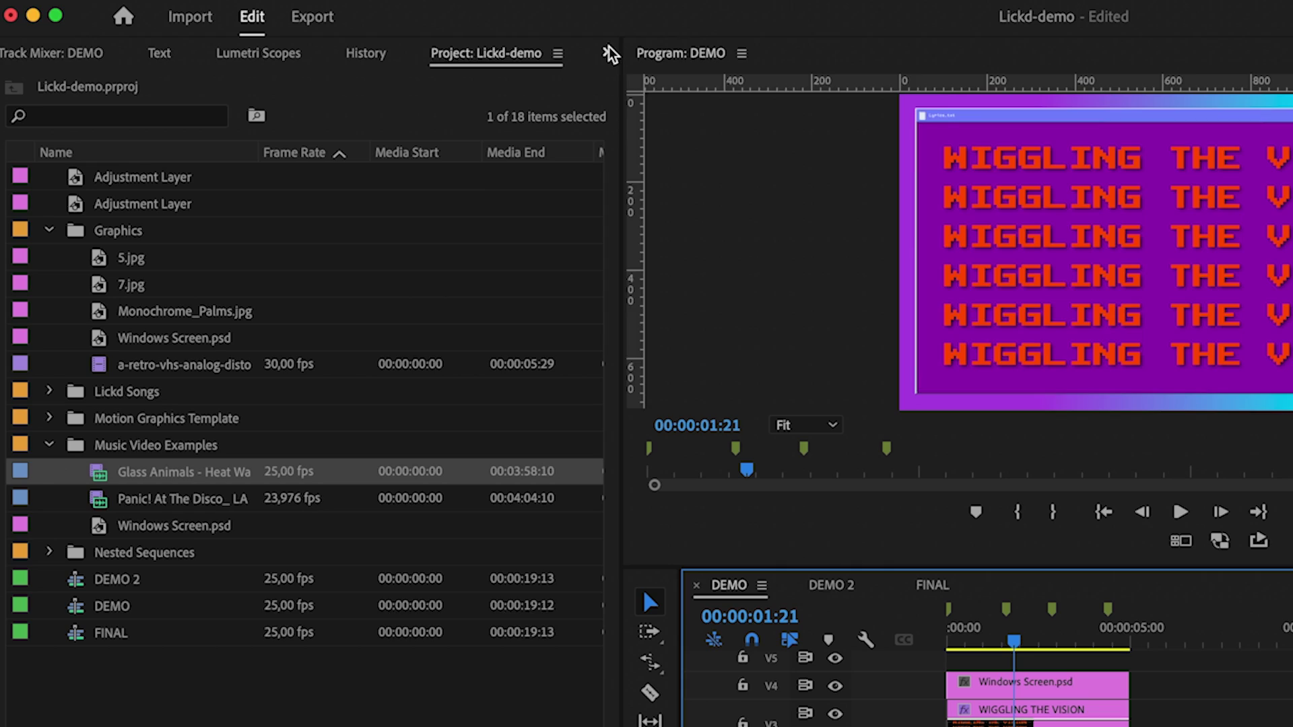
# Step: Find the Turbulent Displace video effect and apply it to the WIGGLING THE VISION clip on V3
pyautogui.click(608, 54)
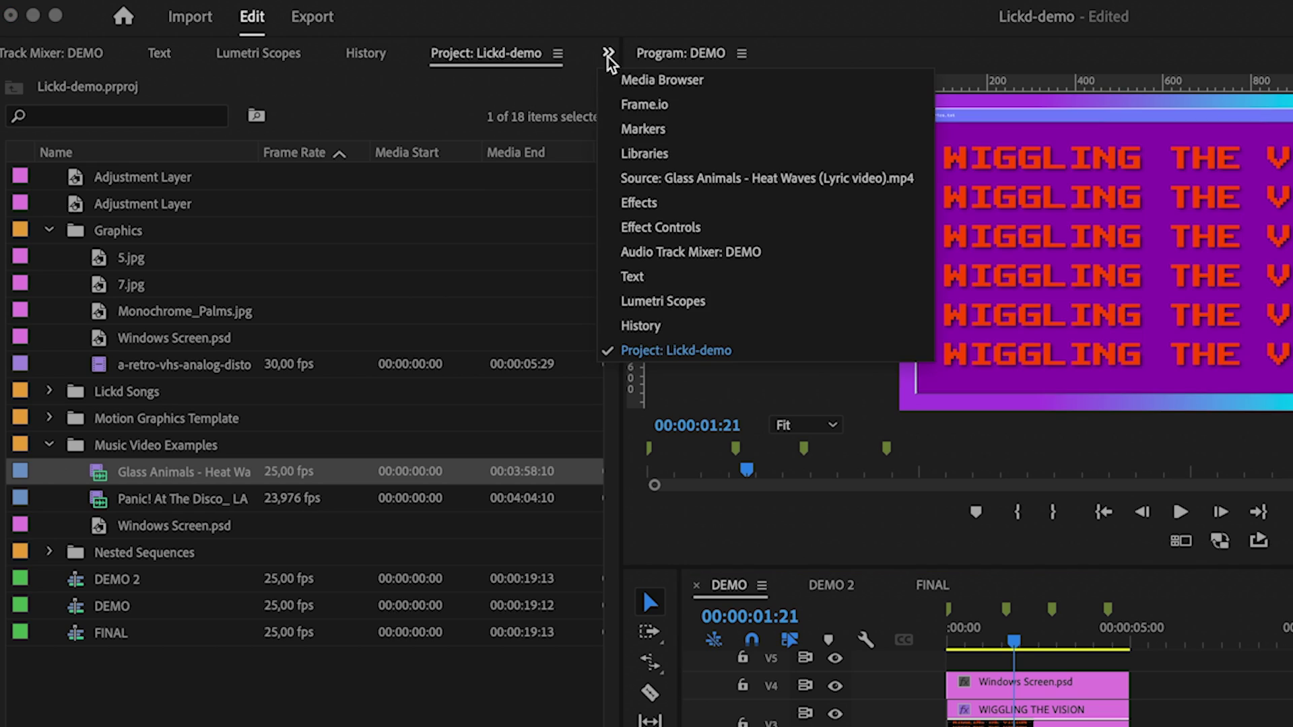
pyautogui.click(639, 203)
pyautogui.click(74, 82)
pyautogui.write('turb')
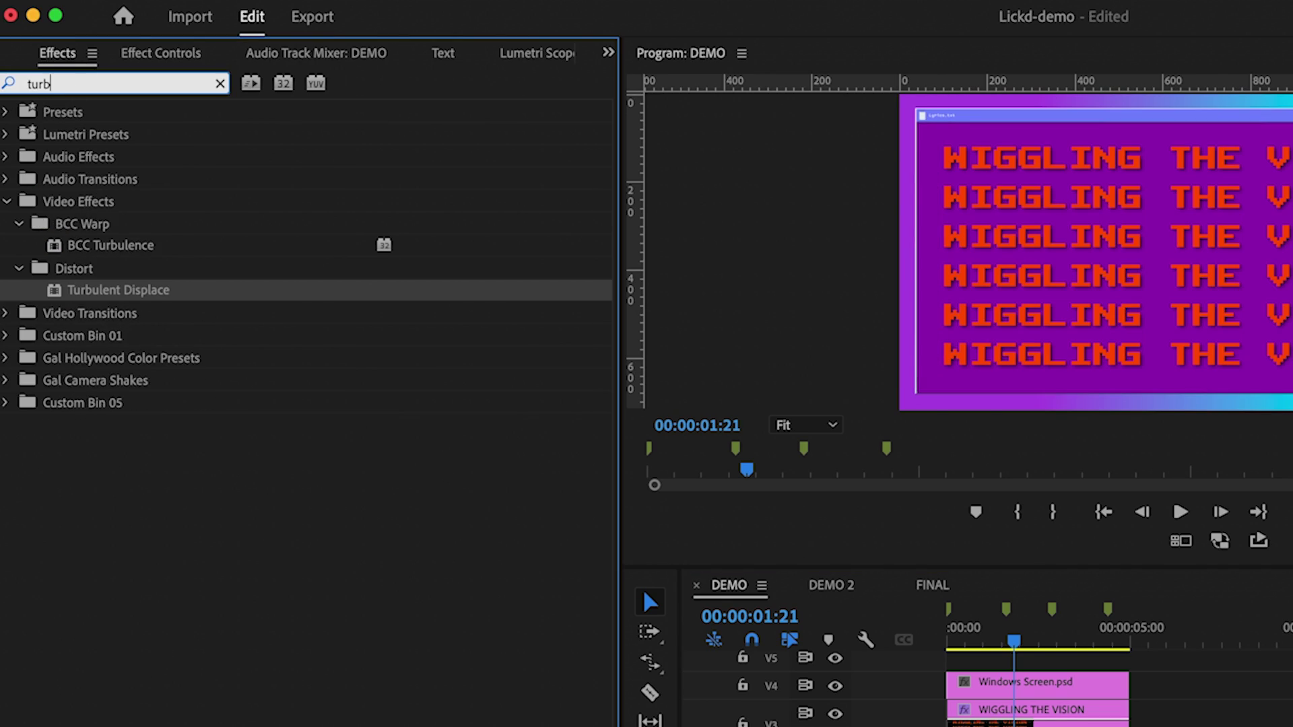
pyautogui.moveTo(127, 297); pyautogui.dragTo(1014, 726)
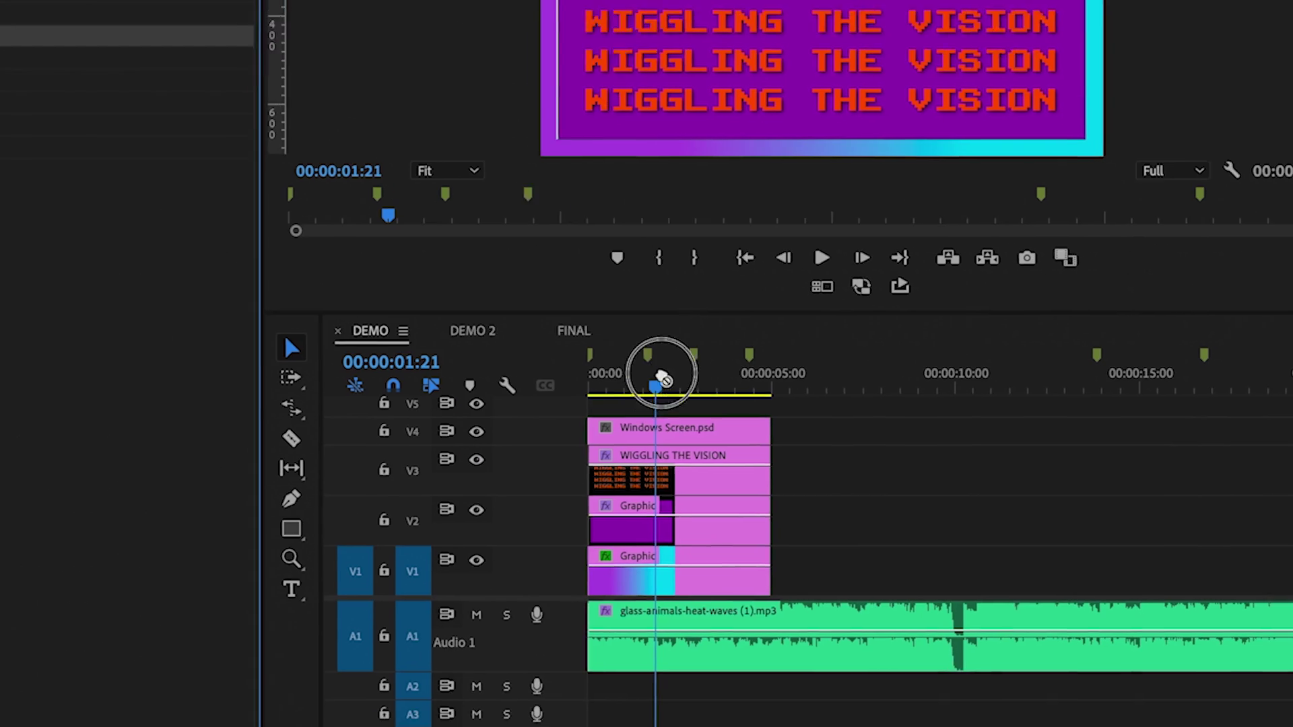
pyautogui.moveTo(645, 386); pyautogui.dragTo(645, 386)
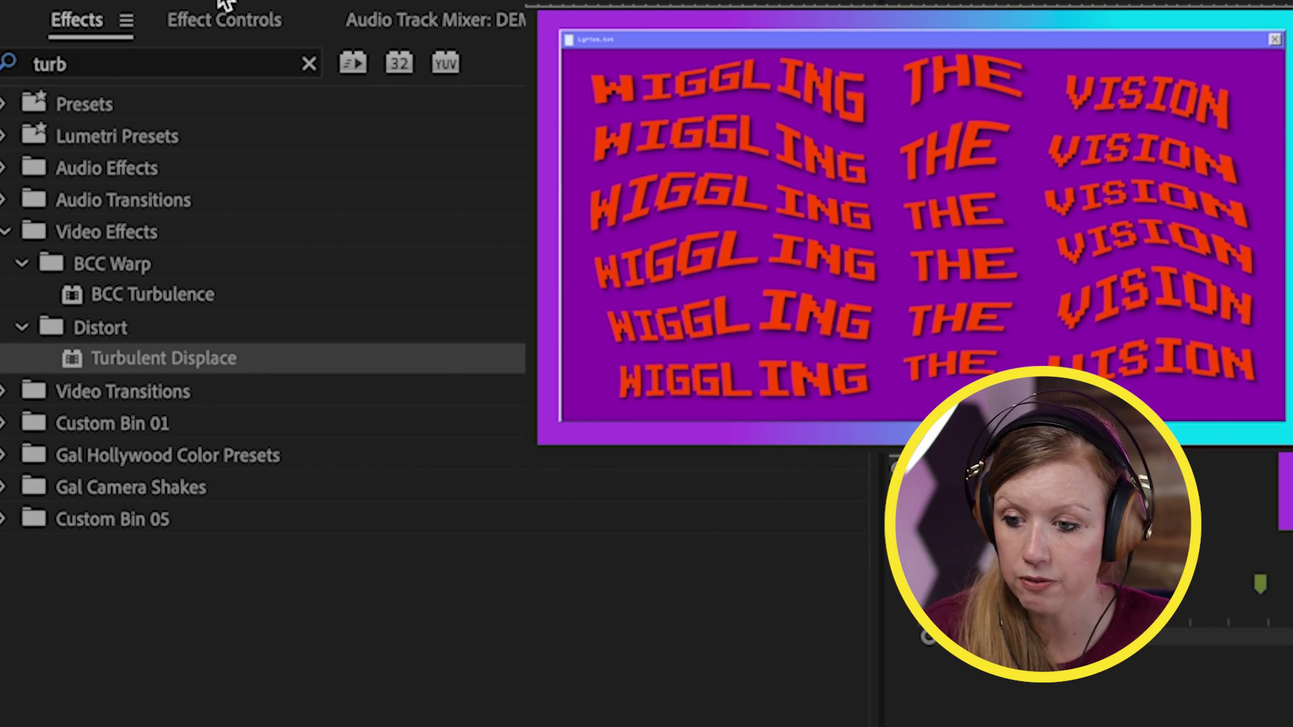
# Step: Set the lyric clip's Turbulent Displace Amount to 56 and Size to 70
pyautogui.click(219, 19)
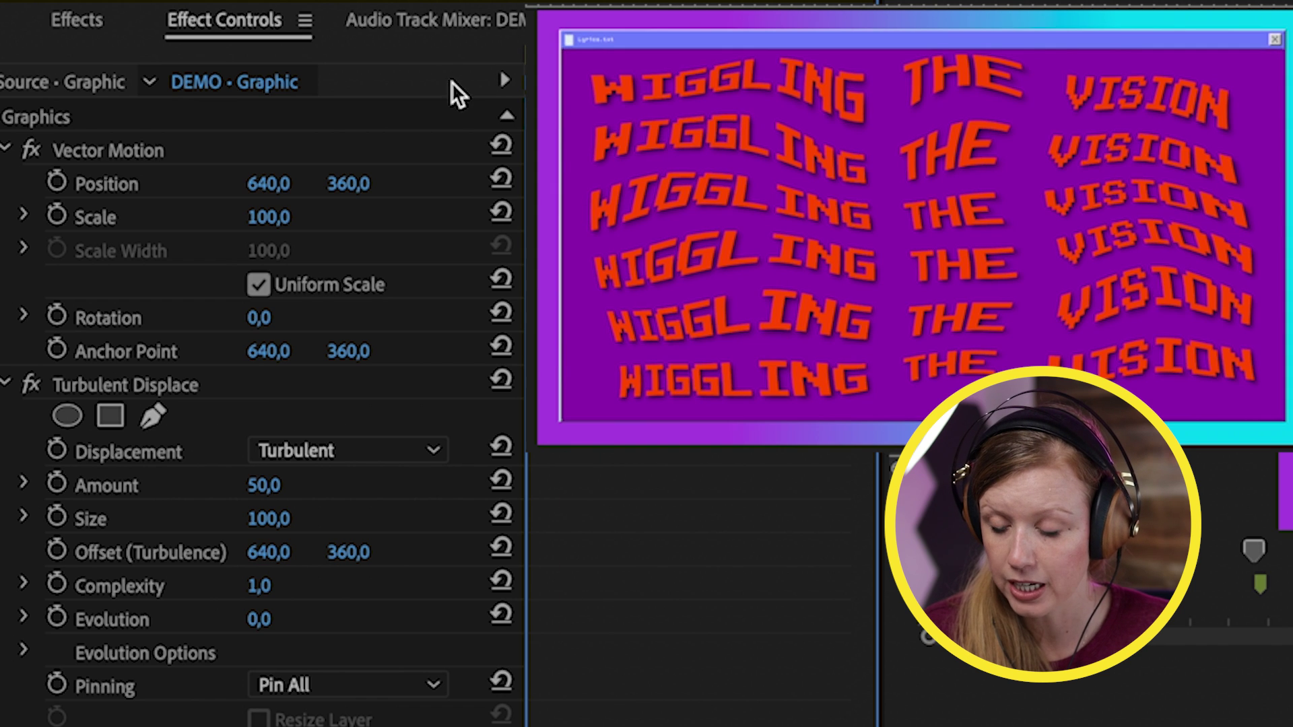
pyautogui.click(111, 386)
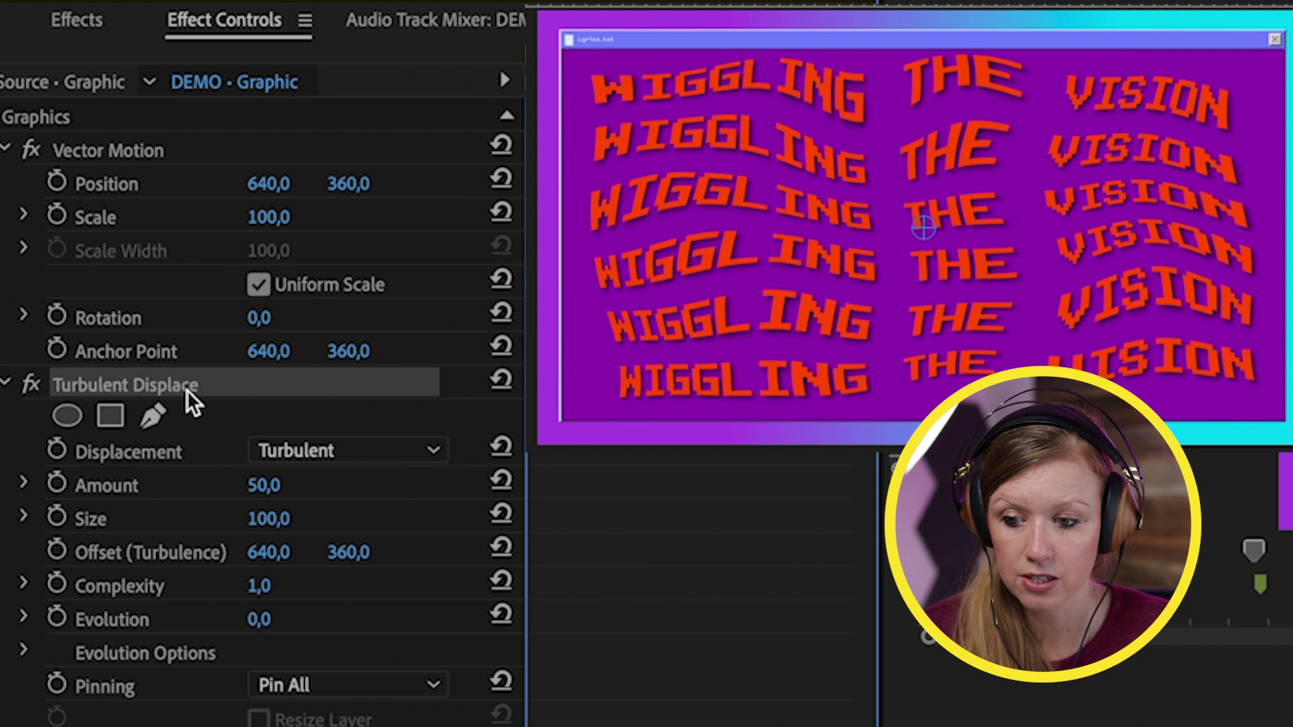
pyautogui.click(263, 485)
pyautogui.press('Return')
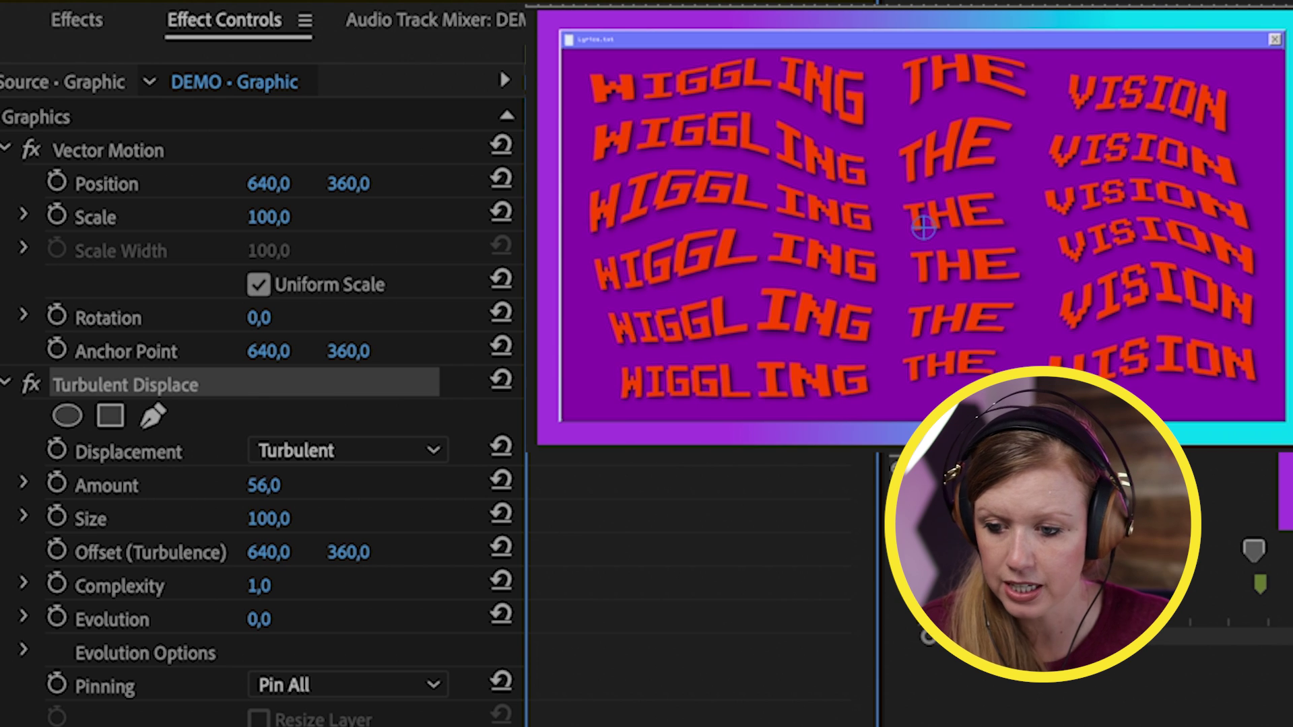
pyautogui.click(263, 519)
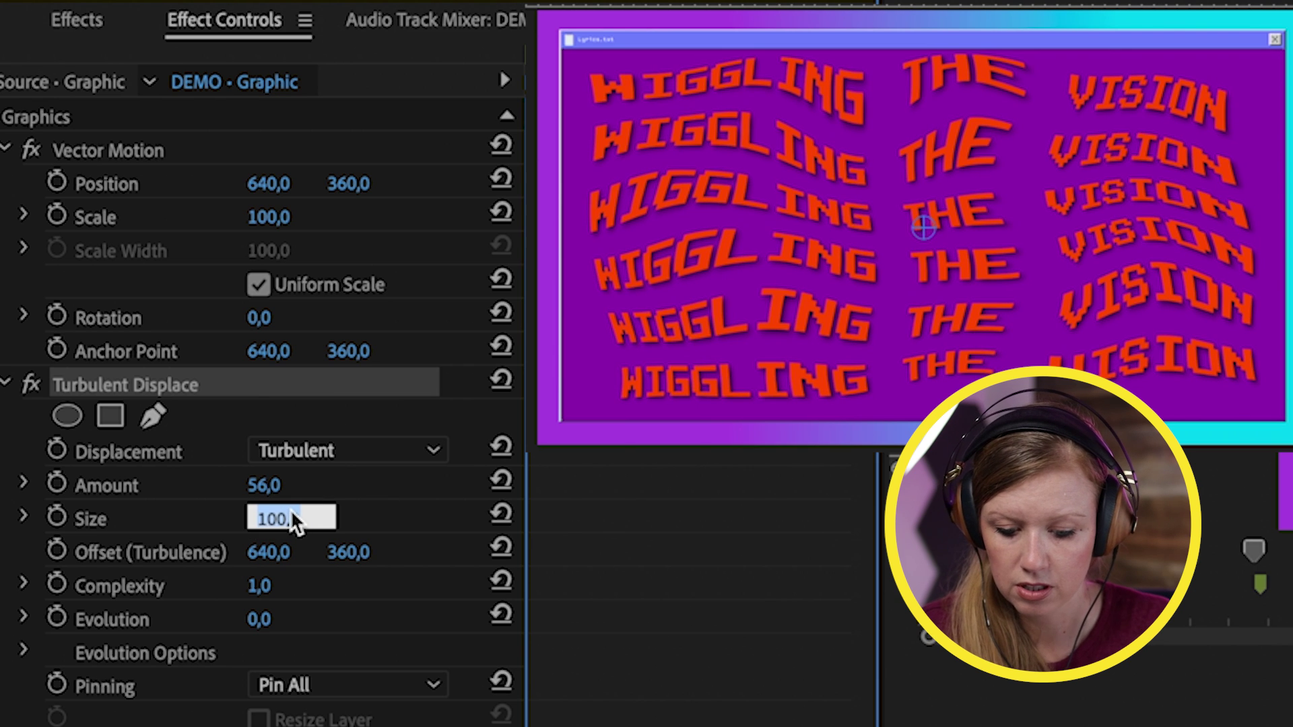
pyautogui.press('Return')
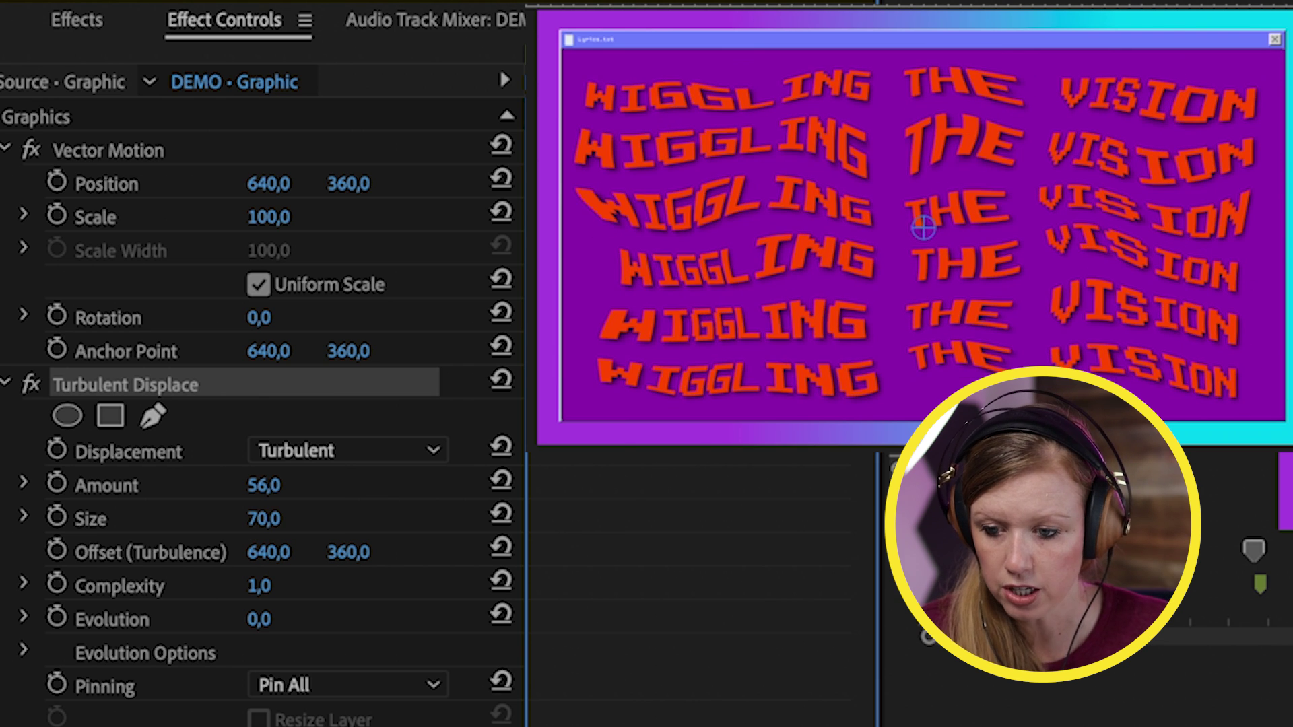
# Step: Keyframe Turbulent Displace Amount and Size at the lyric clip's start, and further along the clip set Amount to 33 and Size to 45
pyautogui.click(57, 486)
pyautogui.click(57, 517)
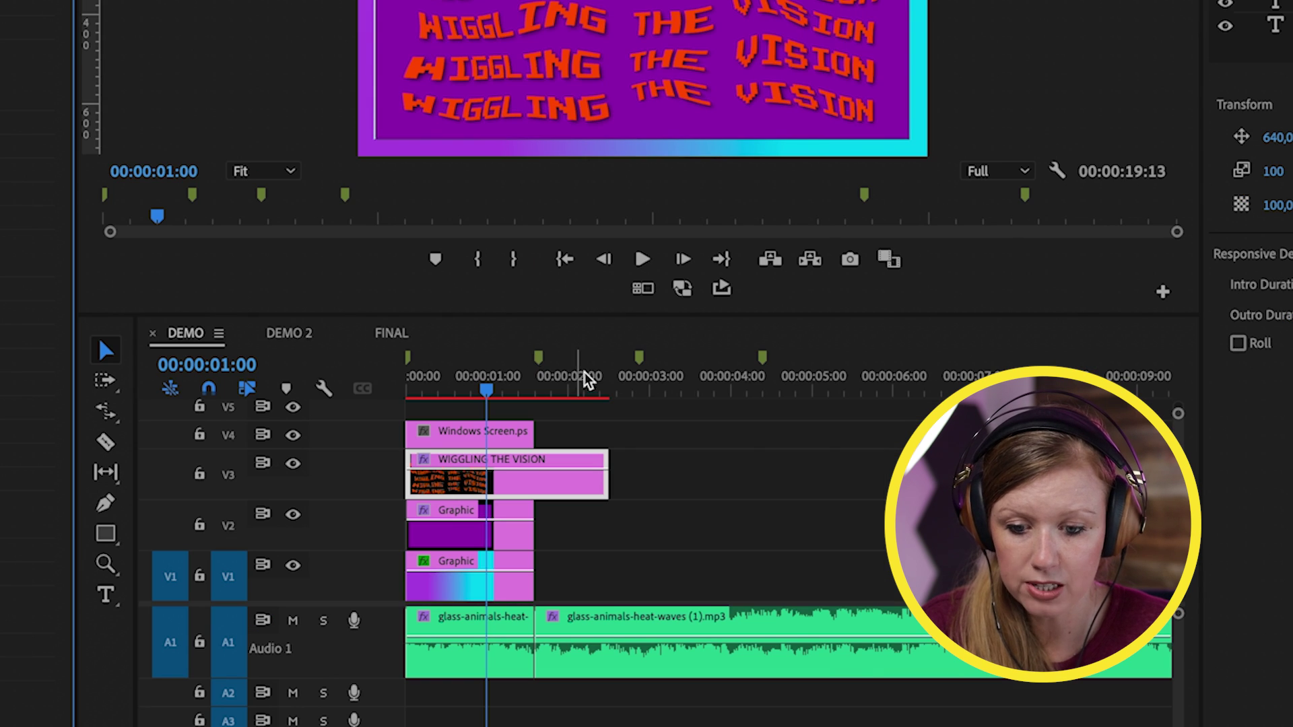
pyautogui.moveTo(539, 377); pyautogui.dragTo(557, 377)
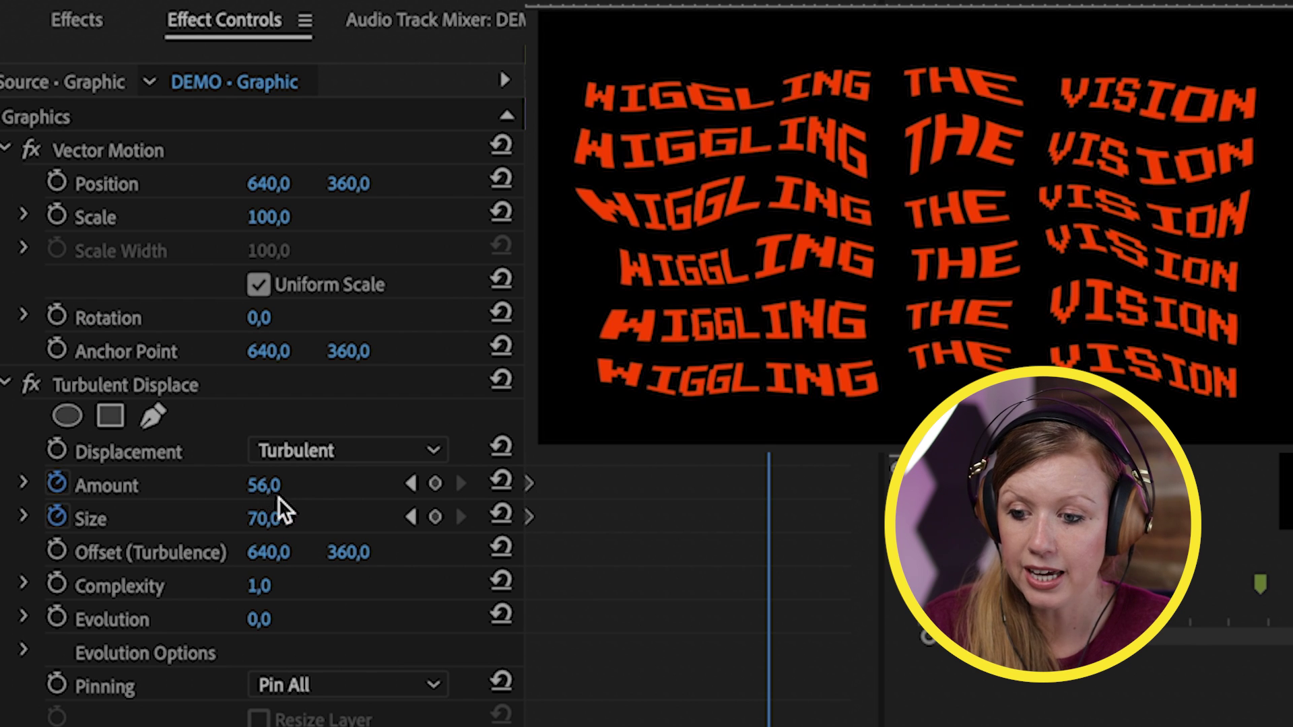
pyautogui.click(262, 486)
pyautogui.write('33')
pyautogui.press('Tab')
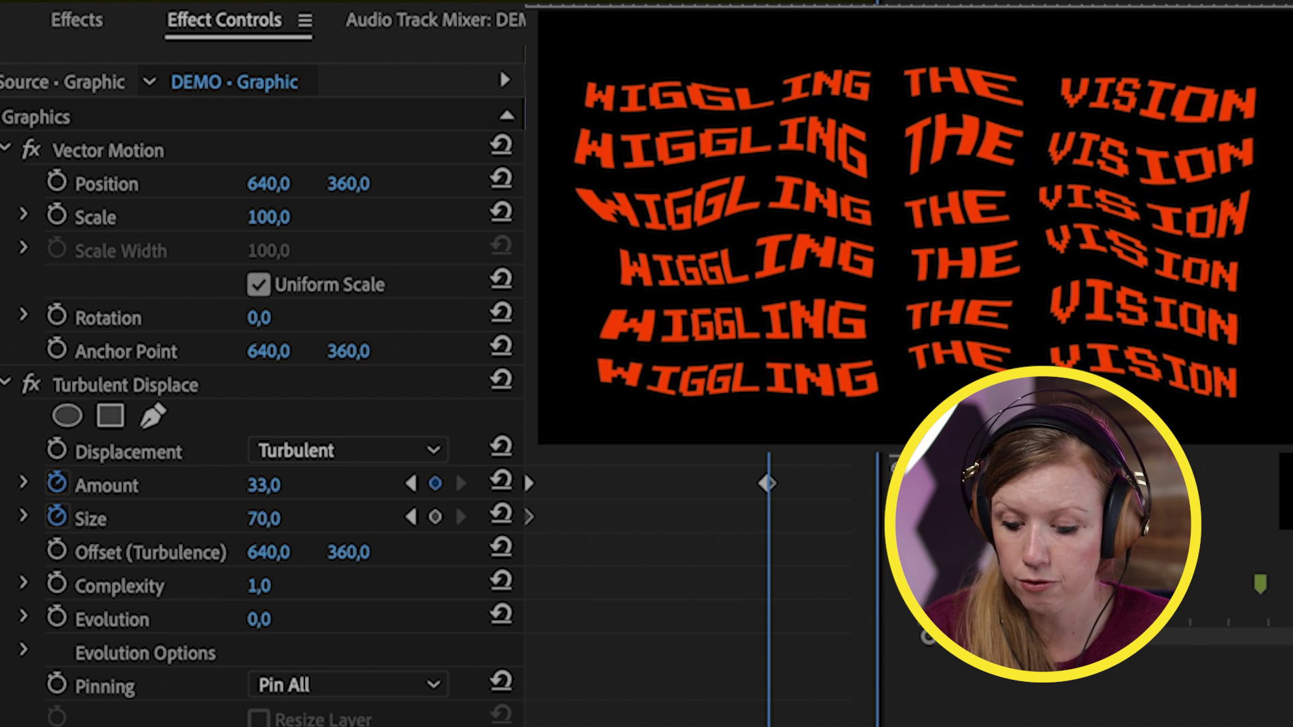
pyautogui.write('45')
pyautogui.press('Return')
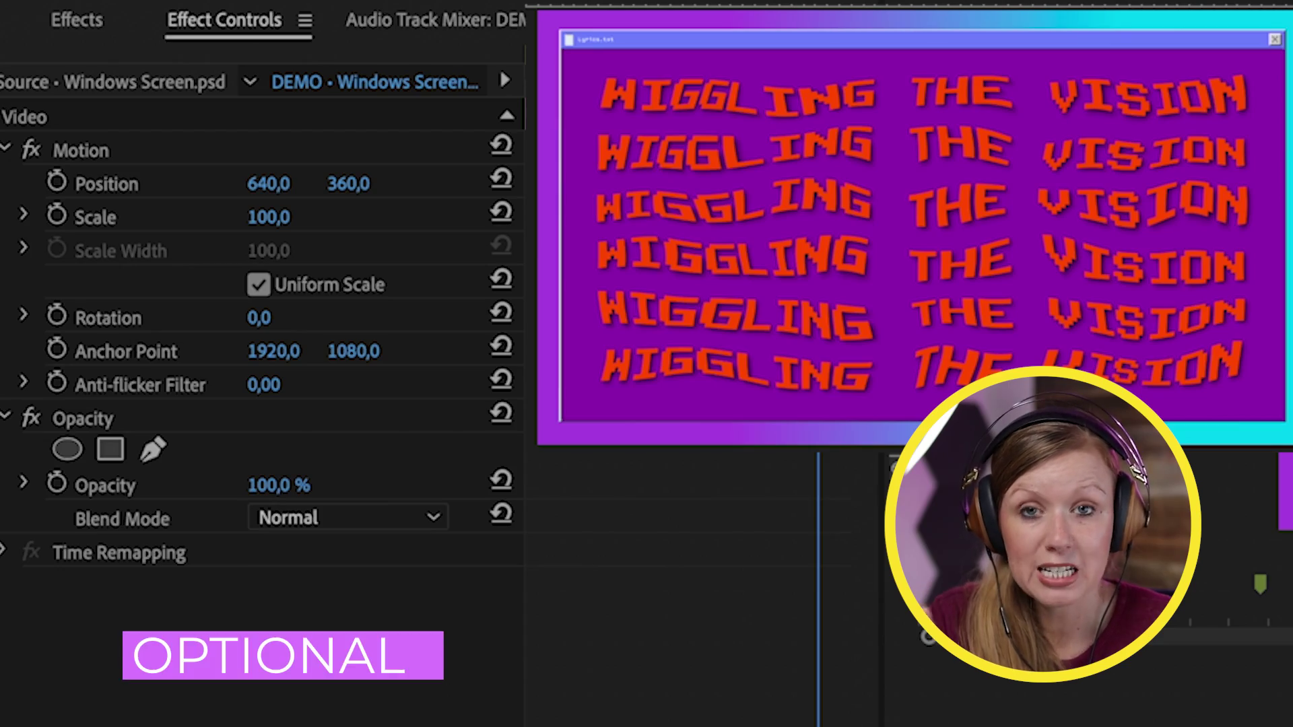
# Step: Find the Gaussian Blur effect and apply it to the WIGGLING THE VISION clip
pyautogui.click(77, 19)
pyautogui.click(71, 62)
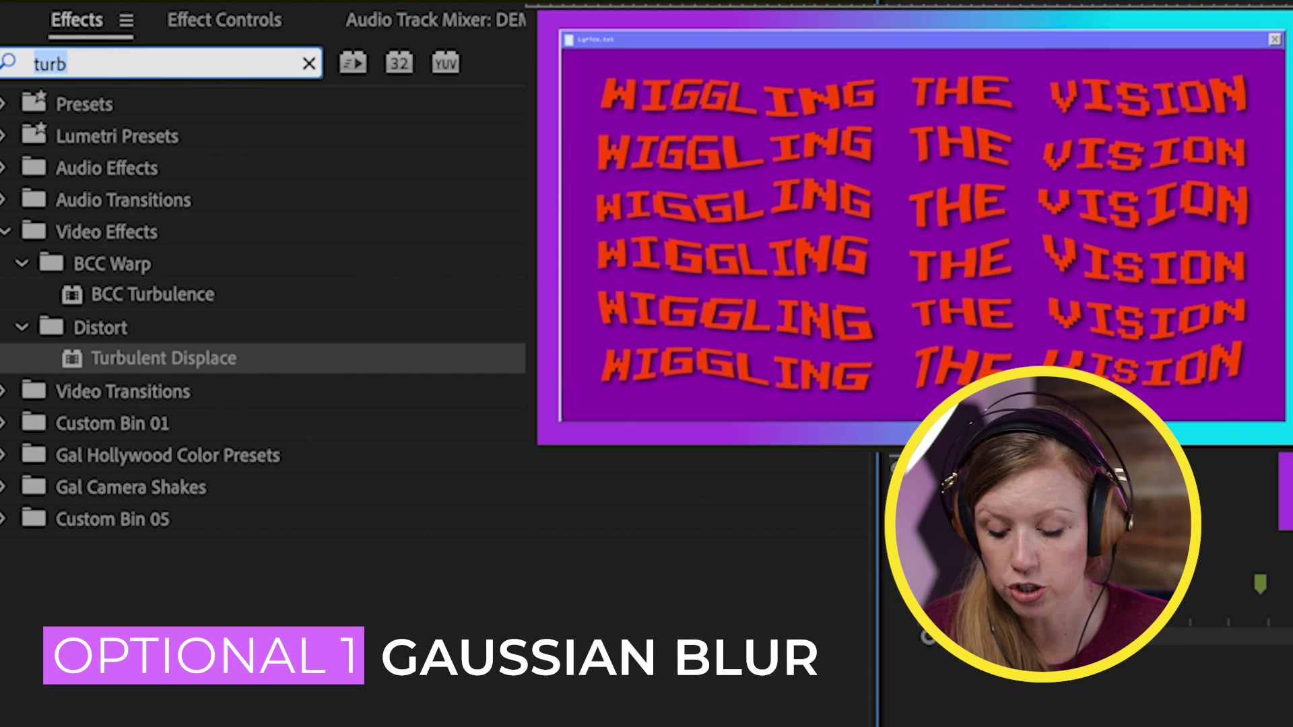
pyautogui.hotkey('ctrl', 'a')
pyautogui.write('gaussi')
pyautogui.moveTo(101, 228); pyautogui.dragTo(770, 515)
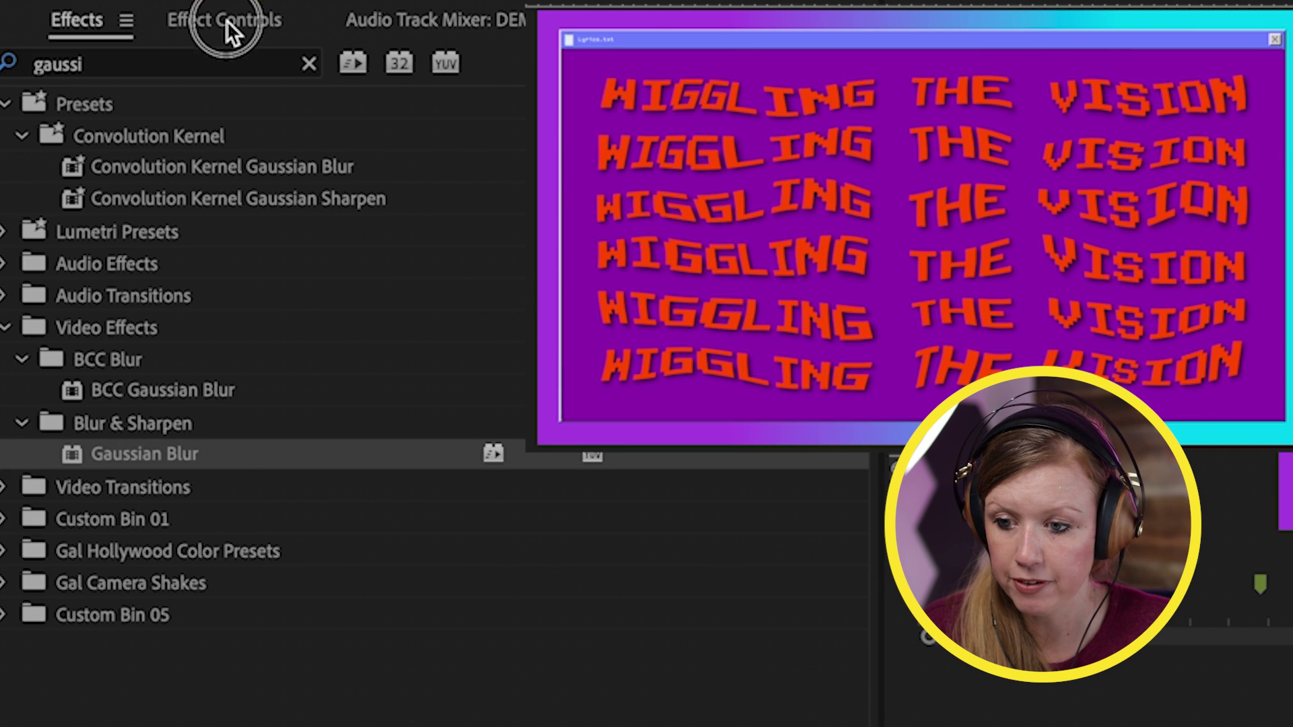
# Step: Set the lyric clip's Gaussian Blur Blurriness to 5
pyautogui.click(128, 2)
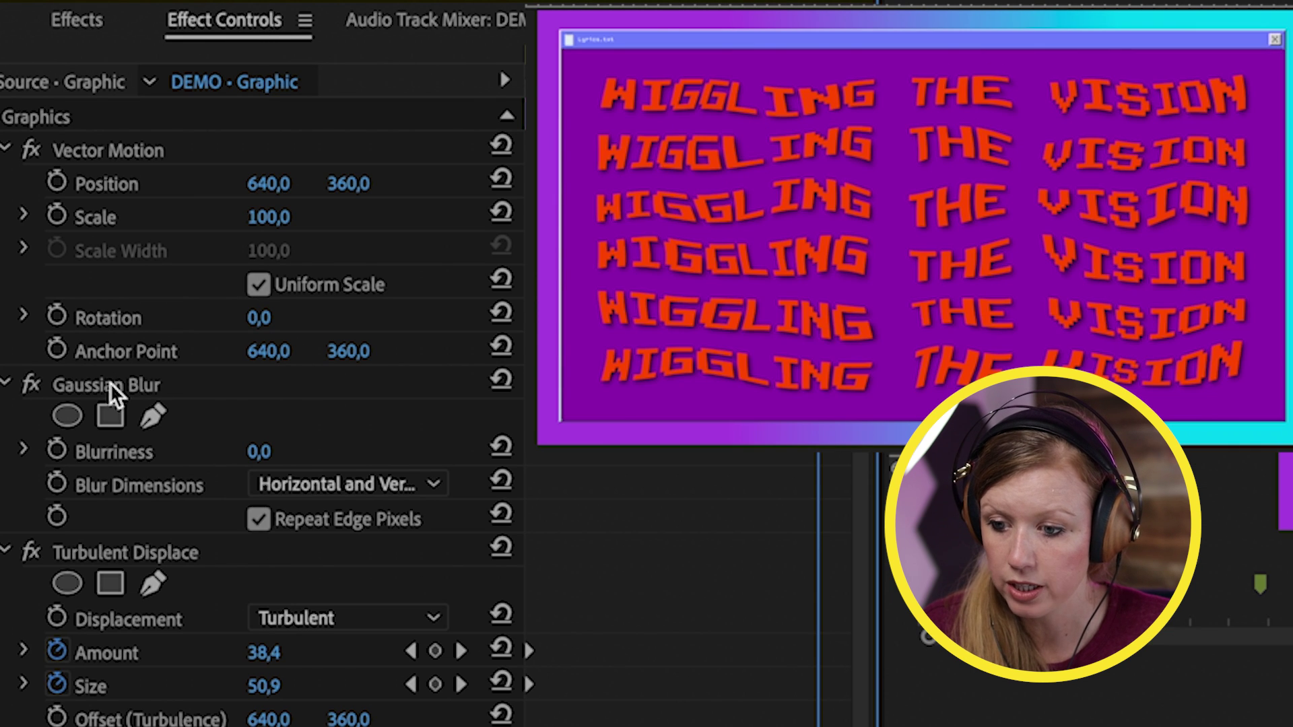
pyautogui.click(74, 396)
pyautogui.click(263, 451)
pyautogui.write('5')
pyautogui.click(613, 471)
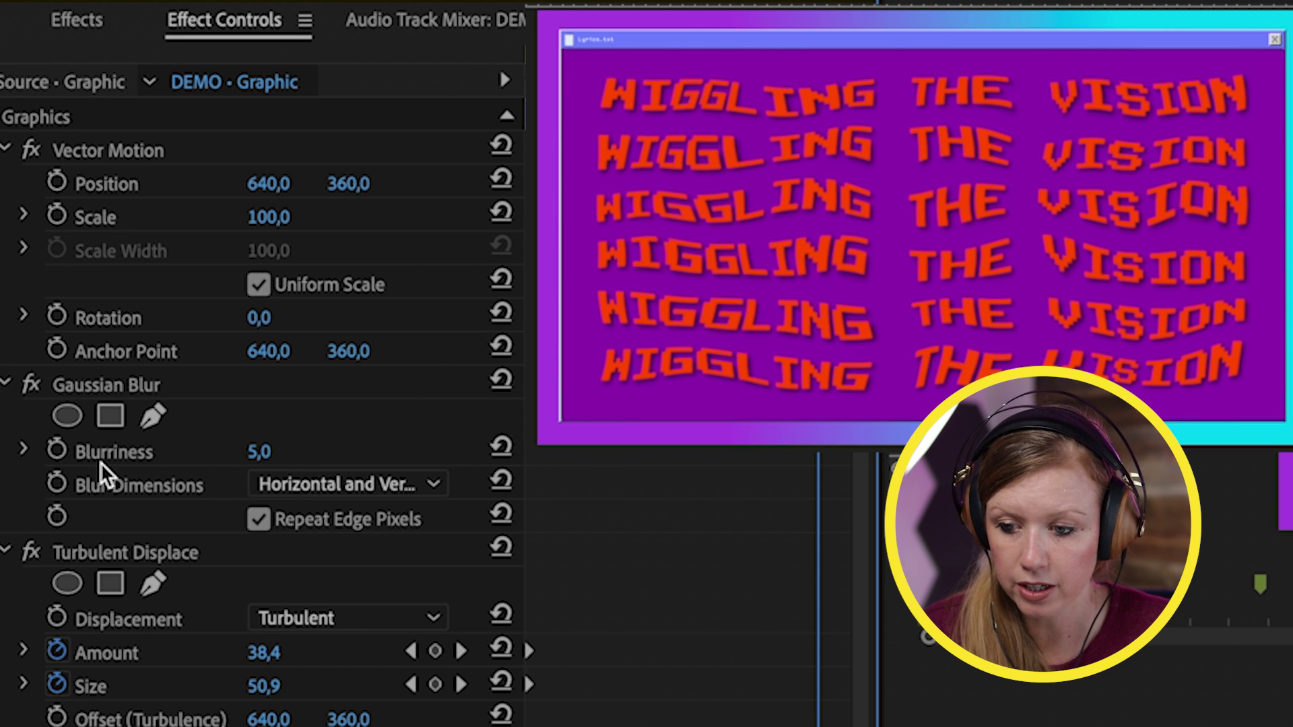
# Step: Try a Gaussian Blur Blurriness of 34 on the lyric clip and undo it
pyautogui.moveTo(260, 451); pyautogui.dragTo(288, 453)
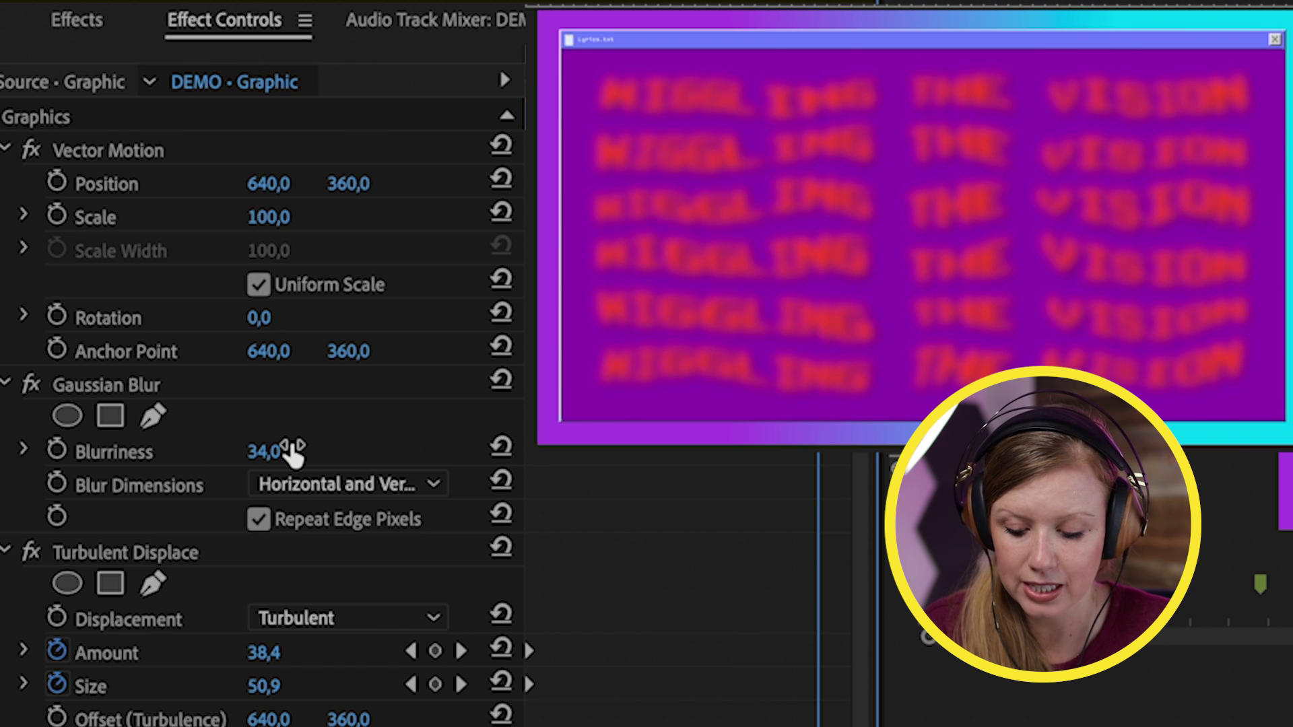
pyautogui.hotkey('ctrl', 'z')
pyautogui.click(259, 452)
pyautogui.click(421, 458)
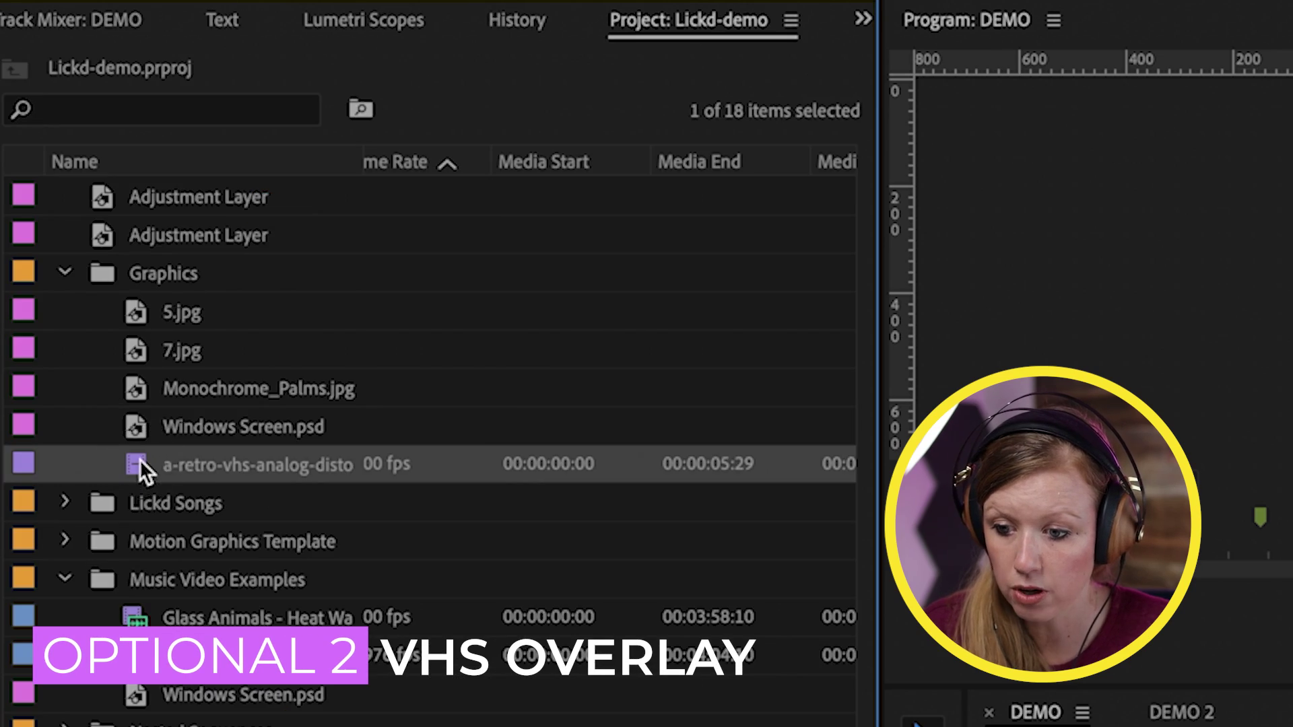
# Step: Move Windows Screen.psd up to V5 and place the a-retro-vhs-analog-distortion-overlay clip beneath it on V4 at the sequence start
pyautogui.doubleClick(139, 459)
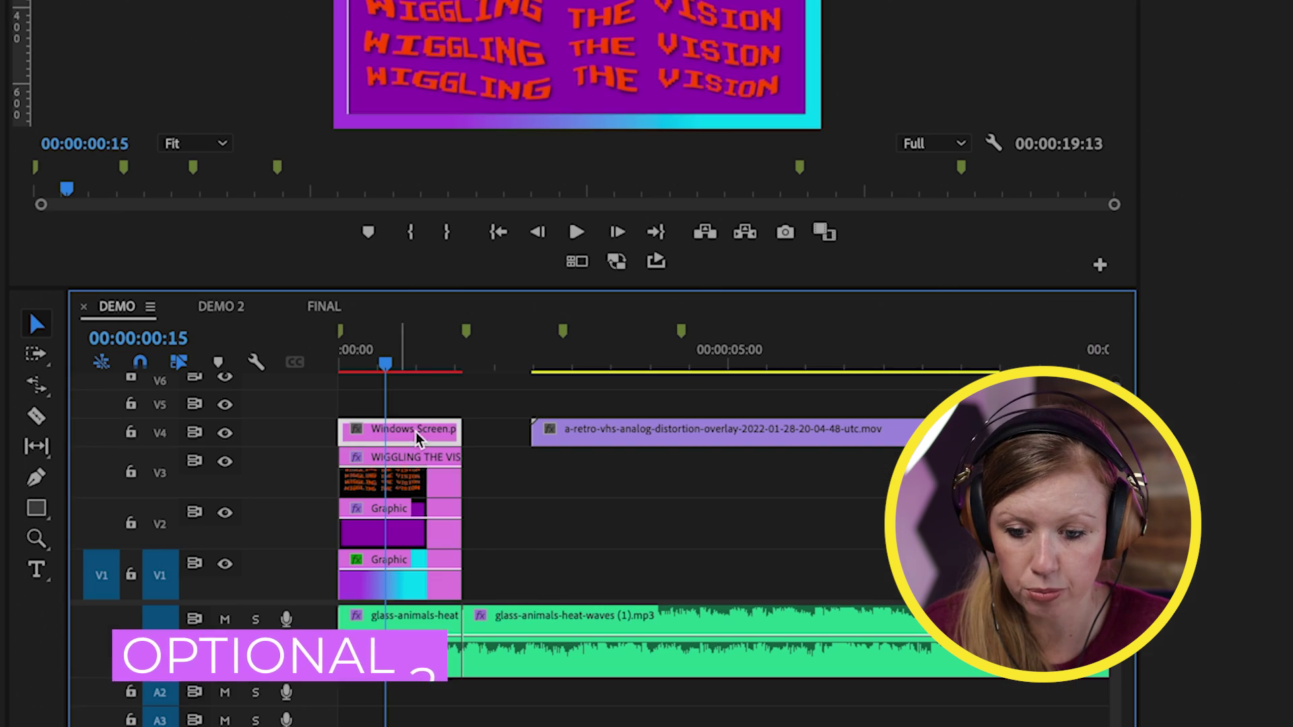
pyautogui.moveTo(418, 437); pyautogui.dragTo(404, 402)
pyautogui.moveTo(592, 430); pyautogui.dragTo(394, 439)
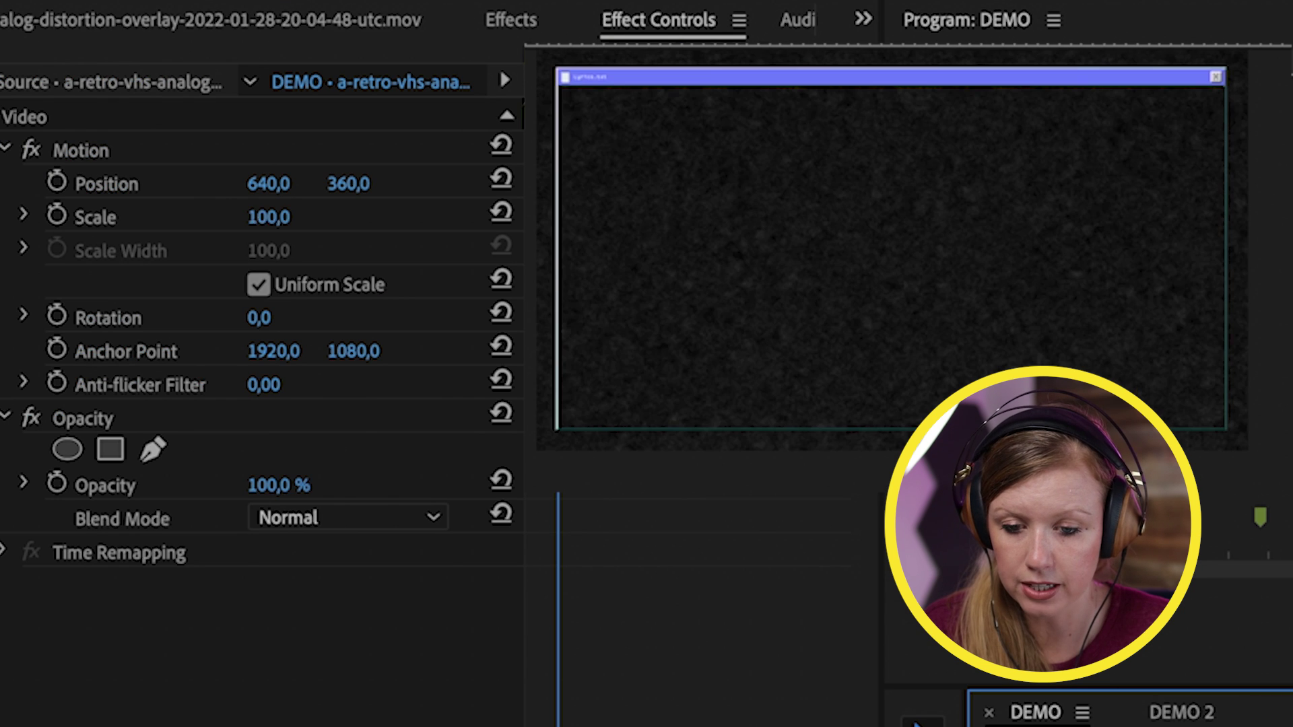
# Step: Scale the VHS overlay clip to 33% and set its blend mode to Screen
pyautogui.moveTo(263, 216); pyautogui.dragTo(217, 216)
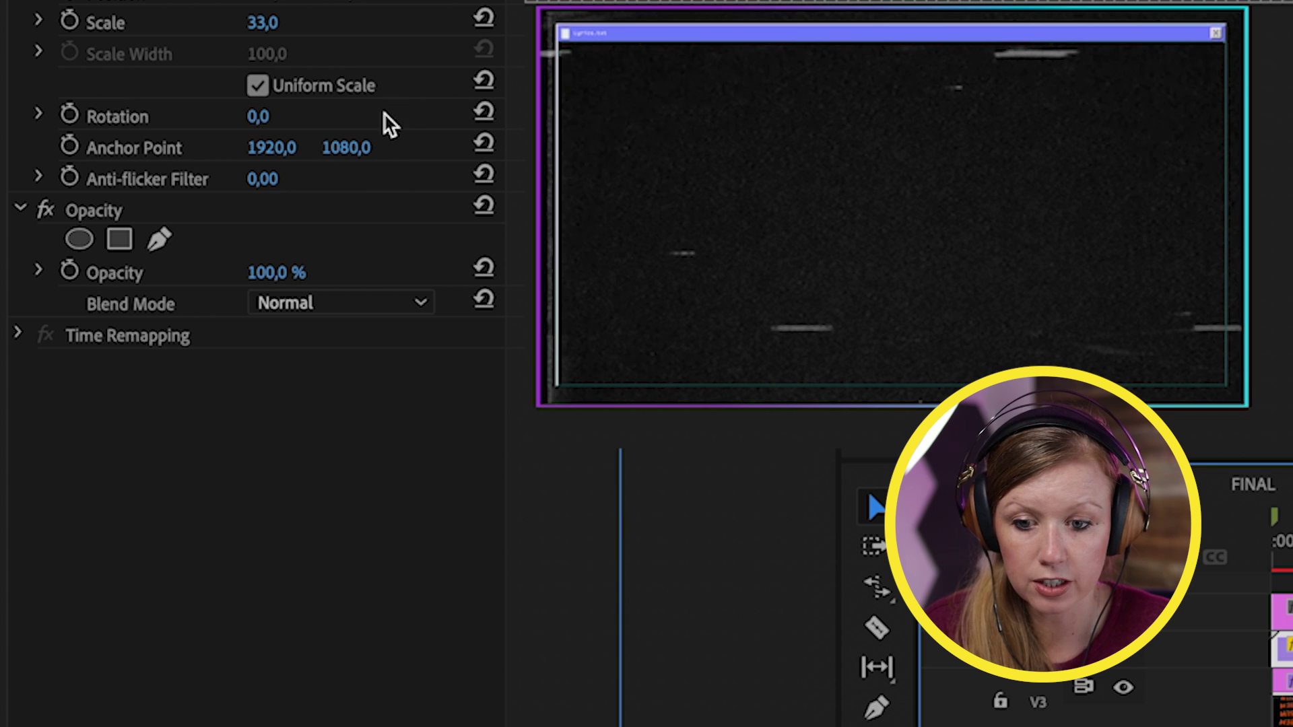
pyautogui.click(359, 308)
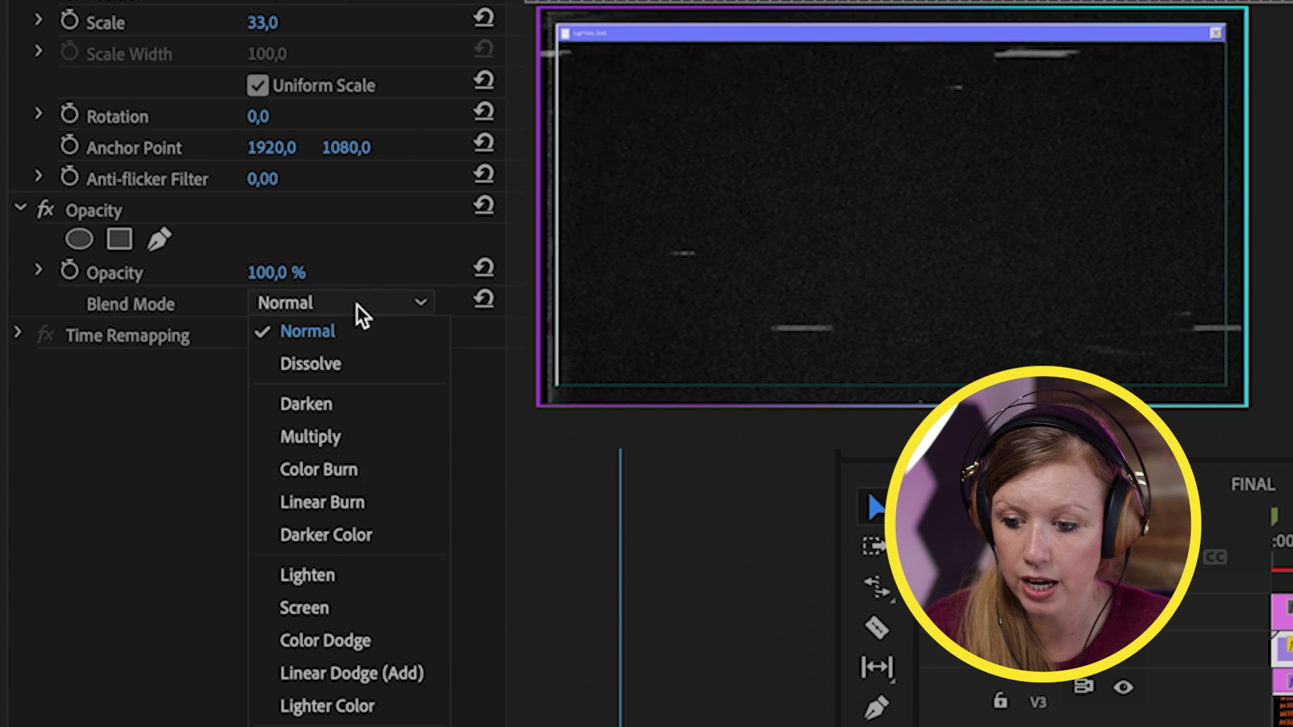
pyautogui.click(316, 606)
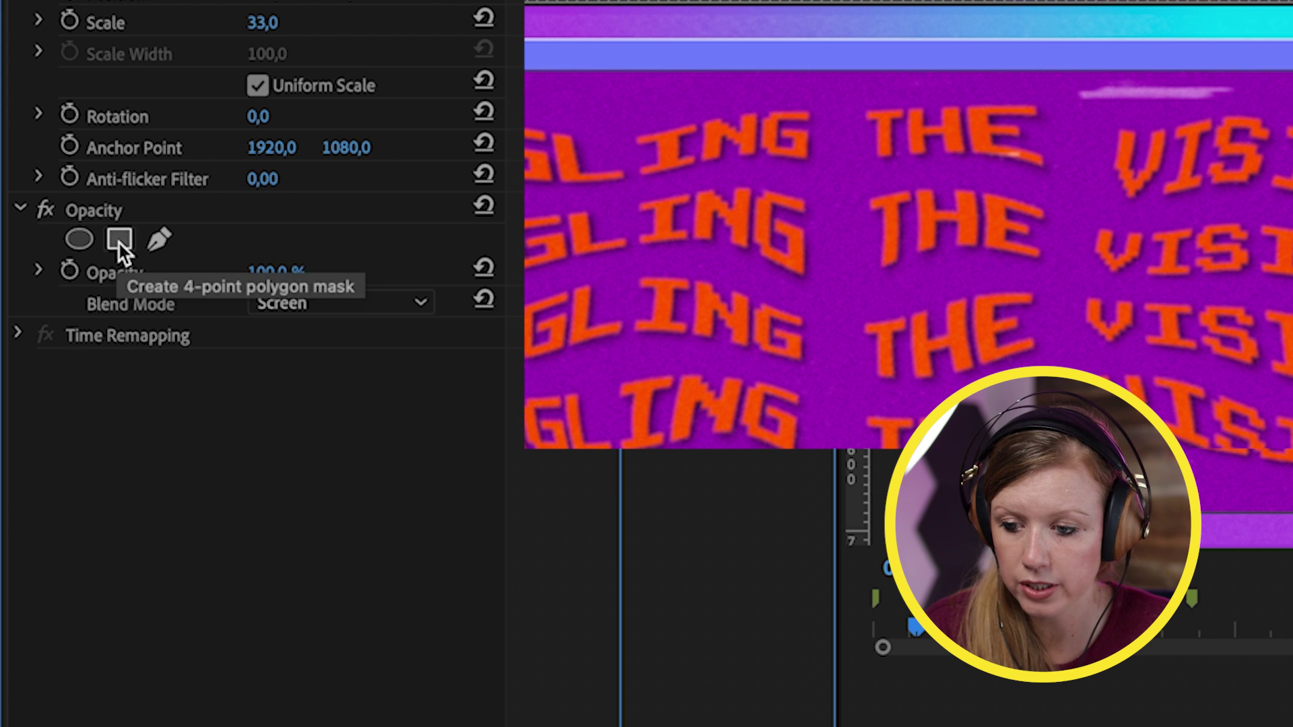
# Step: Add a 4-point polygon opacity mask to the VHS overlay and fit its corners to the purple window area
pyautogui.click(117, 239)
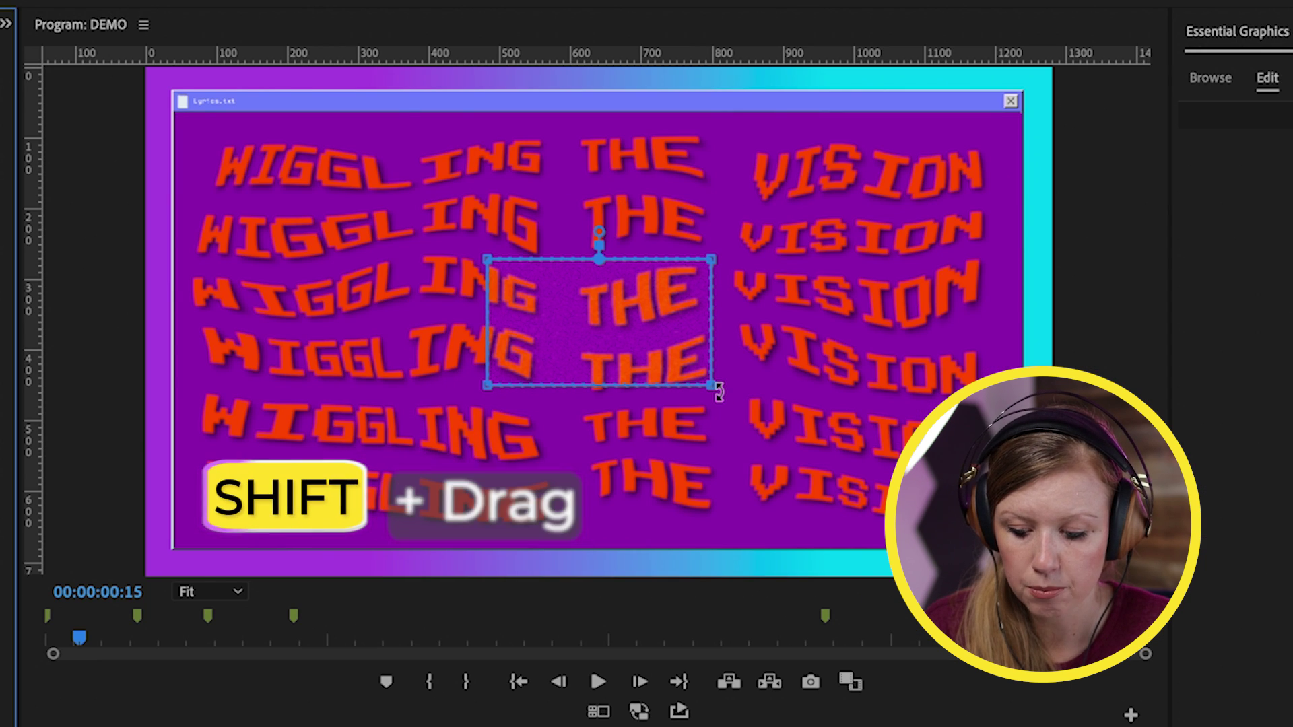
pyautogui.moveTo(718, 391); pyautogui.dragTo(996, 545)
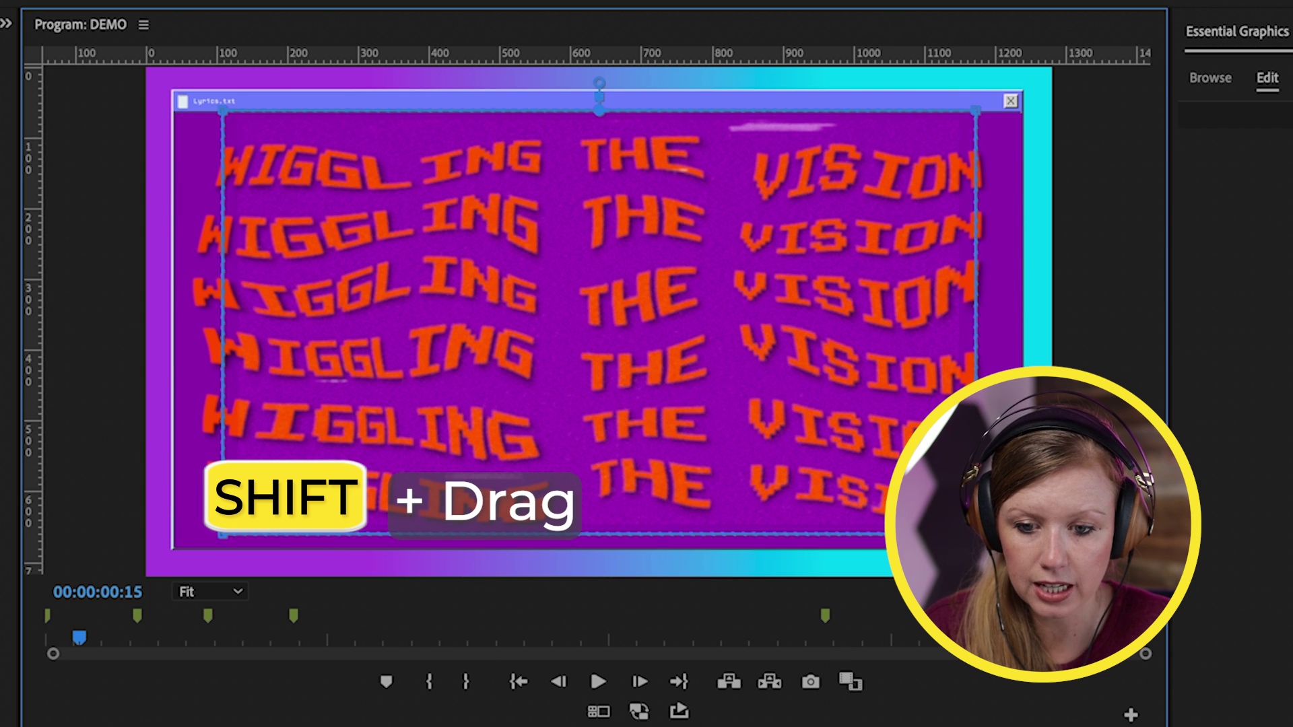
pyautogui.moveTo(996, 101); pyautogui.dragTo(1020, 111)
pyautogui.moveTo(992, 545); pyautogui.dragTo(1021, 546)
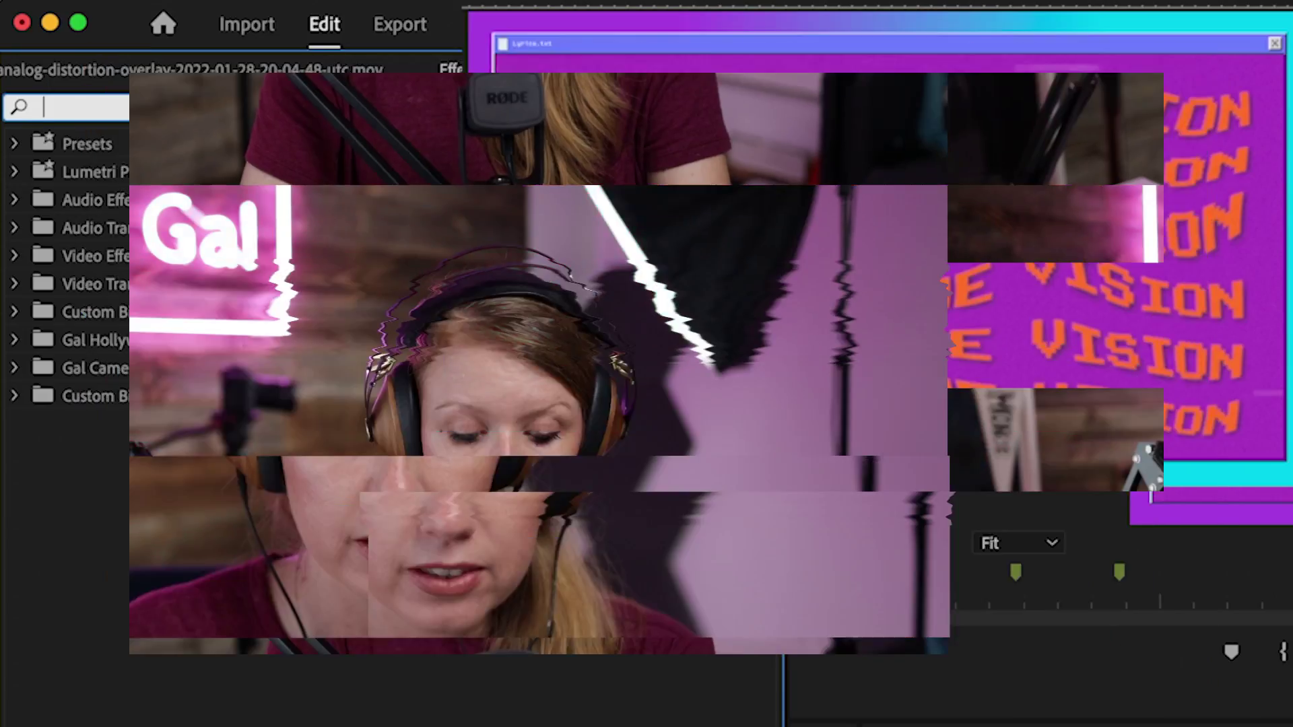
# Step: Search the effects for PRISM and select the BCC+Prism video effect
pyautogui.click(144, 116)
pyautogui.write('PRISM')
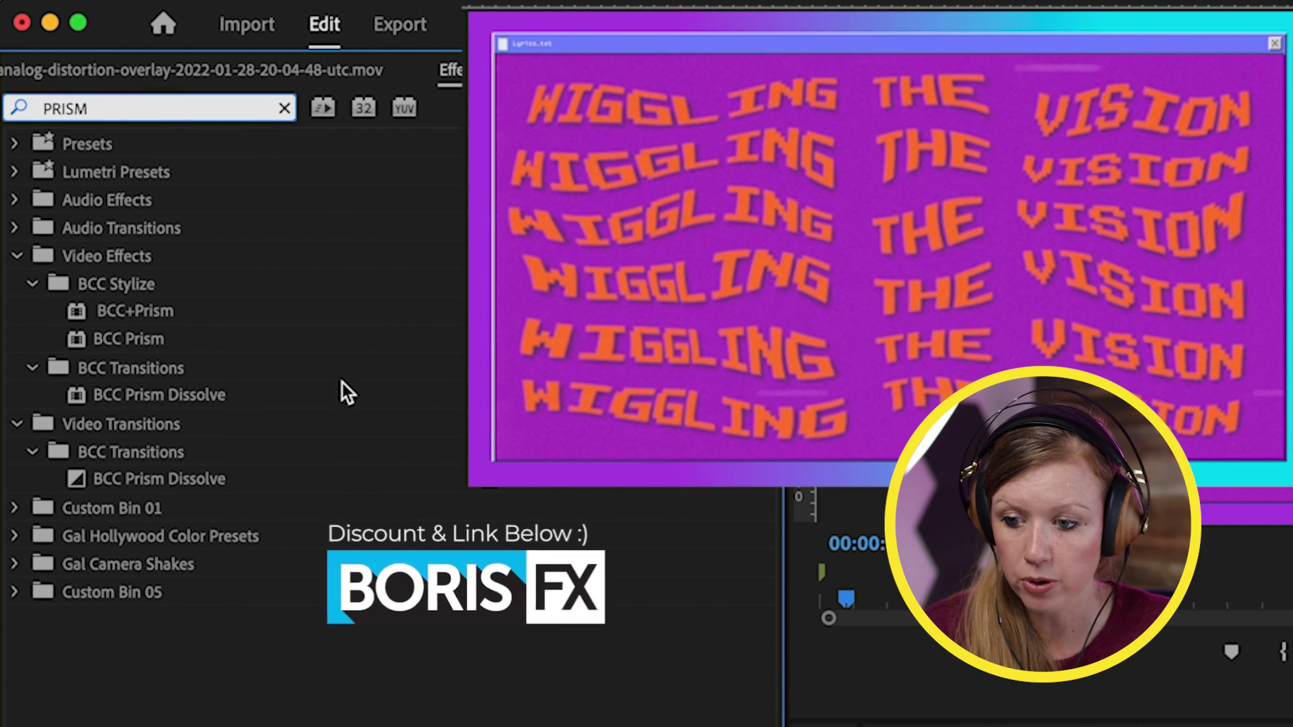
pyautogui.click(128, 314)
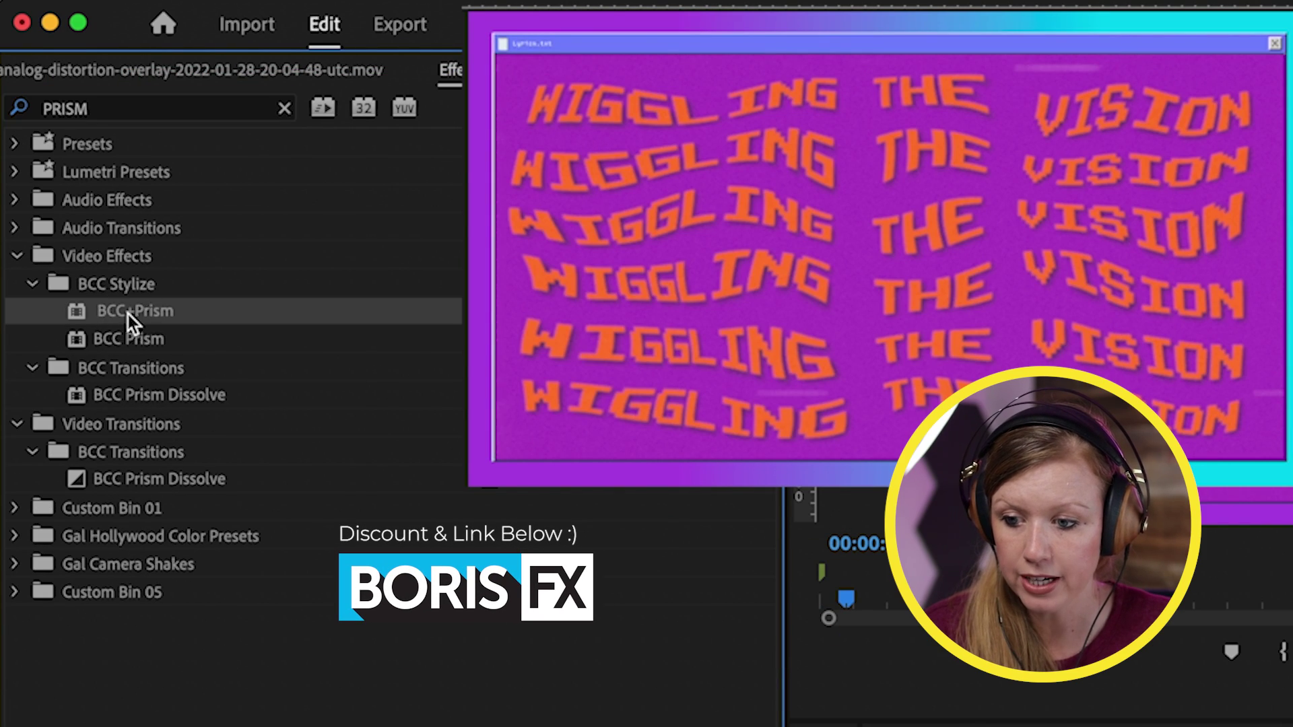
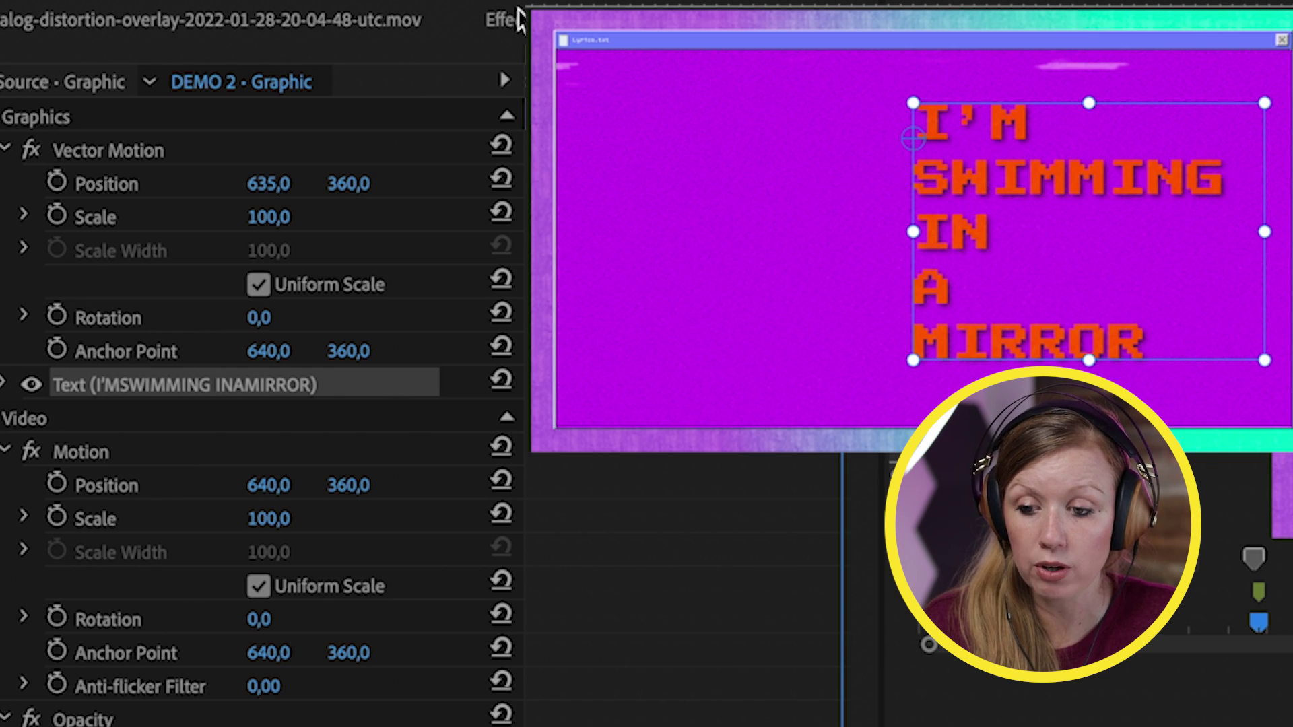
# Step: Find the Mirror distort effect and apply it to the "I'M SWIMMING IN A MIRROR" lyric clip
pyautogui.click(511, 19)
pyautogui.click(180, 71)
pyautogui.write('mirror')
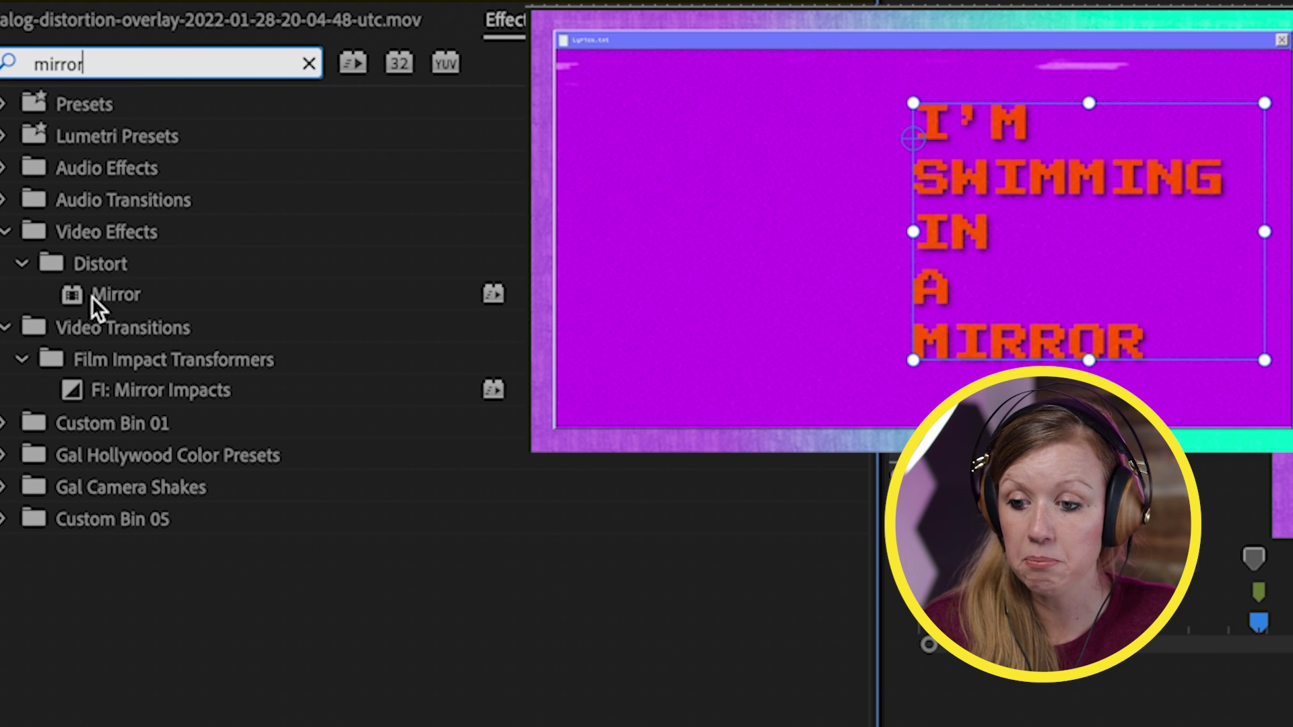
pyautogui.click(101, 295)
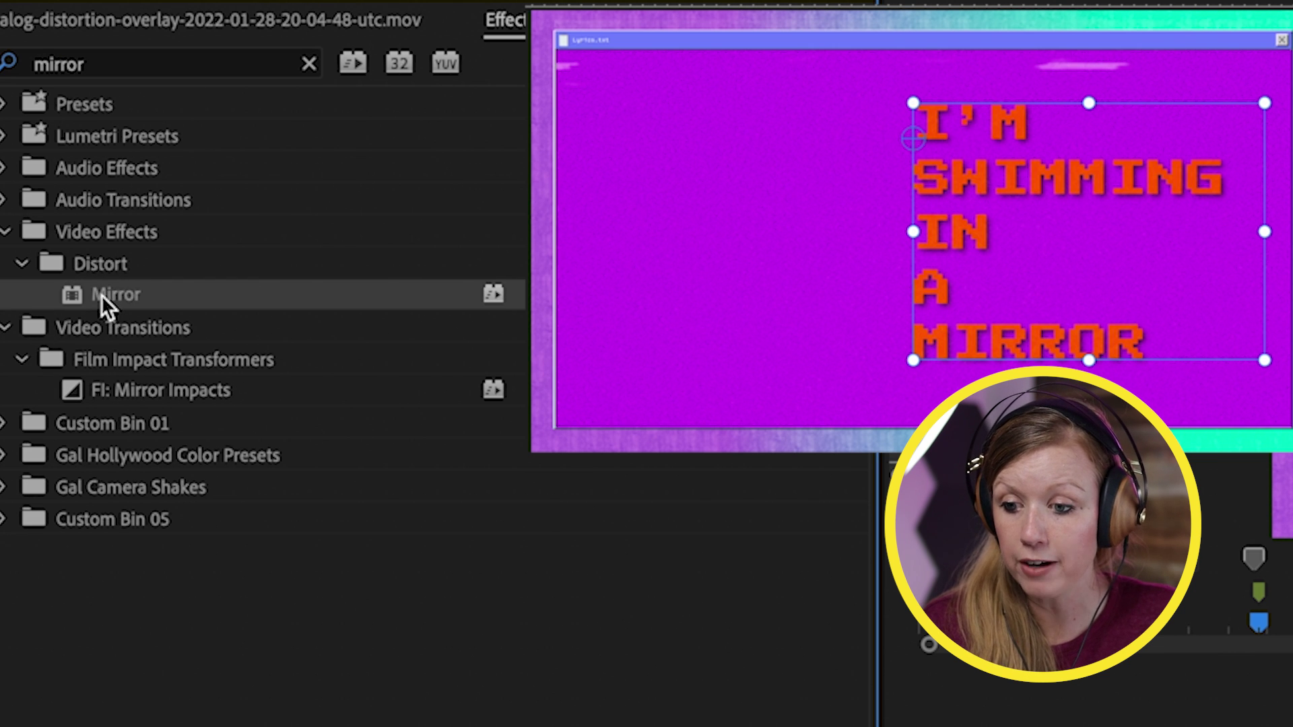
pyautogui.moveTo(115, 286); pyautogui.dragTo(815, 508)
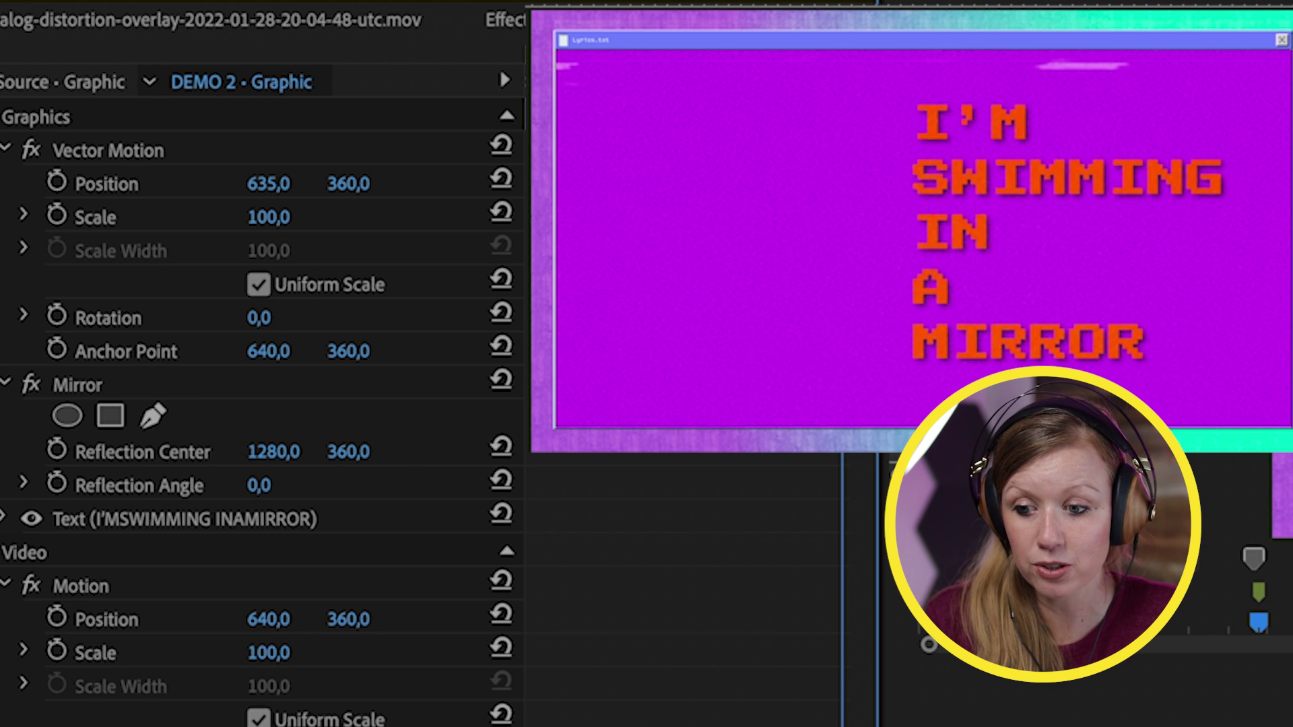
# Step: Set the Mirror effect's Reflection Angle to 180° on the lyric clip
pyautogui.click(86, 389)
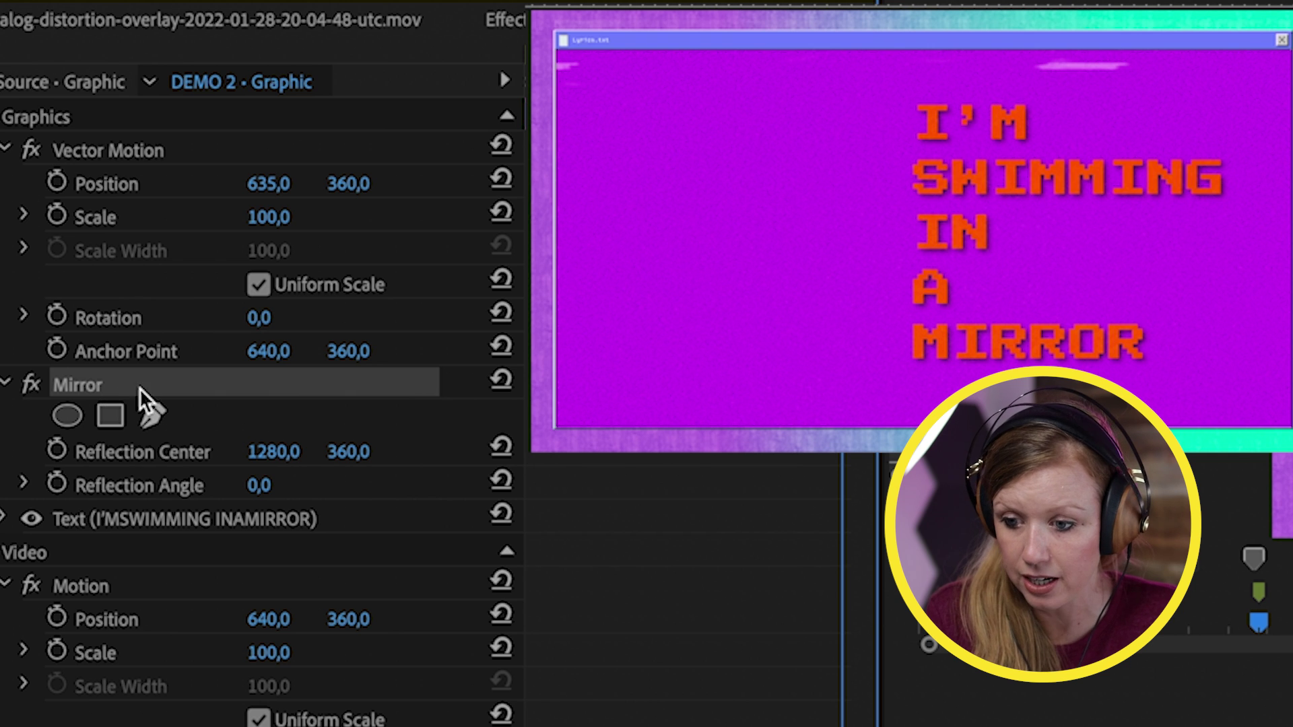
pyautogui.click(259, 486)
pyautogui.write('1')
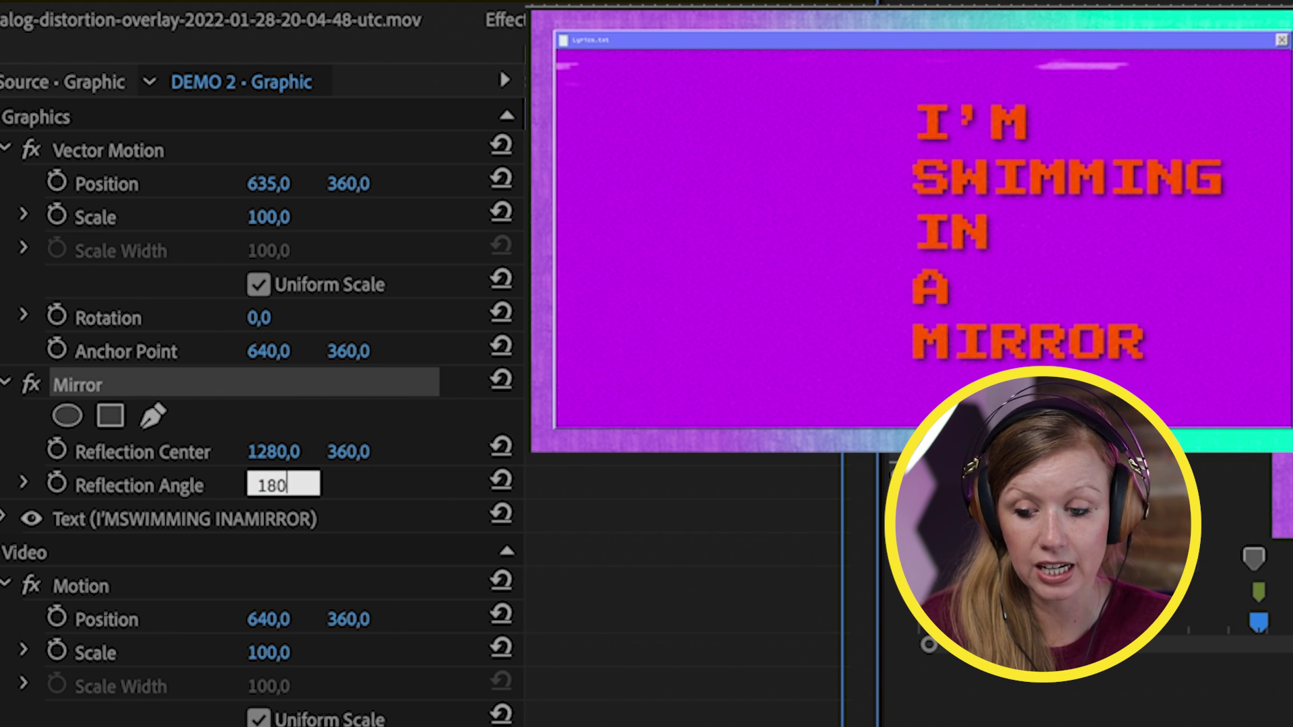
pyautogui.write('80')
pyautogui.press('Return')
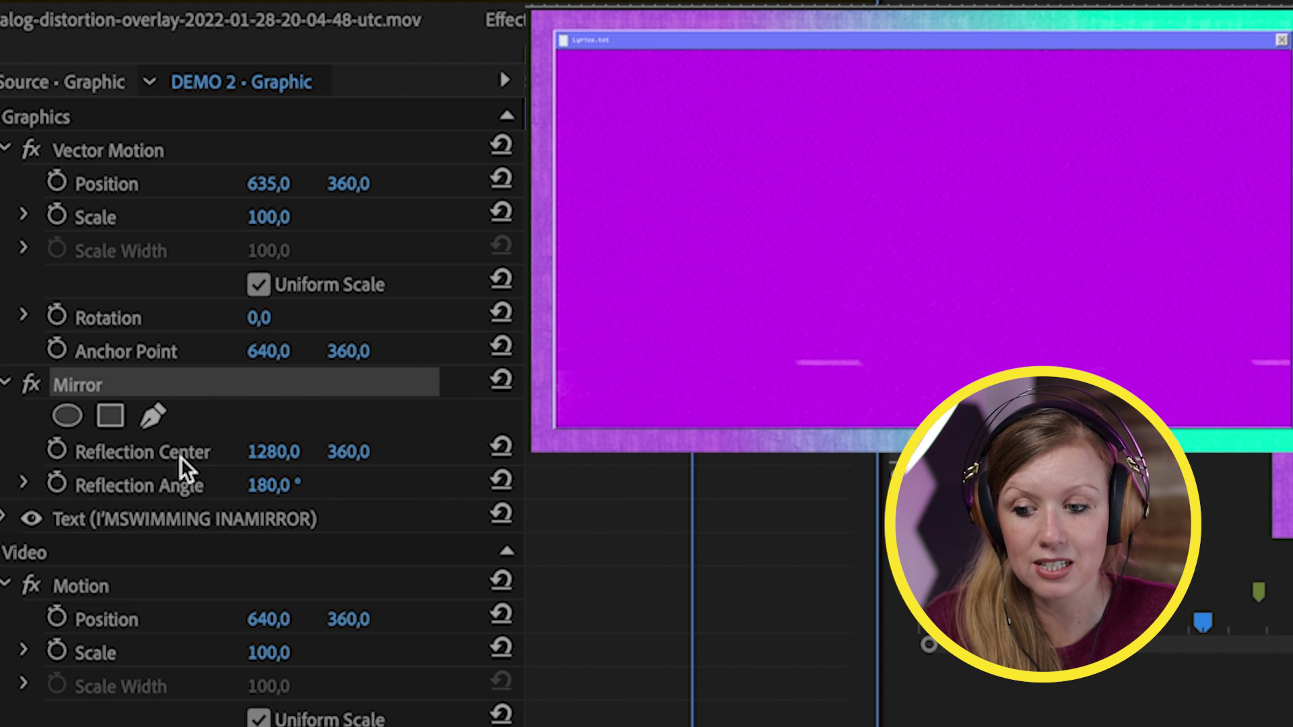
# Step: Set the Mirror effect's horizontal Reflection Center to 598 and the clip's Vector Motion horizontal position to 637
pyautogui.click(282, 465)
pyautogui.press('Return')
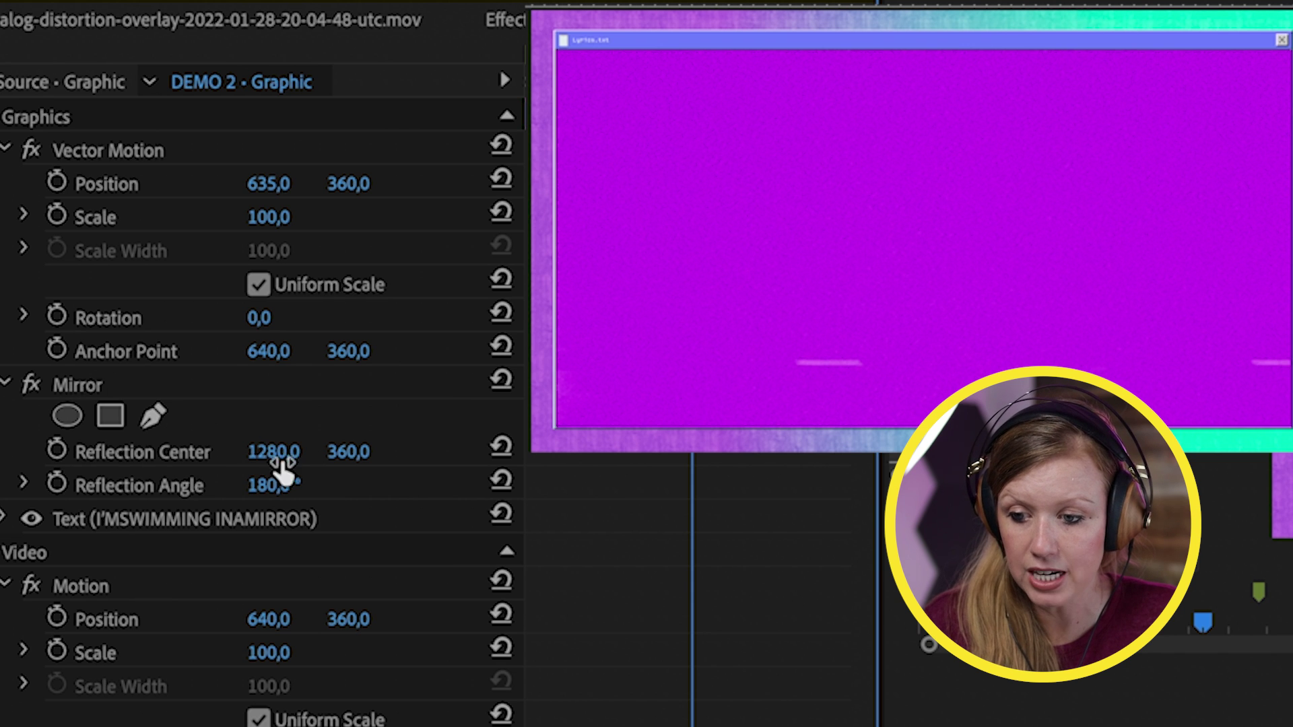
pyautogui.moveTo(268, 451); pyautogui.dragTo(44, 451)
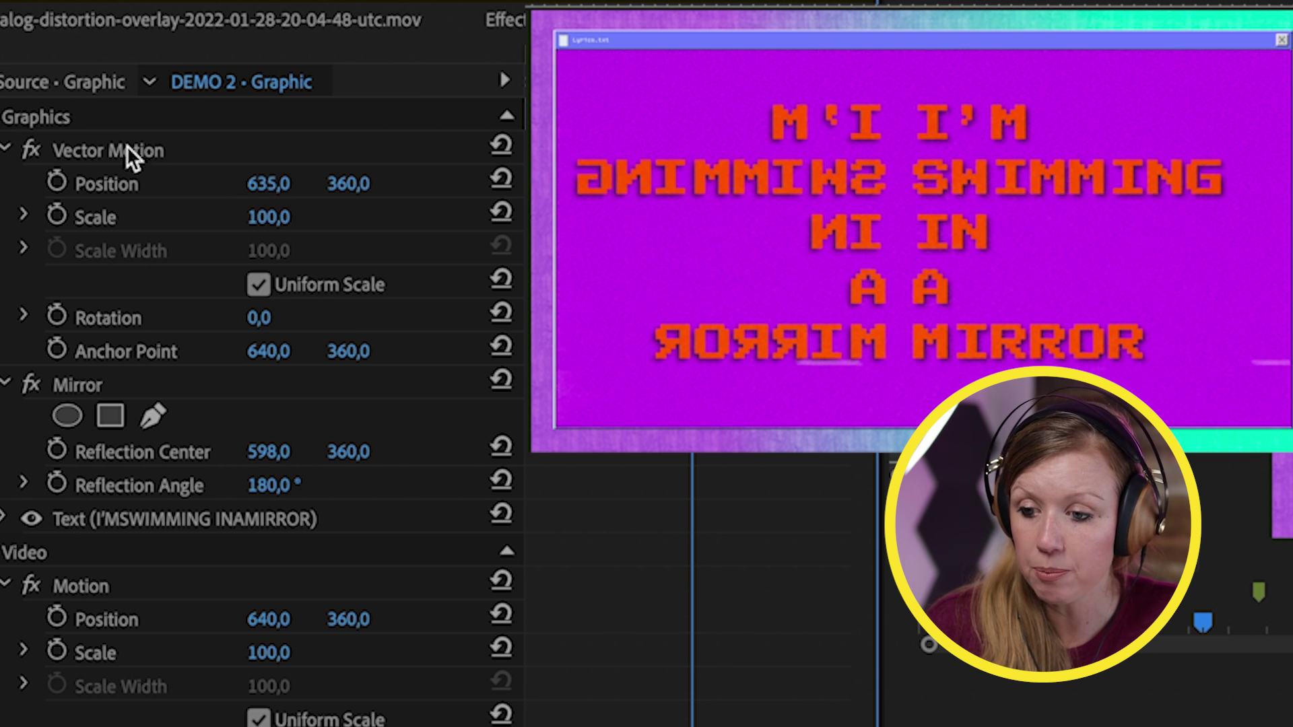
pyautogui.moveTo(268, 183)
pyautogui.mouseDown()
pyautogui.moveTo(255, 183)
pyautogui.moveTo(269, 183)
pyautogui.mouseUp()
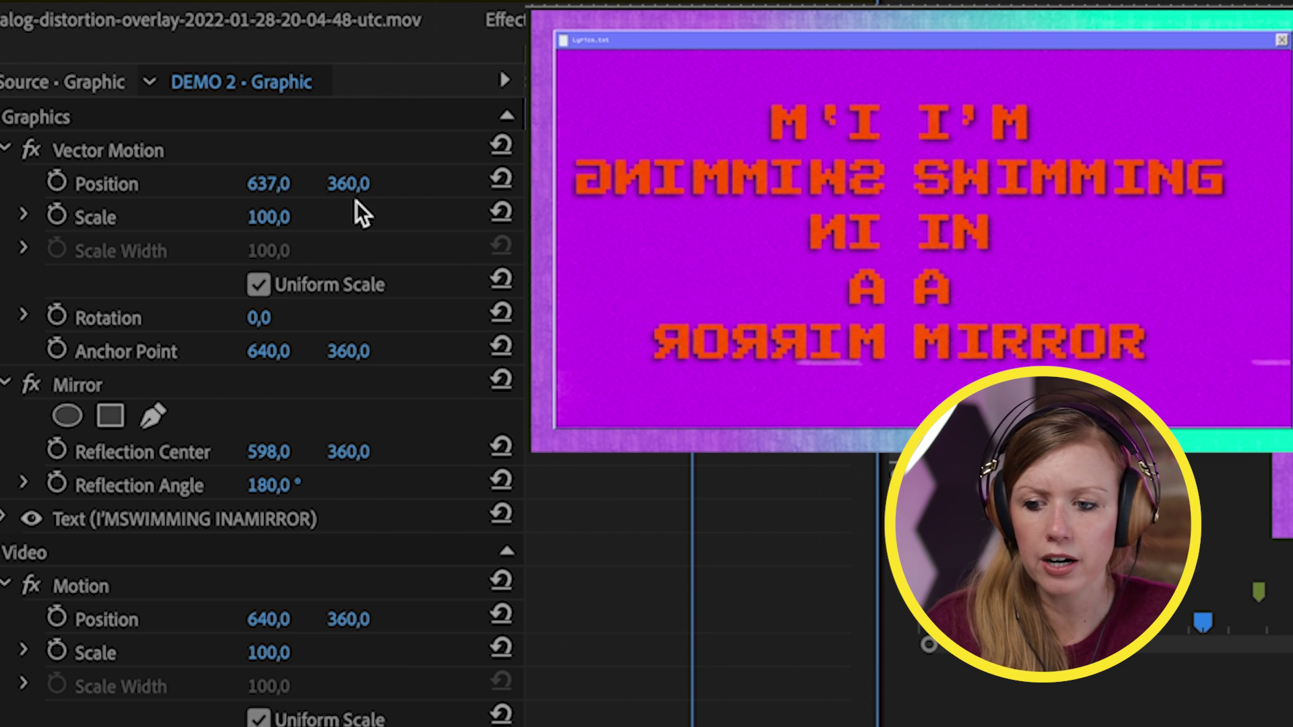
# Step: Apply the Transform effect to the mirrored lyric clip on V3 and adjust its horizontal Position
pyautogui.click(505, 19)
pyautogui.click(219, 60)
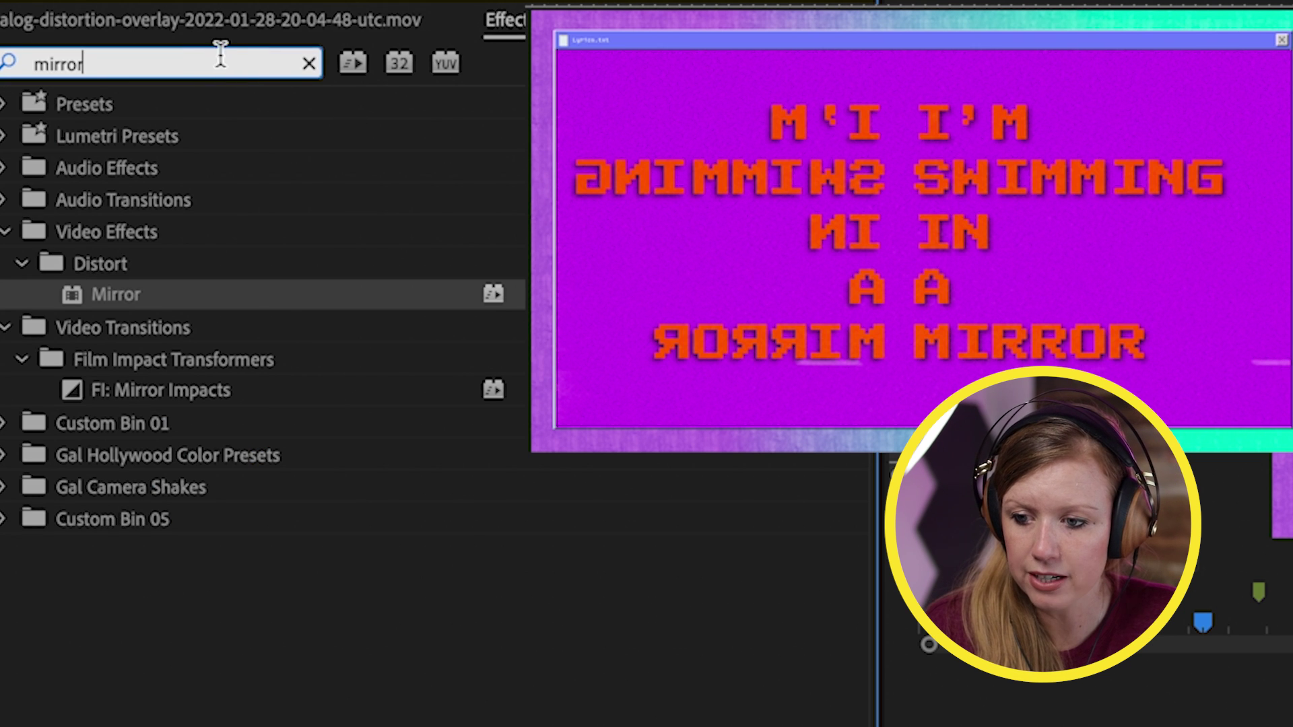
pyautogui.write('transfo')
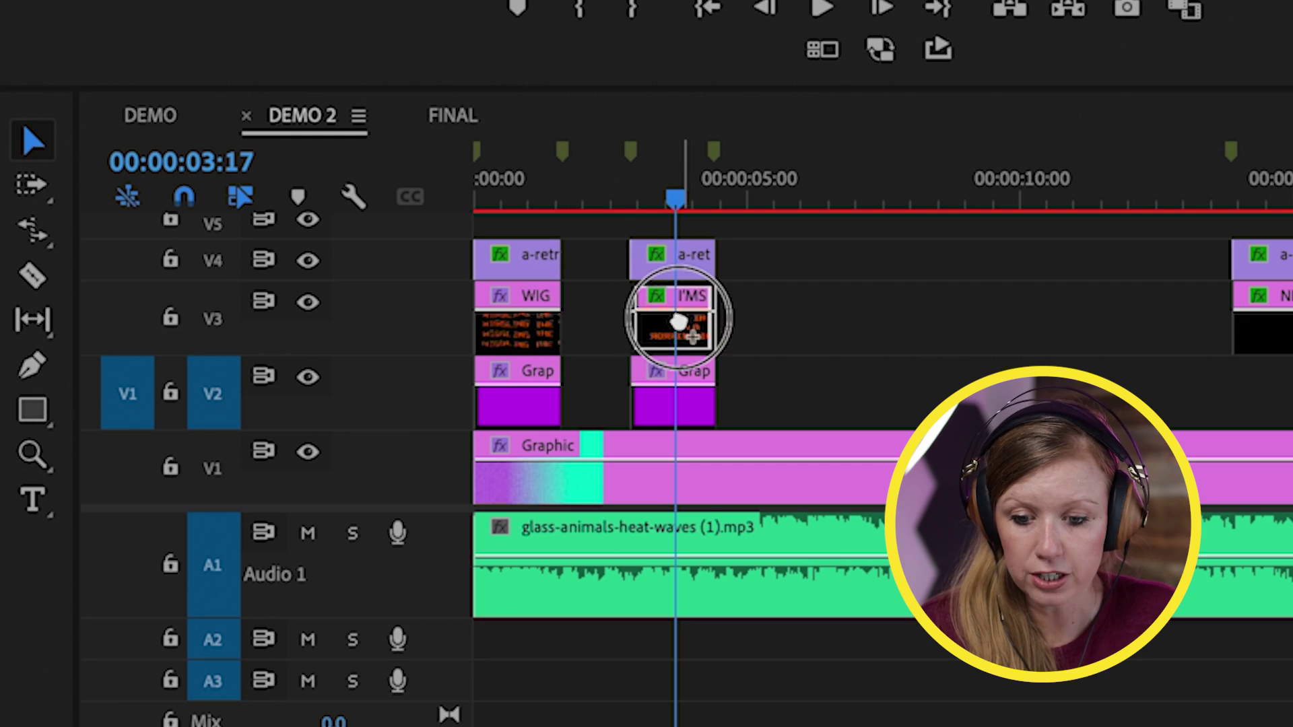
pyautogui.moveTo(678, 323); pyautogui.dragTo(677, 325)
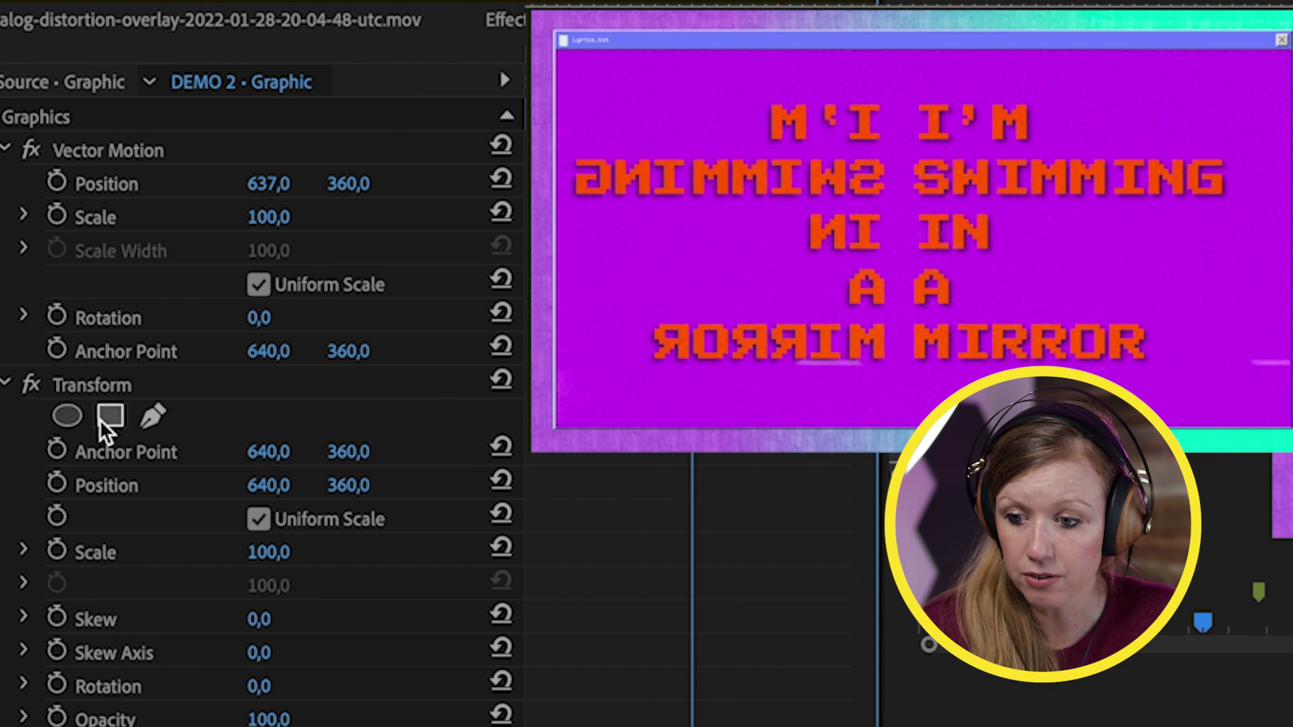
pyautogui.click(104, 383)
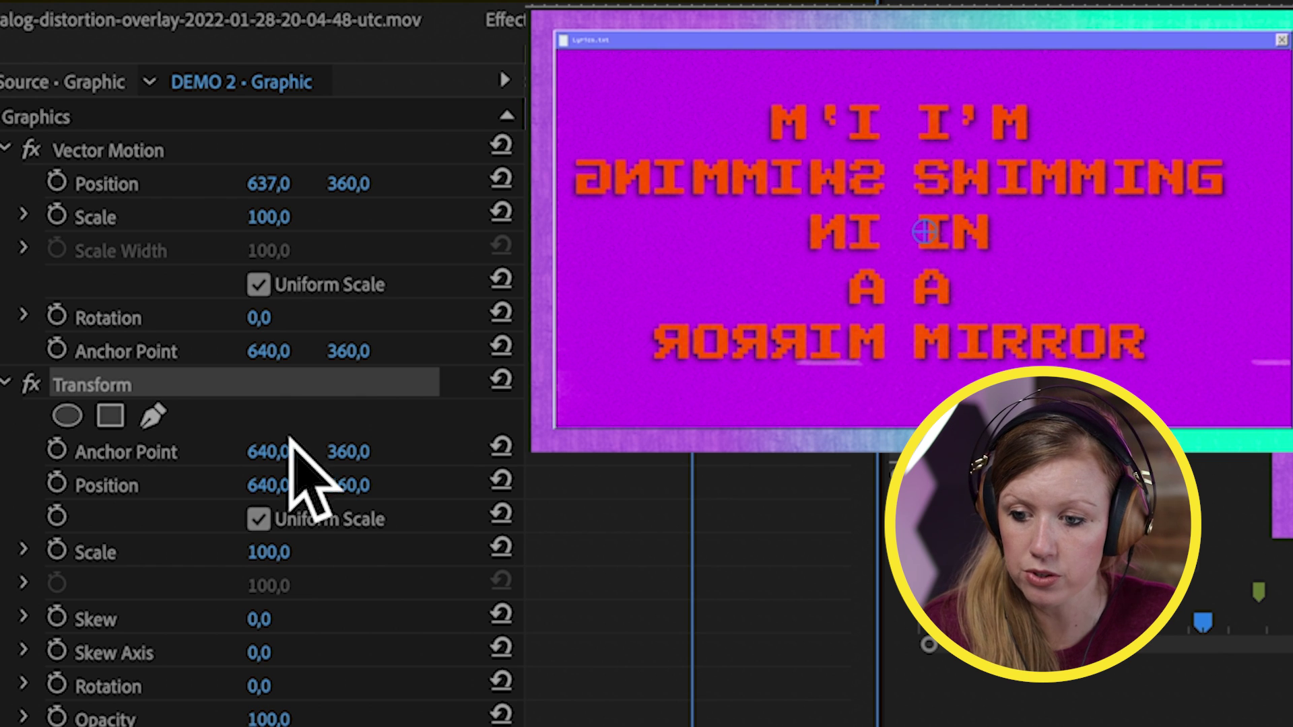
pyautogui.moveTo(268, 485); pyautogui.dragTo(297, 485)
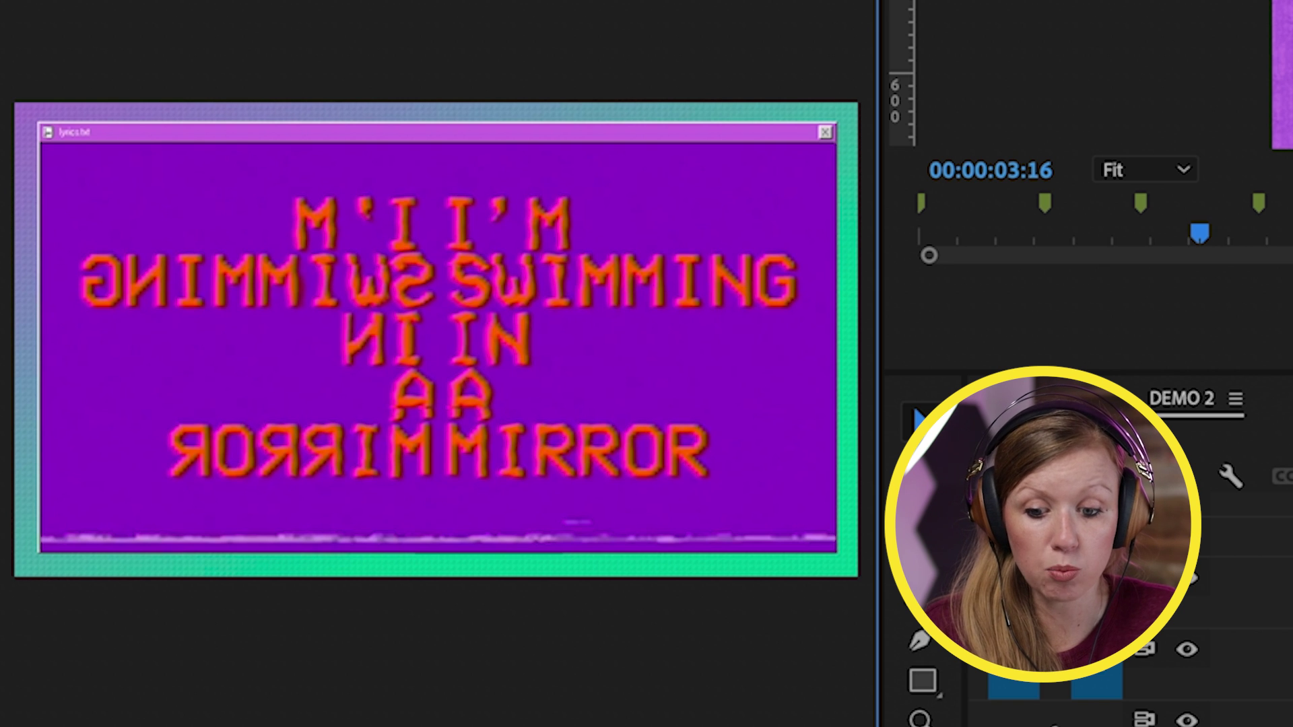
# Step: Add a 4-point polygon opacity mask to the lyric clip and stretch it into a full-width strip around the first line, "I'M"
pyautogui.scroll(-1, 1111, 639)
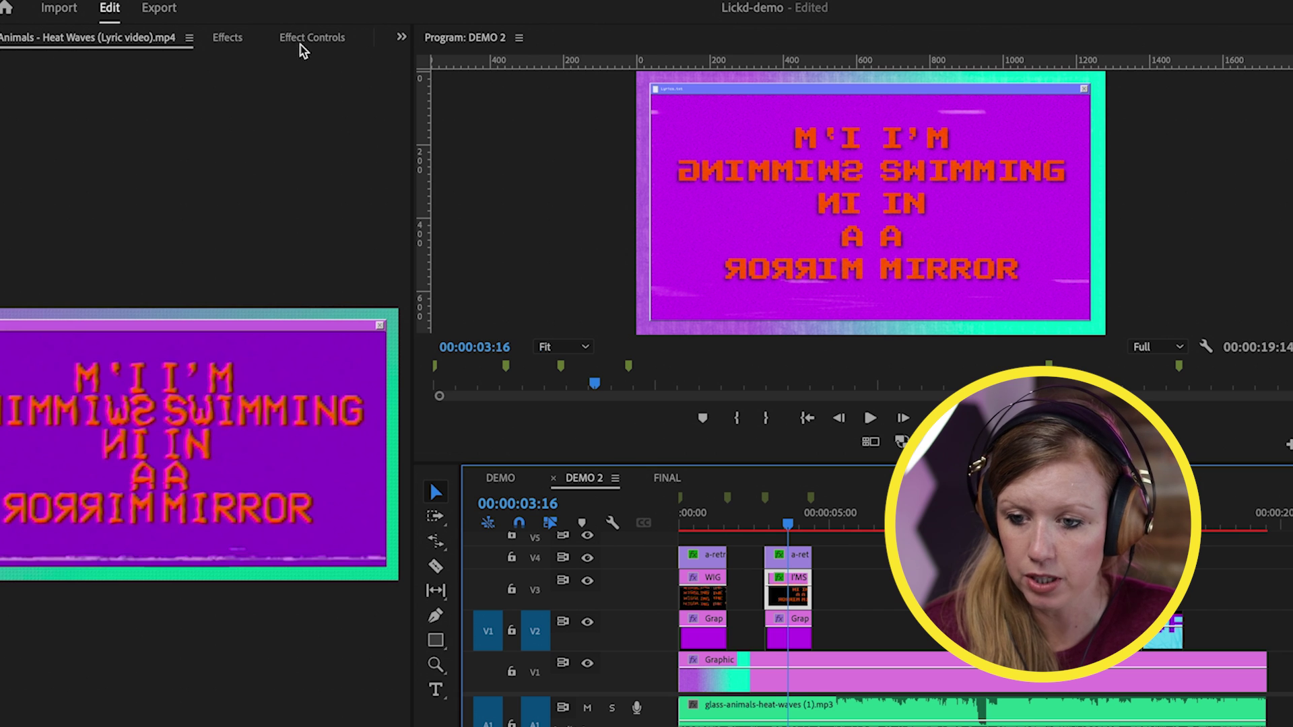
pyautogui.click(308, 42)
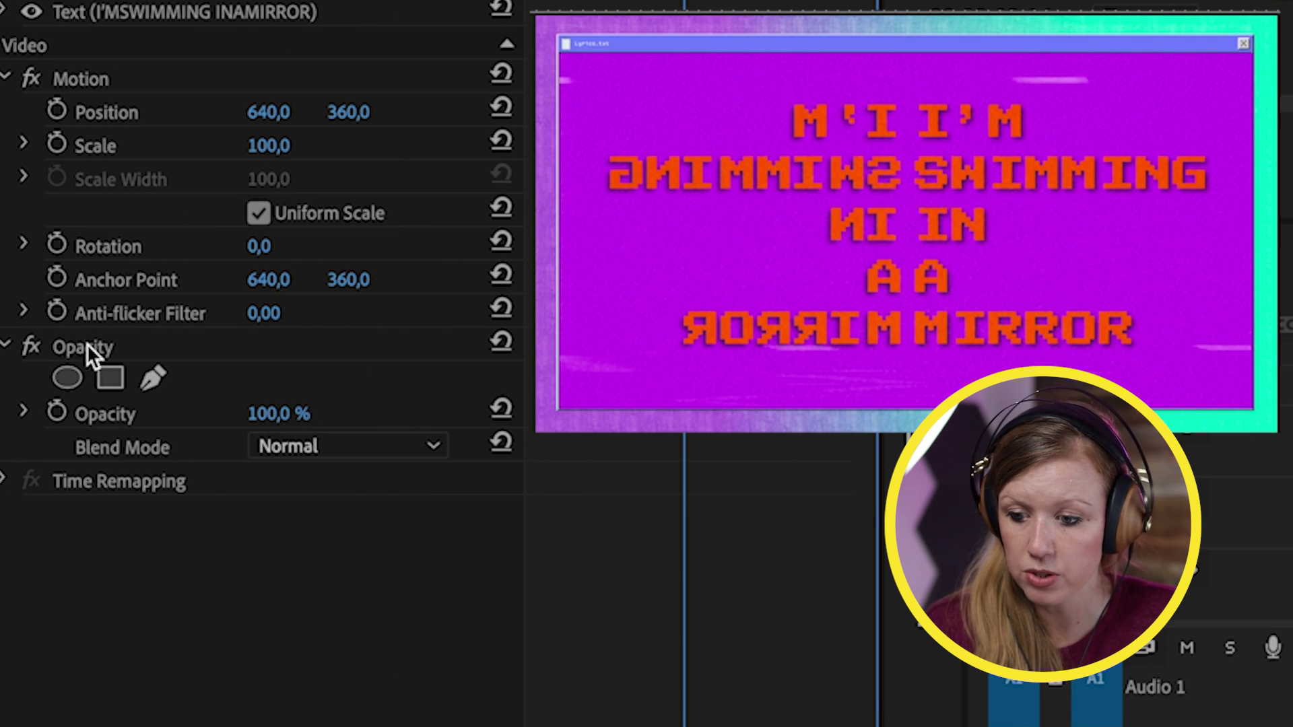
pyautogui.click(152, 348)
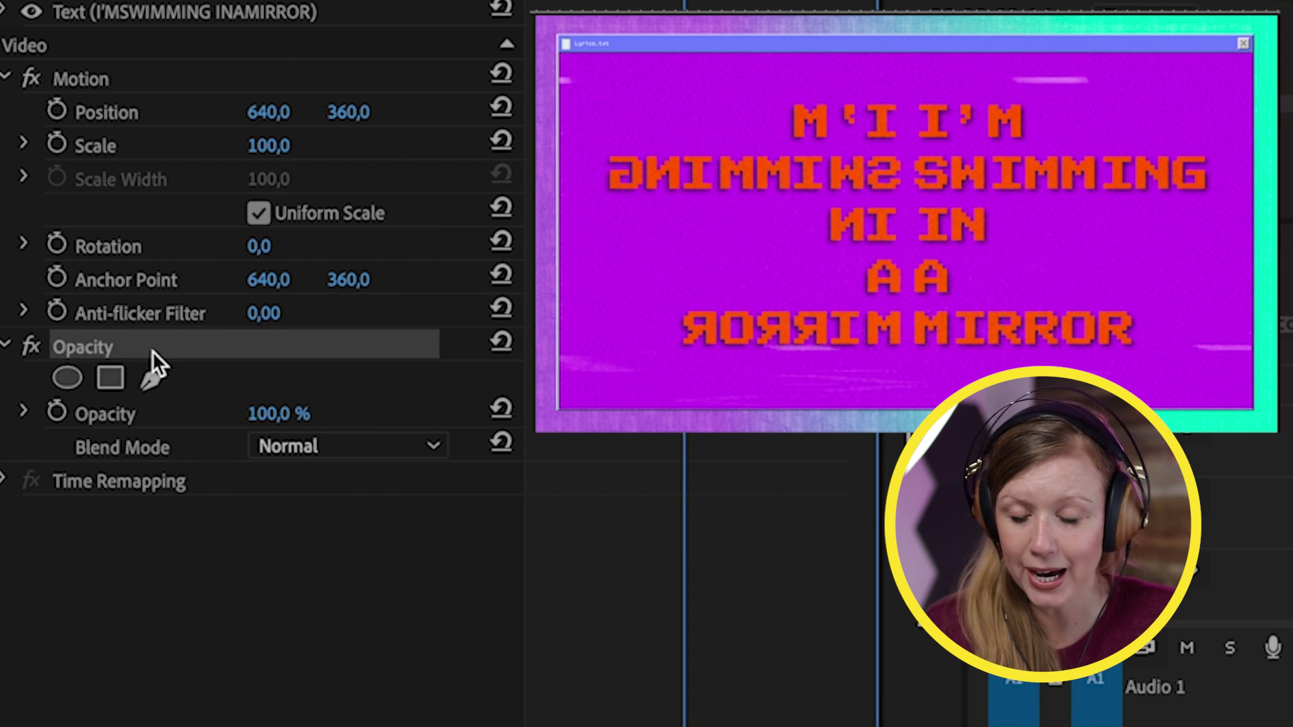
pyautogui.click(107, 382)
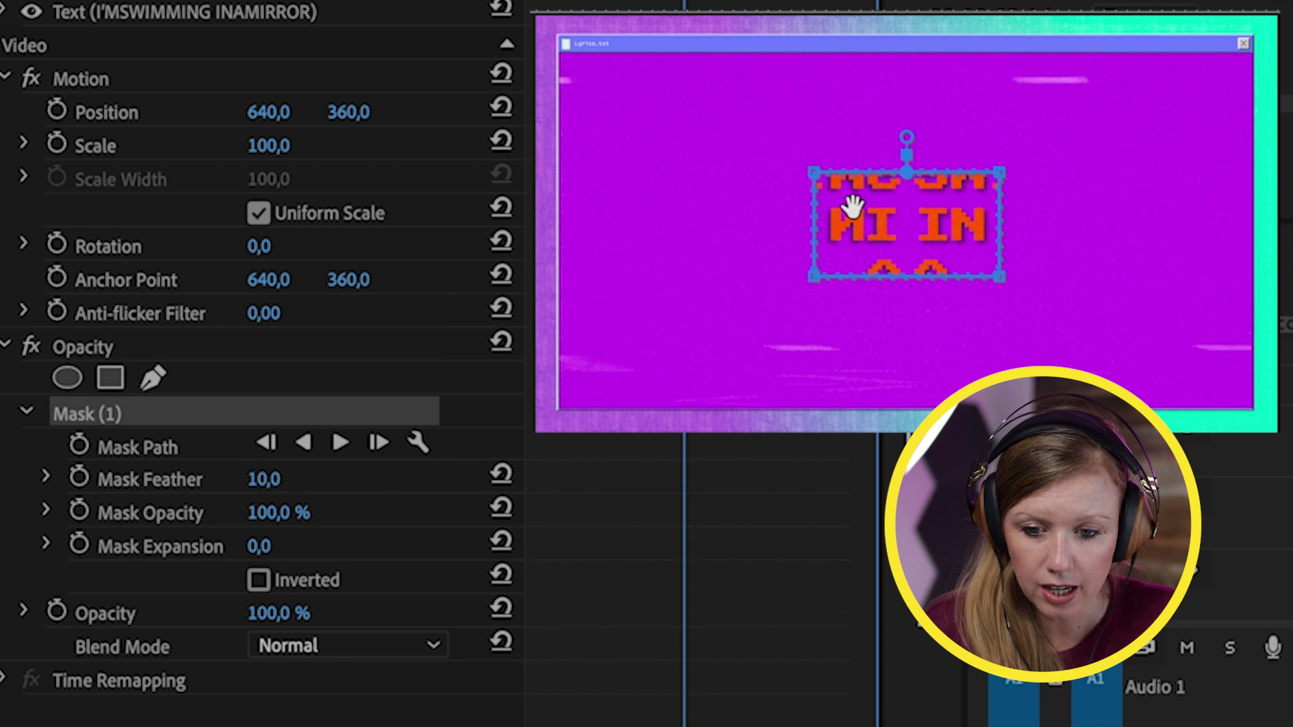
pyautogui.moveTo(895, 211); pyautogui.dragTo(626, 75)
pyautogui.moveTo(739, 150); pyautogui.dragTo(1274, 155)
pyautogui.moveTo(739, 39); pyautogui.dragTo(1275, 39)
pyautogui.moveTo(549, 143); pyautogui.dragTo(535, 154)
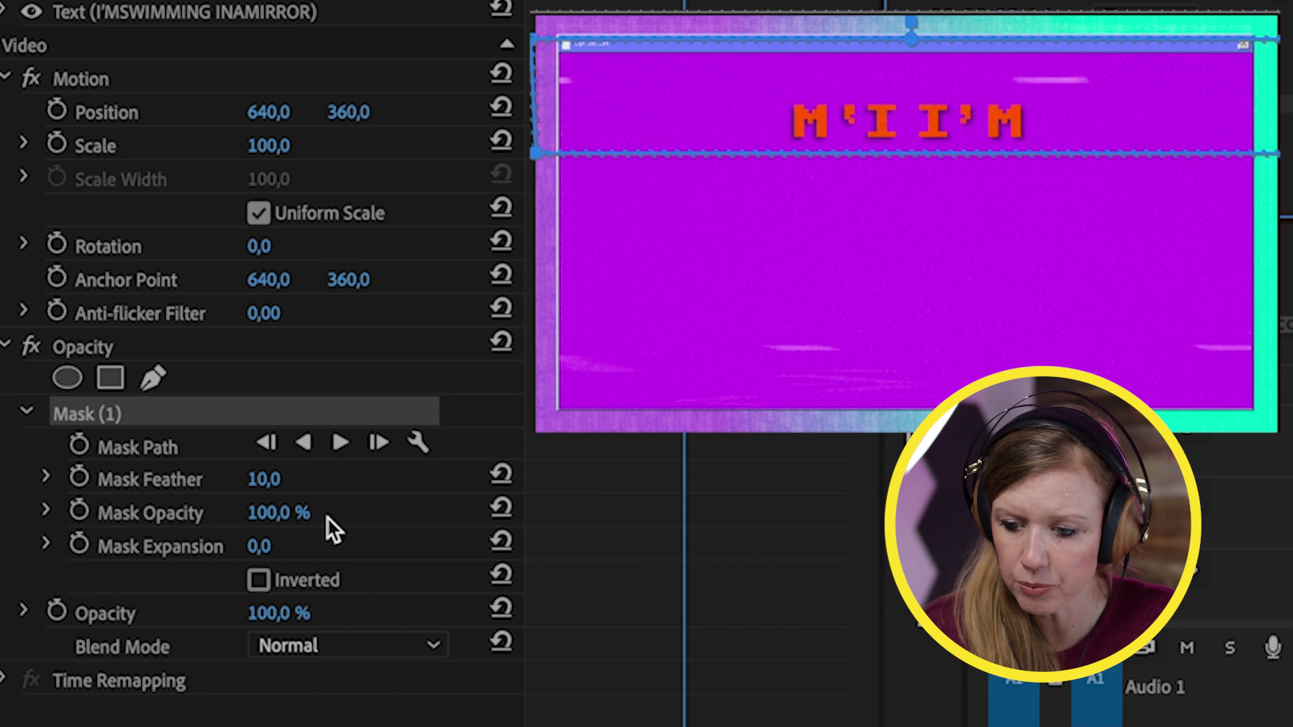
# Step: Enable Mask Path keyframing on the lyric clip with the mask revealing the first line
pyautogui.click(272, 479)
pyautogui.scroll(2, 527, 522)
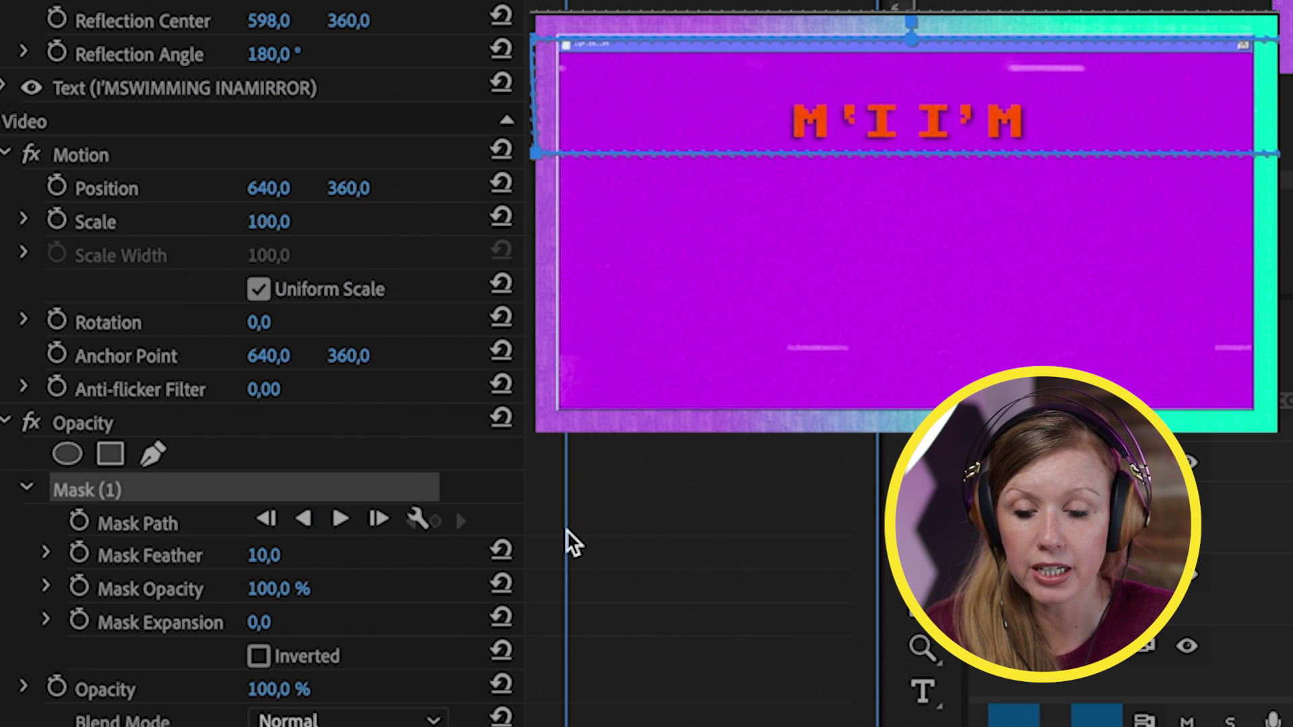
pyautogui.click(78, 523)
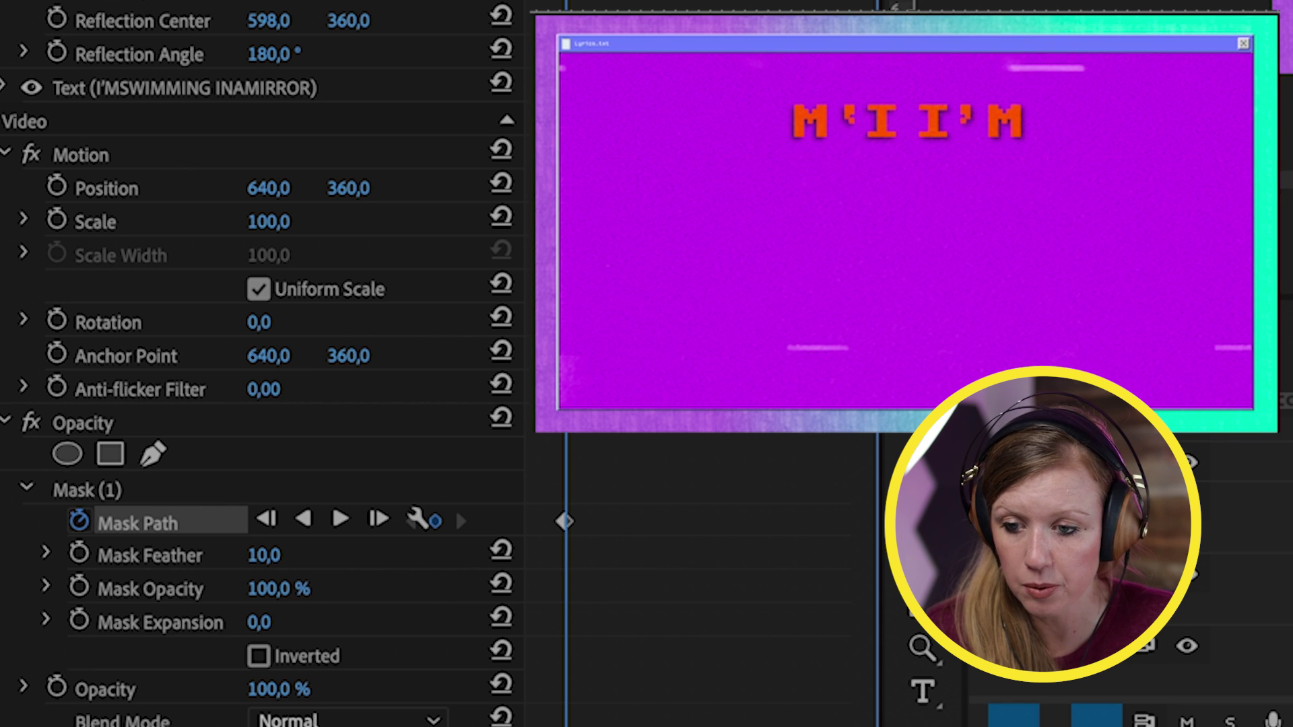
# Step: Go a few frames before the Mask Path keyframe, move the mask up above the first line to hide it, and play the reveal
pyautogui.press('Left')
pyautogui.press('Left')
pyautogui.press('Left')
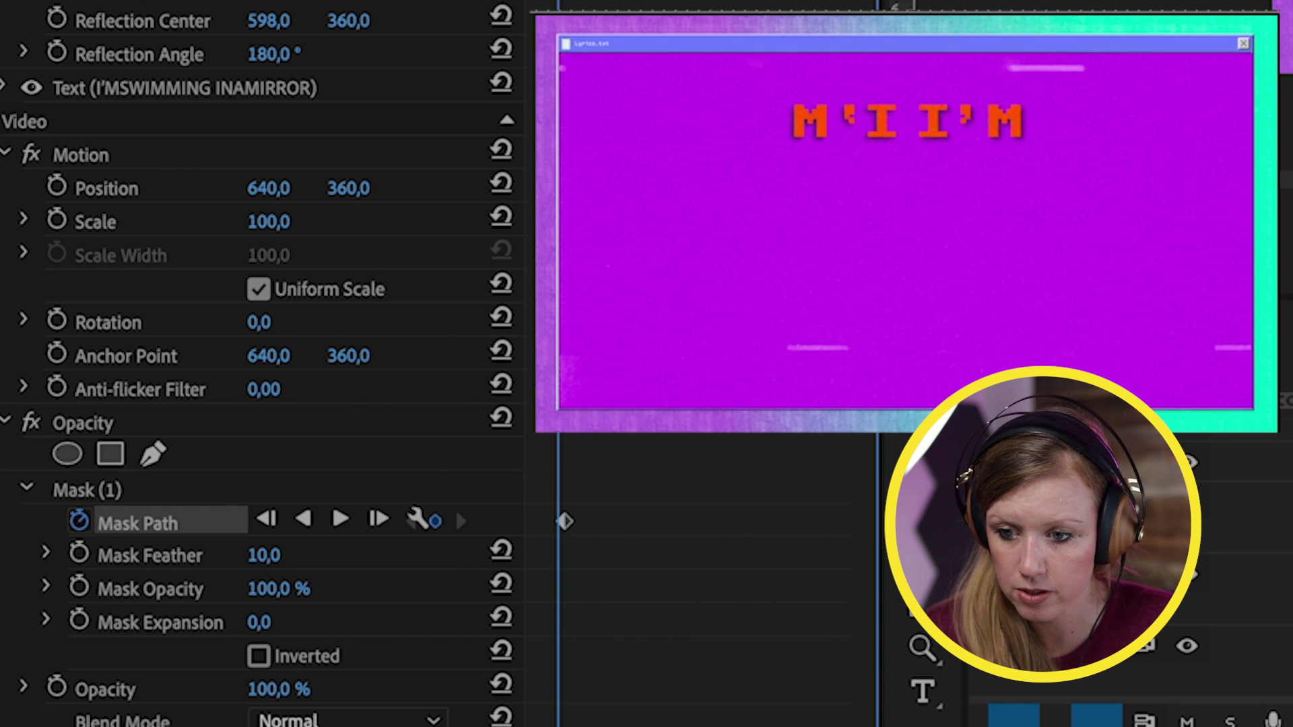
pyautogui.click(74, 498)
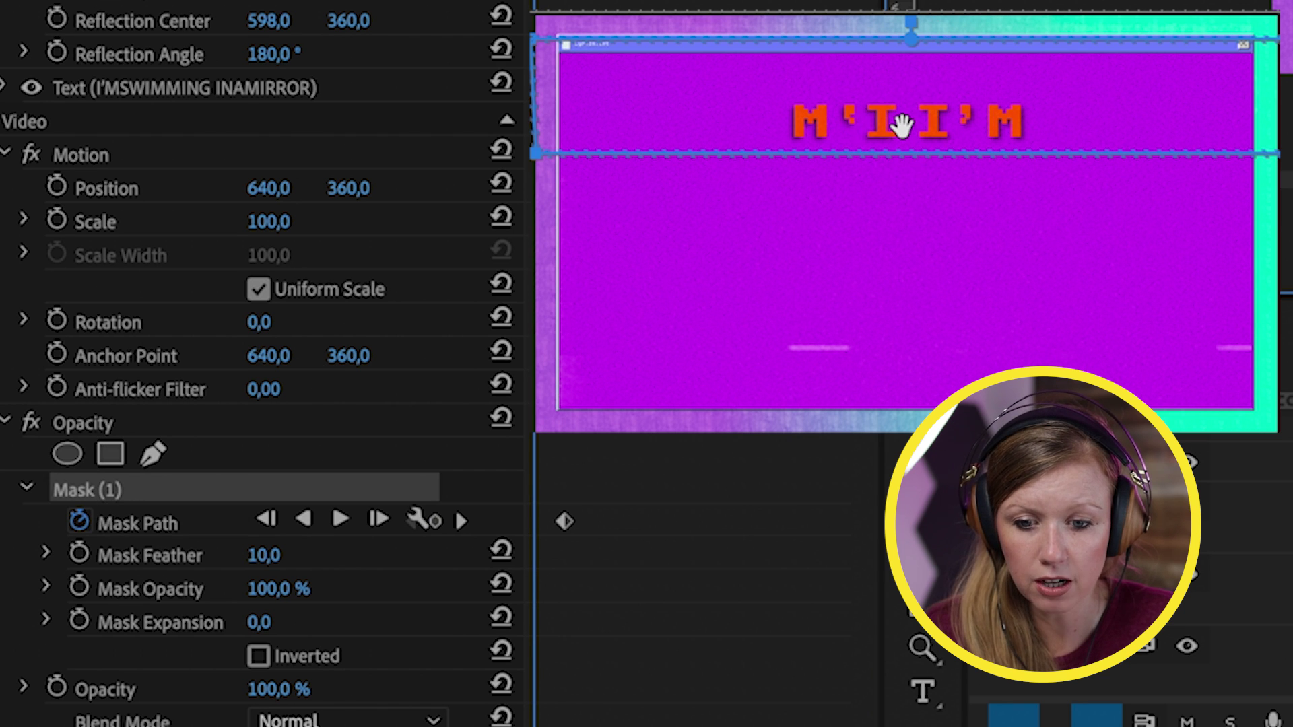
pyautogui.moveTo(902, 124); pyautogui.dragTo(902, 57)
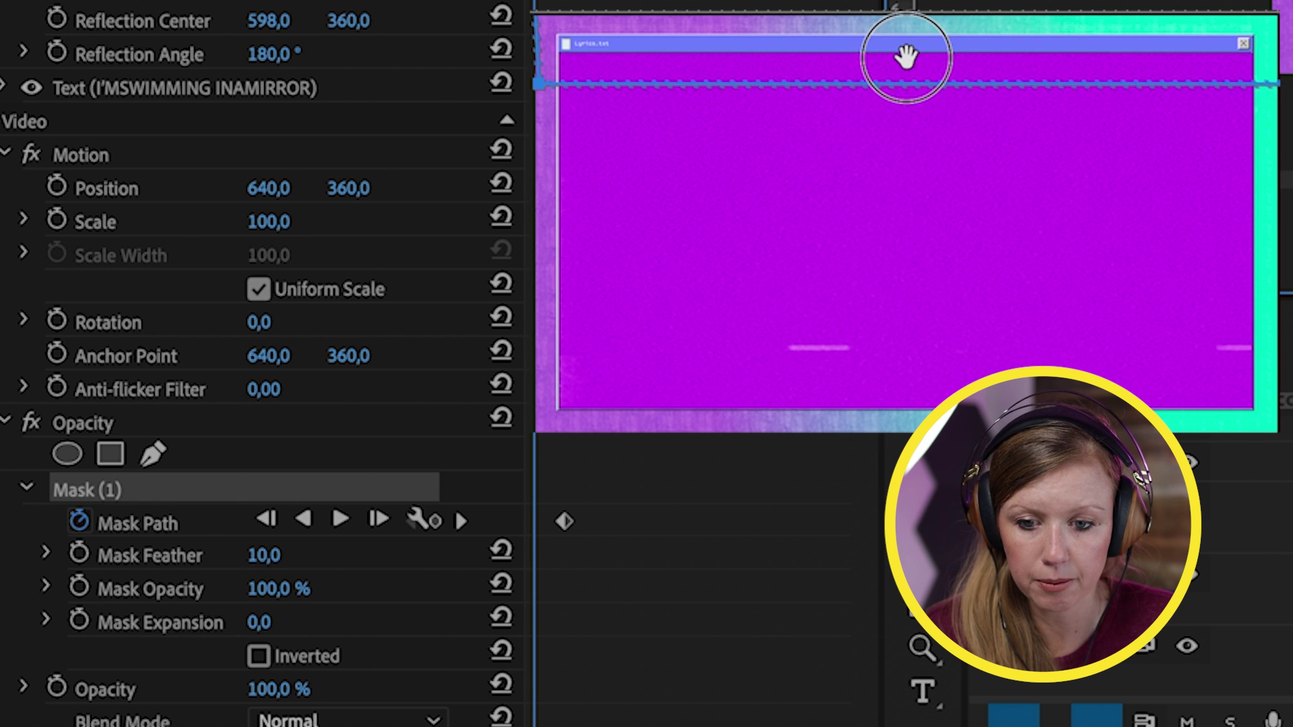
pyautogui.press('Right')
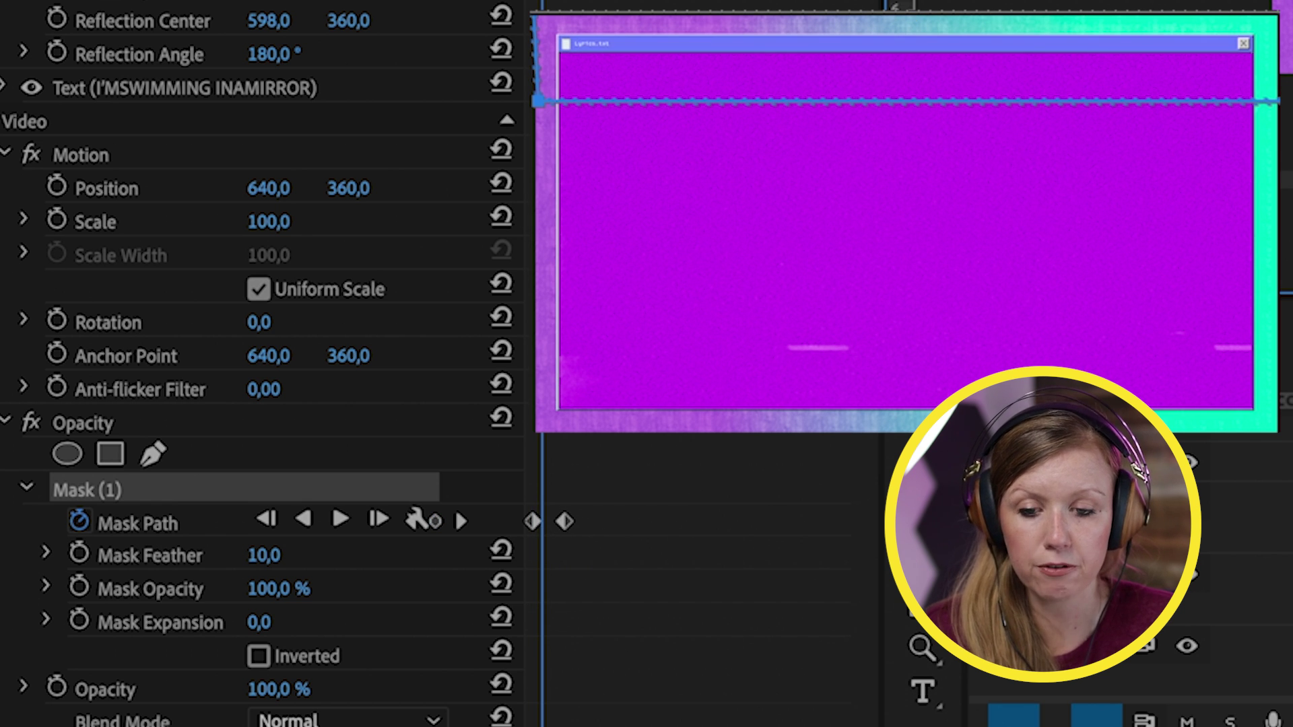
pyautogui.press('space')
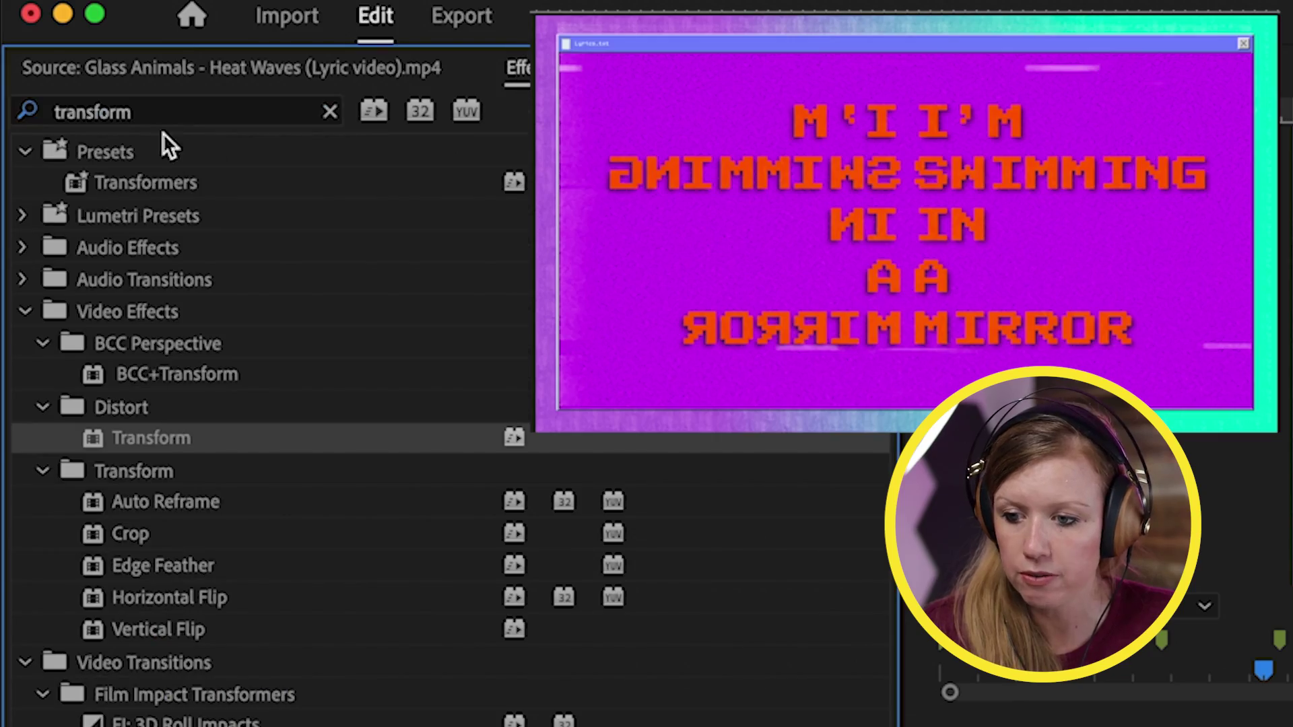
# Step: Find the Wave Warp distort effect and apply it to the mirrored lyric clip
pyautogui.click(149, 114)
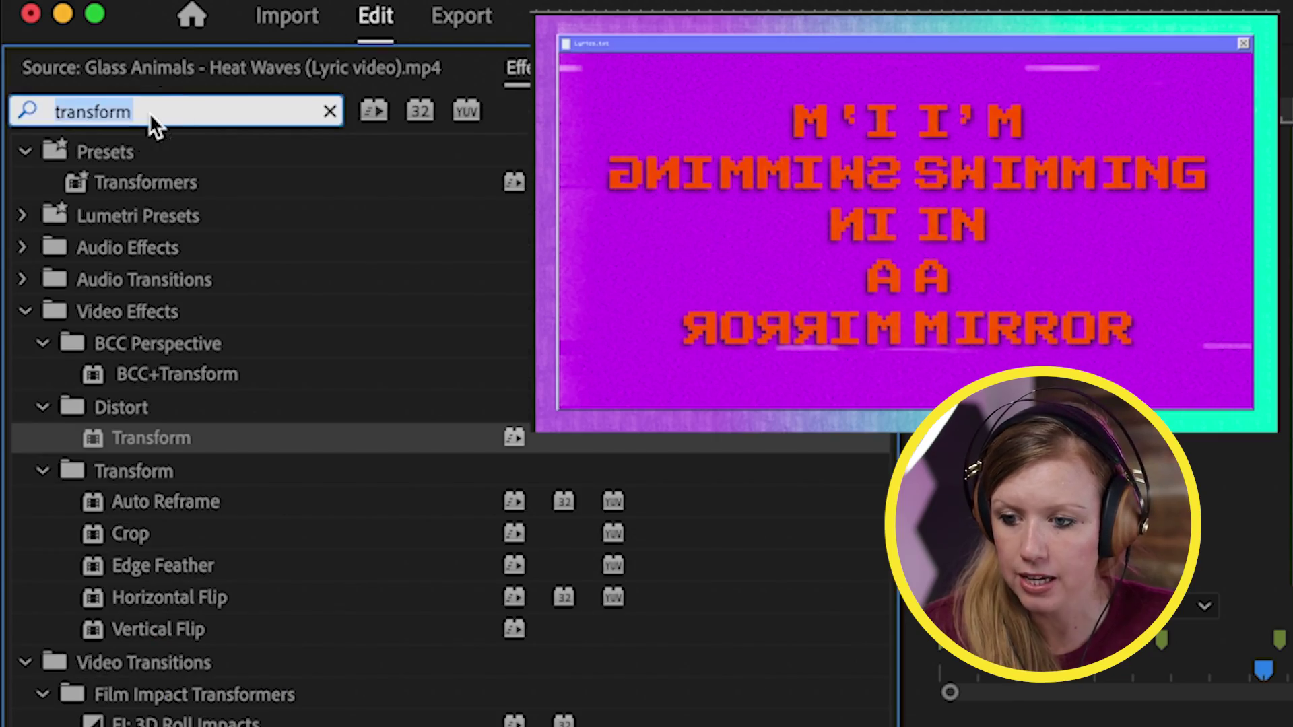
pyautogui.write('wave warp')
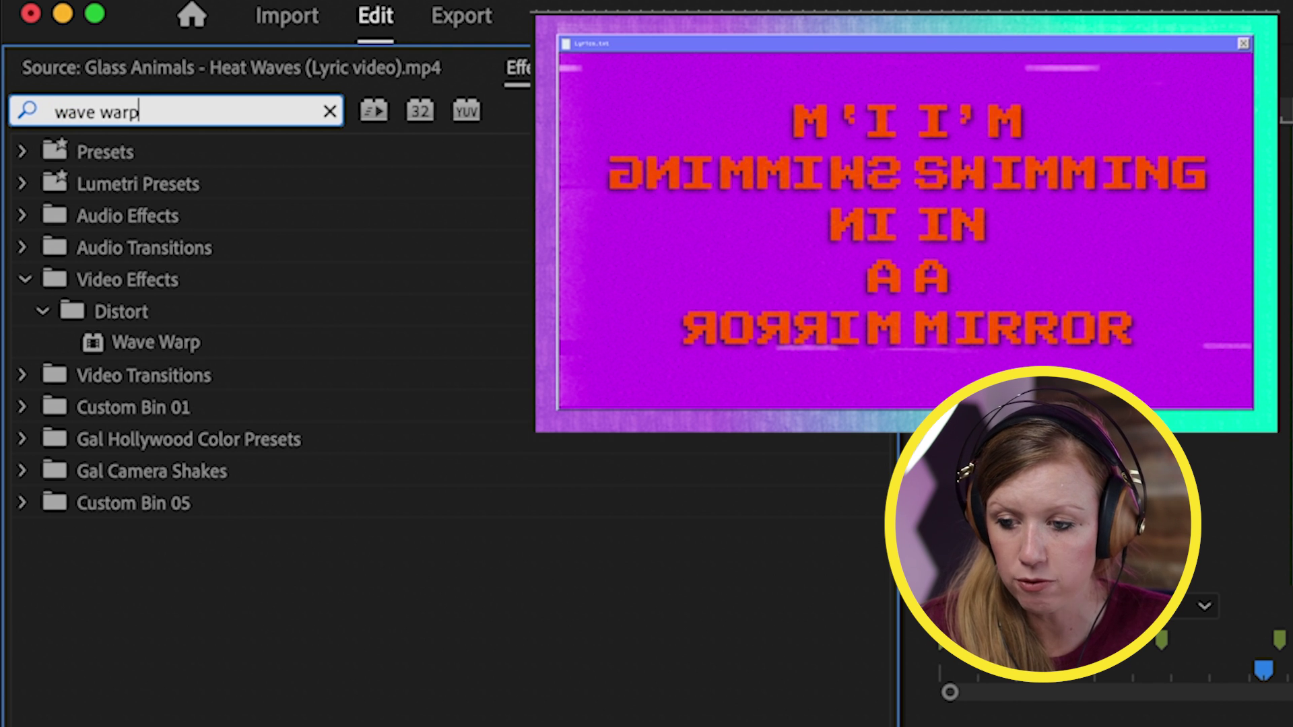
pyautogui.click(187, 345)
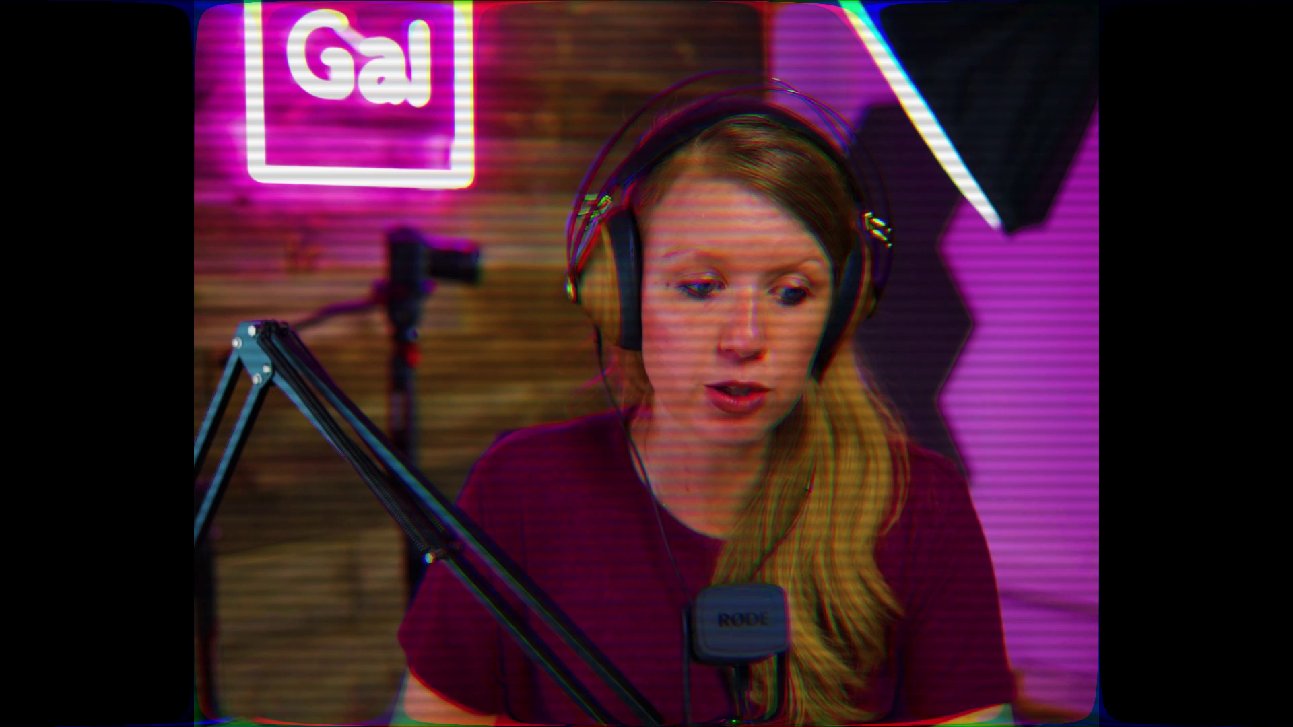
pyautogui.moveTo(172, 347)
pyautogui.mouseDown()
pyautogui.moveTo(407, 377)
pyautogui.moveTo(1010, 606)
pyautogui.mouseUp()
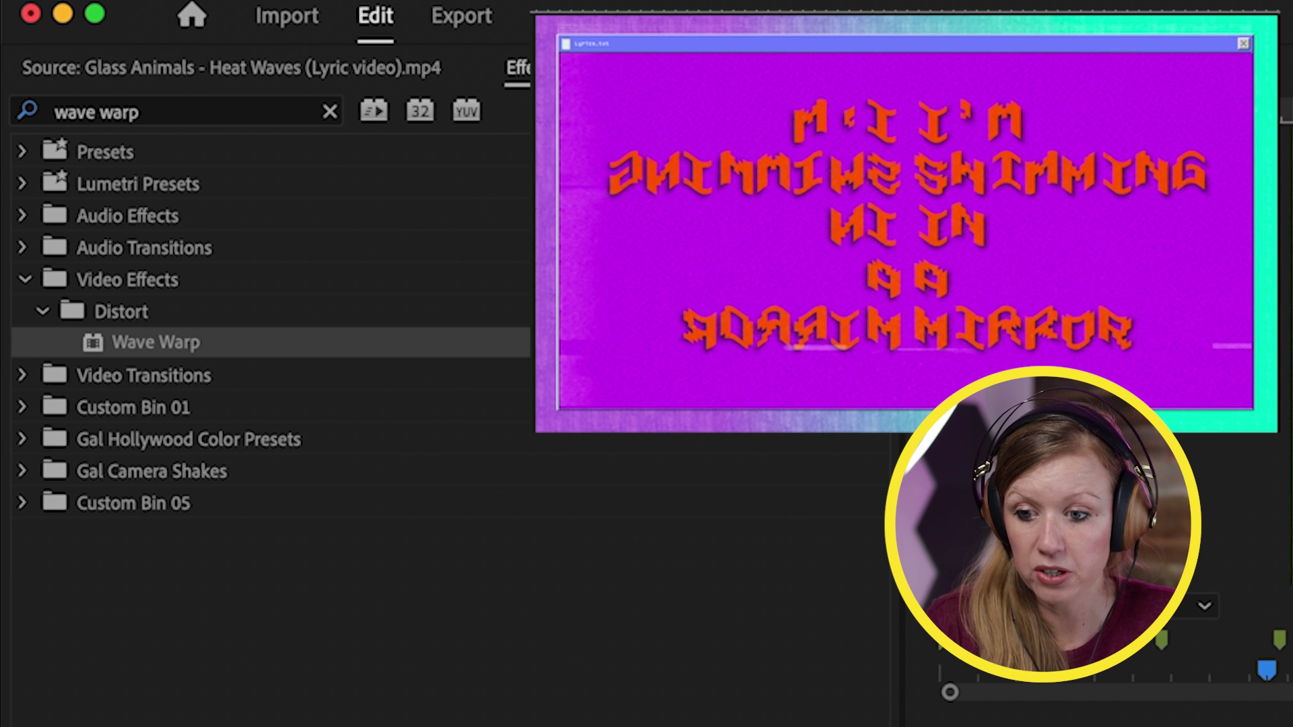
# Step: Set the Wave Warp on the mirrored lyric clip to a Wave Height of 5 and a Wave Width of 525
pyautogui.hotkey('shift', '5')
pyautogui.click(434, 439)
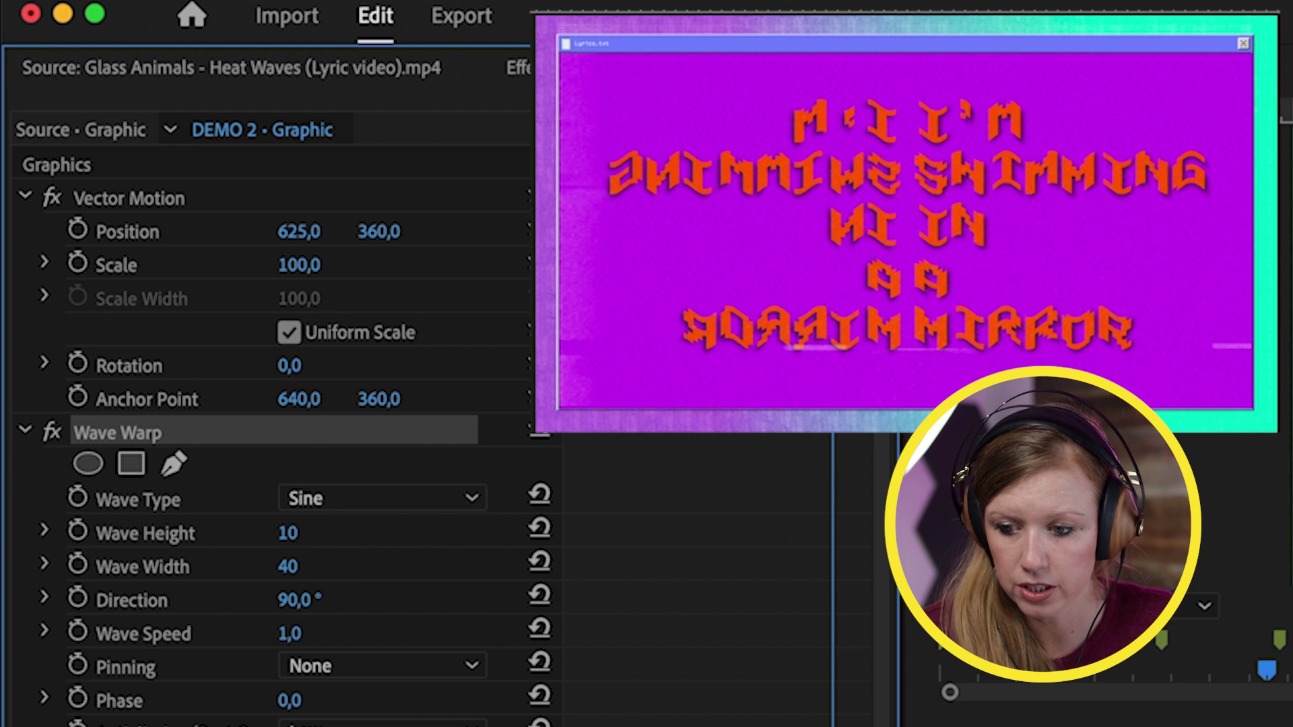
pyautogui.click(289, 534)
pyautogui.write('5')
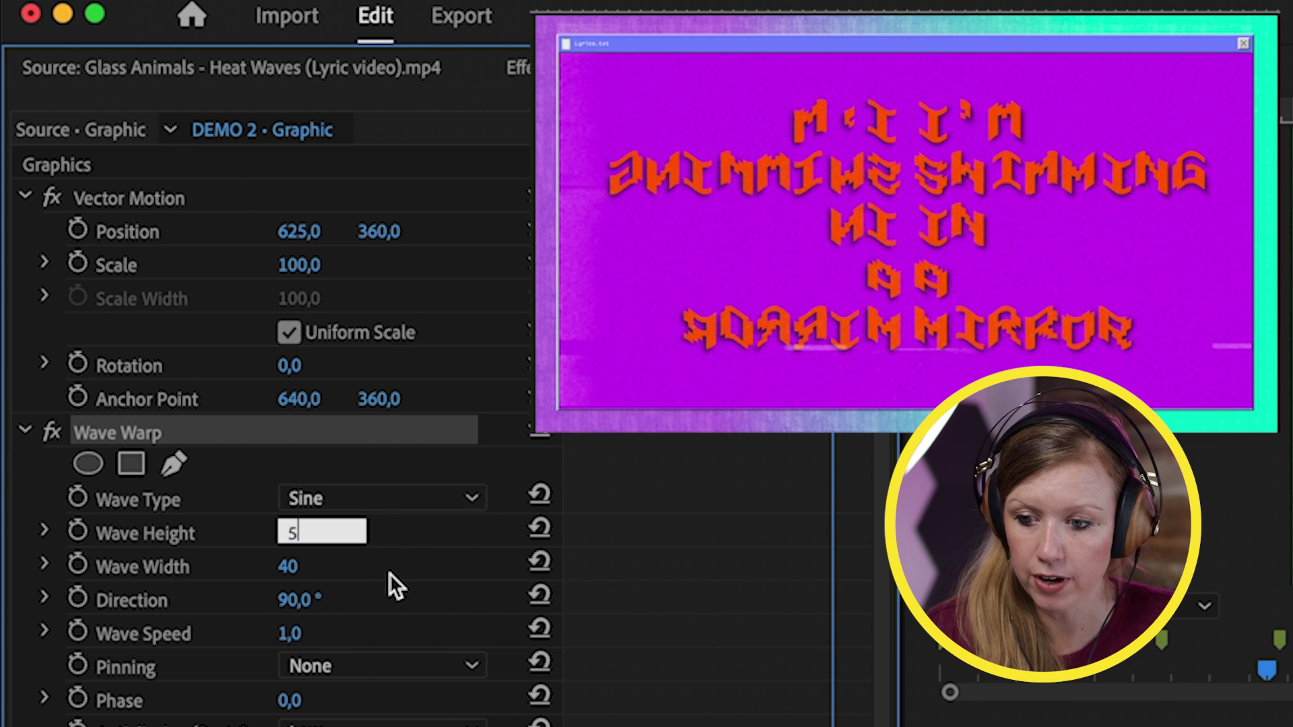
pyautogui.press('Return')
pyautogui.moveTo(292, 564); pyautogui.dragTo(285, 563)
pyautogui.write('525')
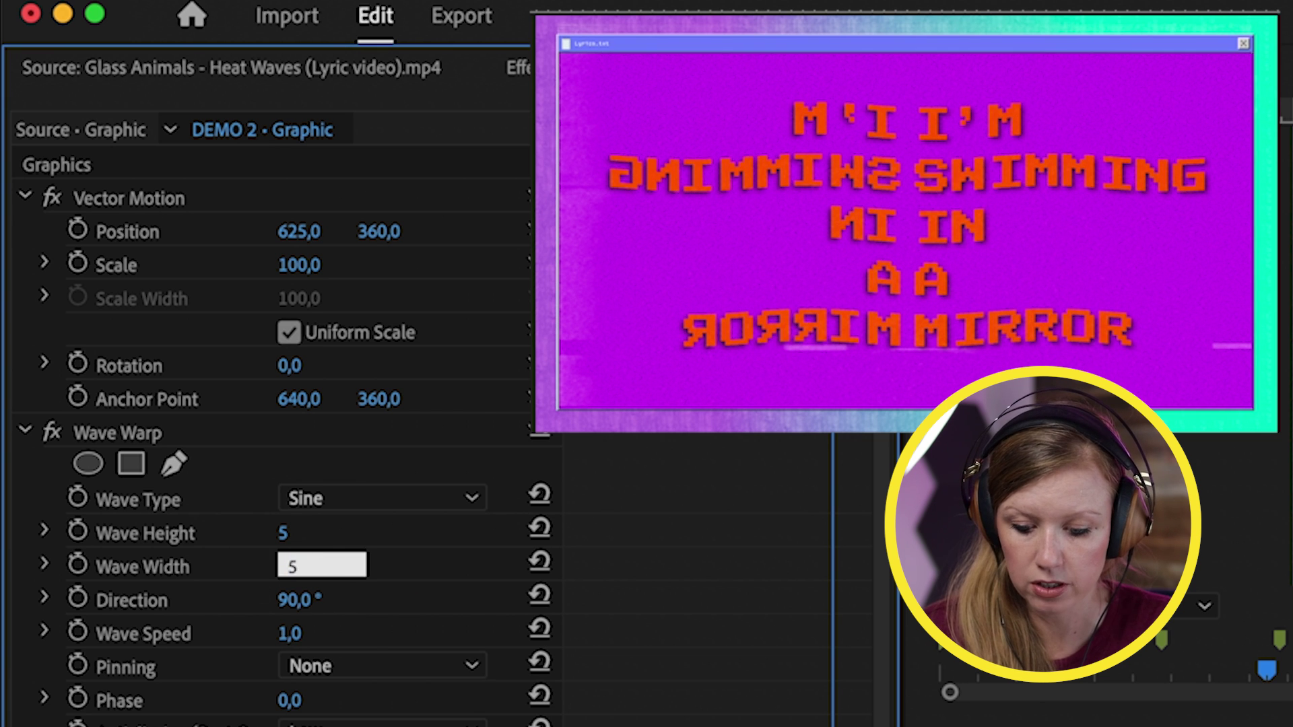
pyautogui.press('Return')
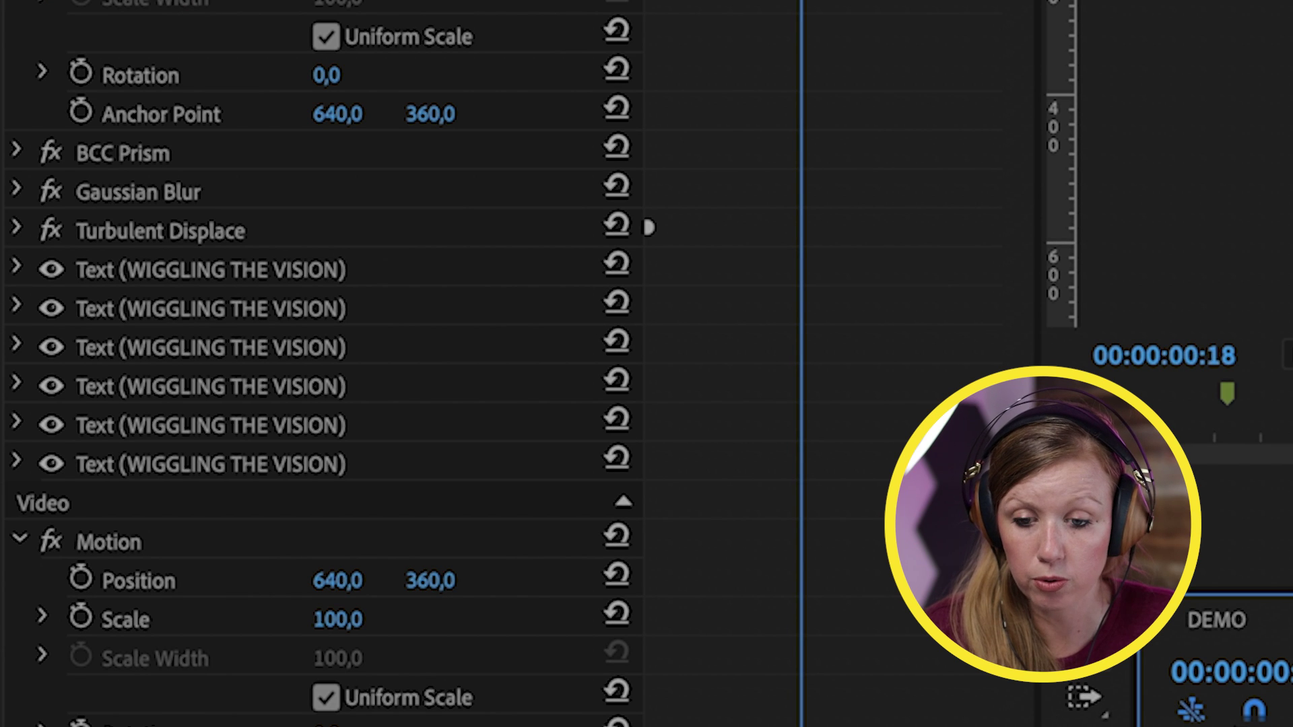
# Step: Copy the BCC Prism and Gaussian Blur effects from the WIGGLING THE VISION clip onto the mirrored lyric clip and play it
pyautogui.click(124, 153)
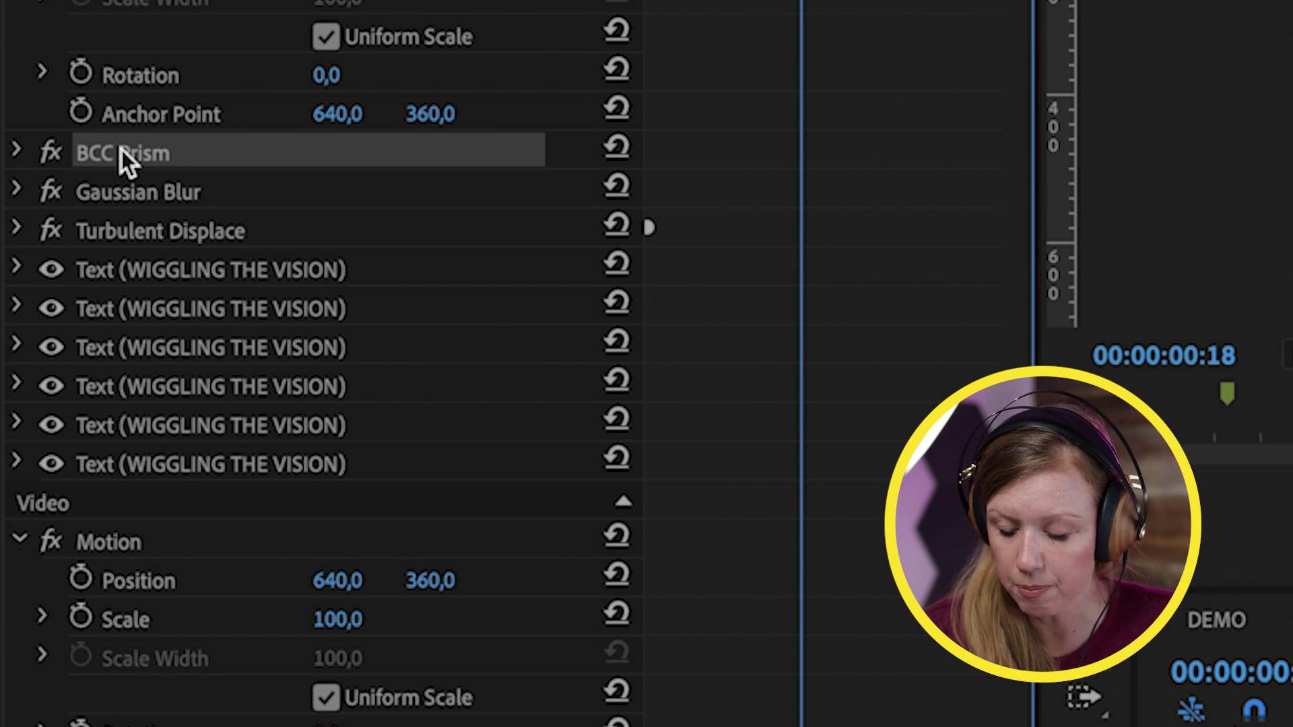
pyautogui.keyDown('shift'); pyautogui.click(175, 193); pyautogui.keyUp('shift')
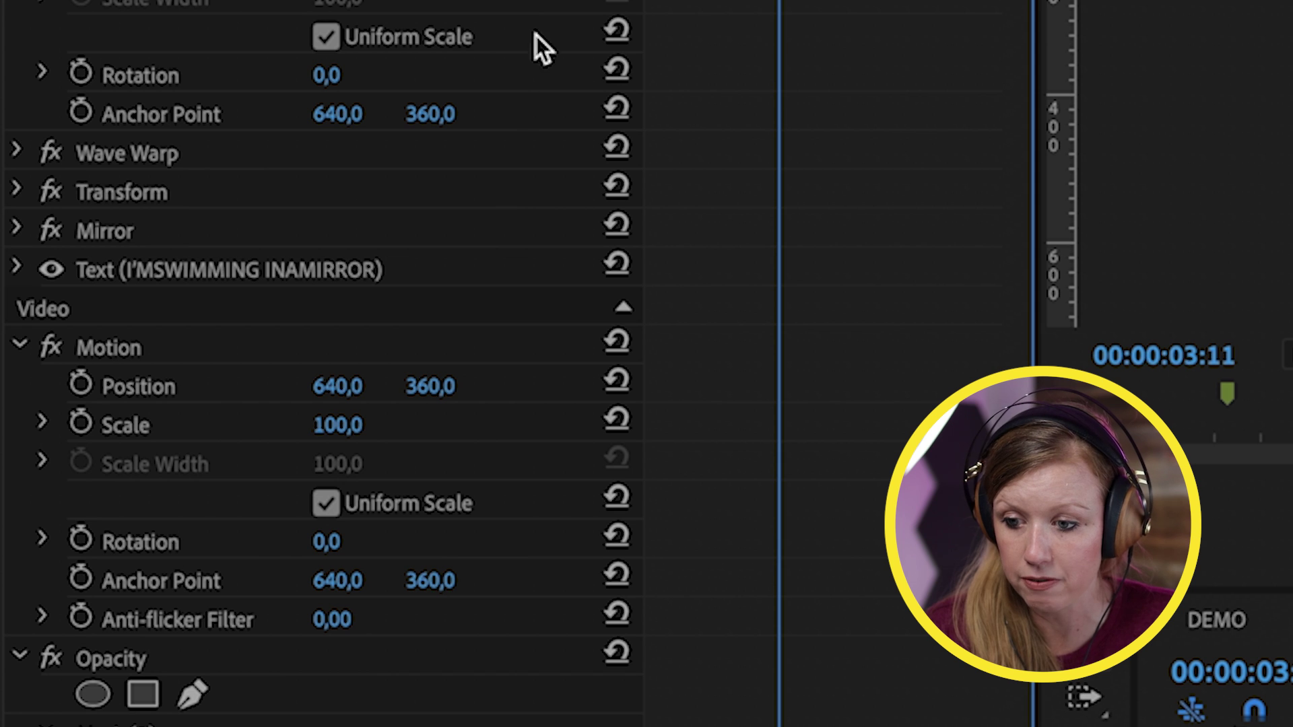
pyautogui.hotkey('ctrl', 'v')
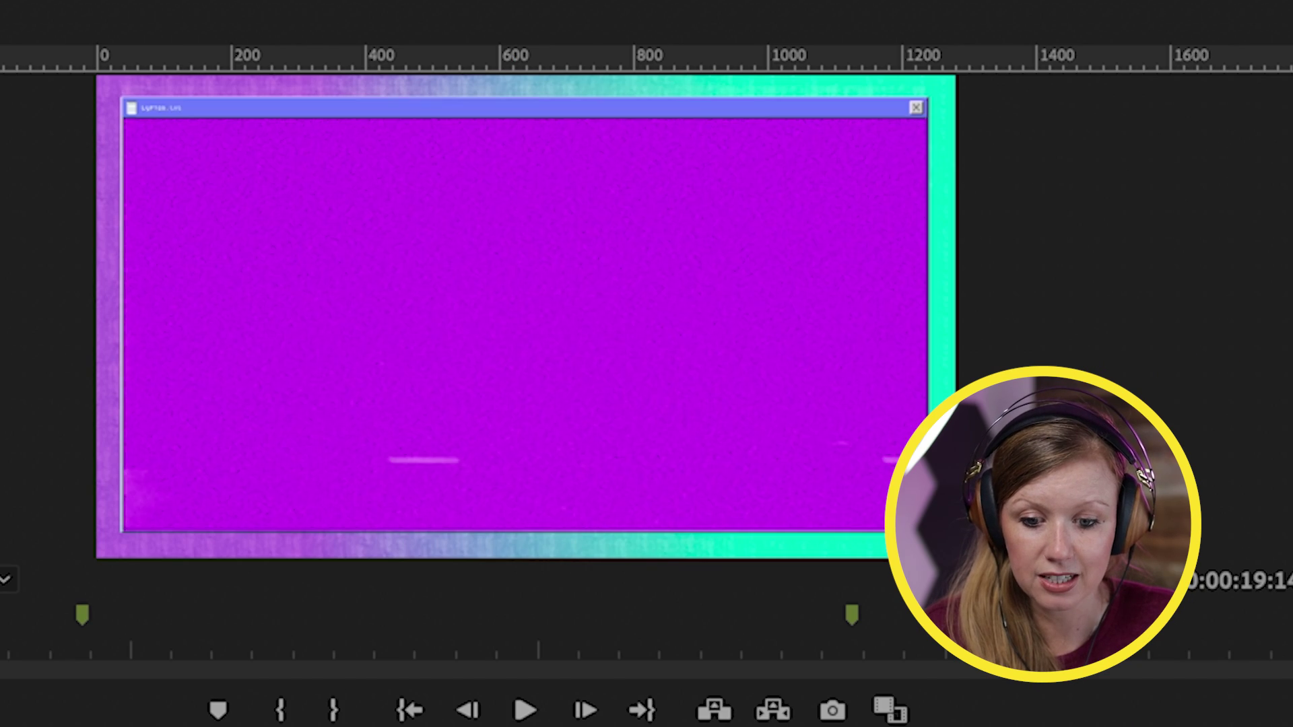
pyautogui.press('space')
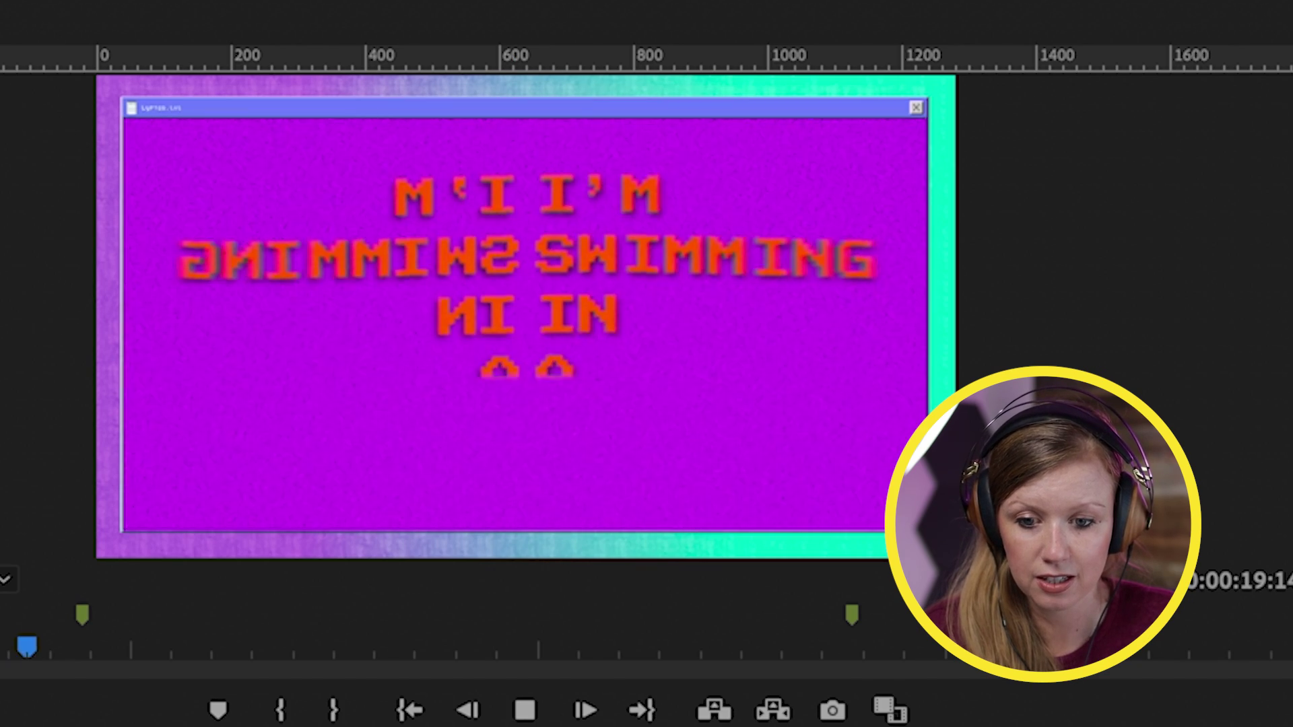
pyautogui.press('space')
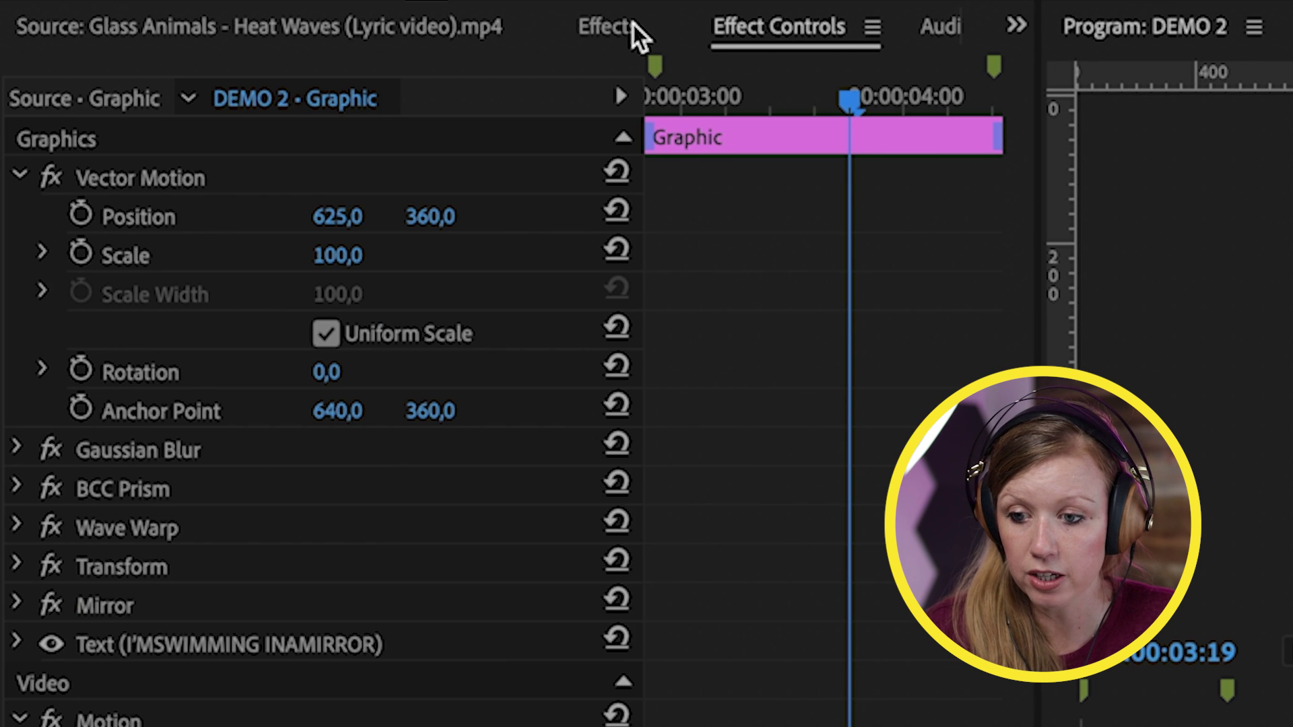
# Step: Find the BCC Video Glitch effect, apply it to the I'M SWIMMING IN A MIRROR lyric clip and play the result
pyautogui.click(633, 27)
pyautogui.tripleClick(91, 78)
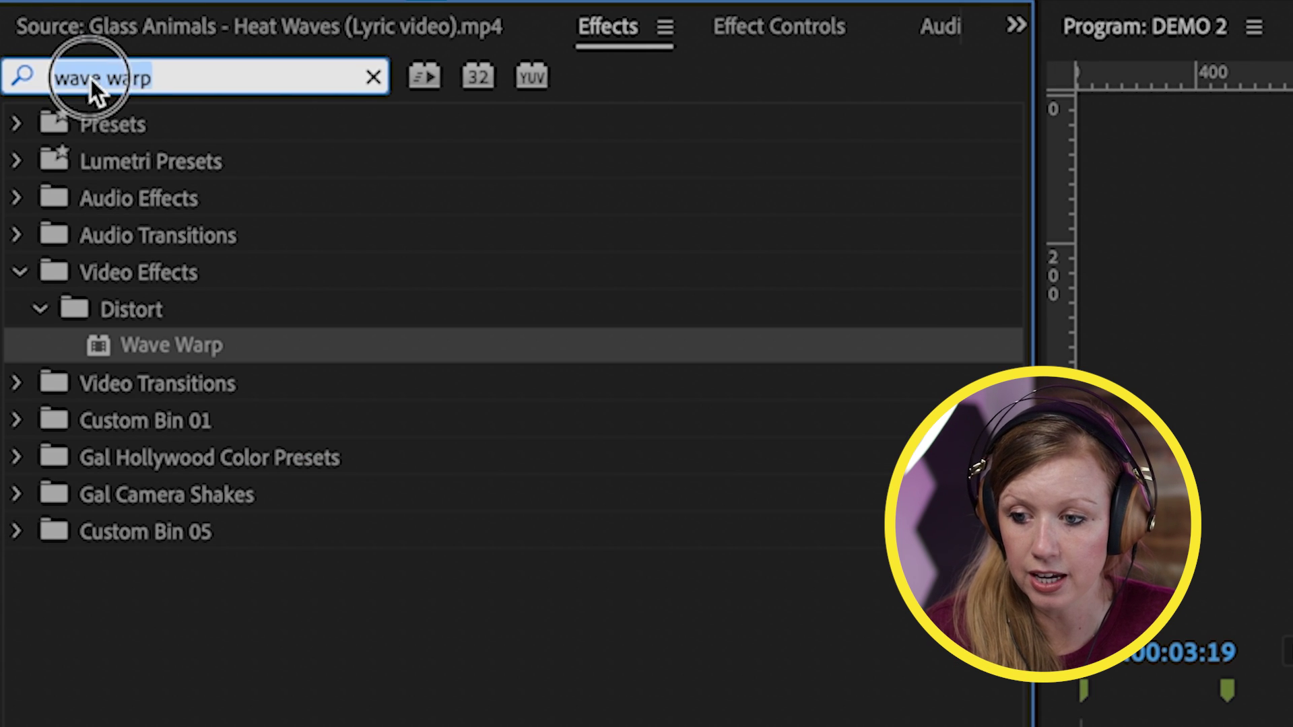
pyautogui.write('video glitch')
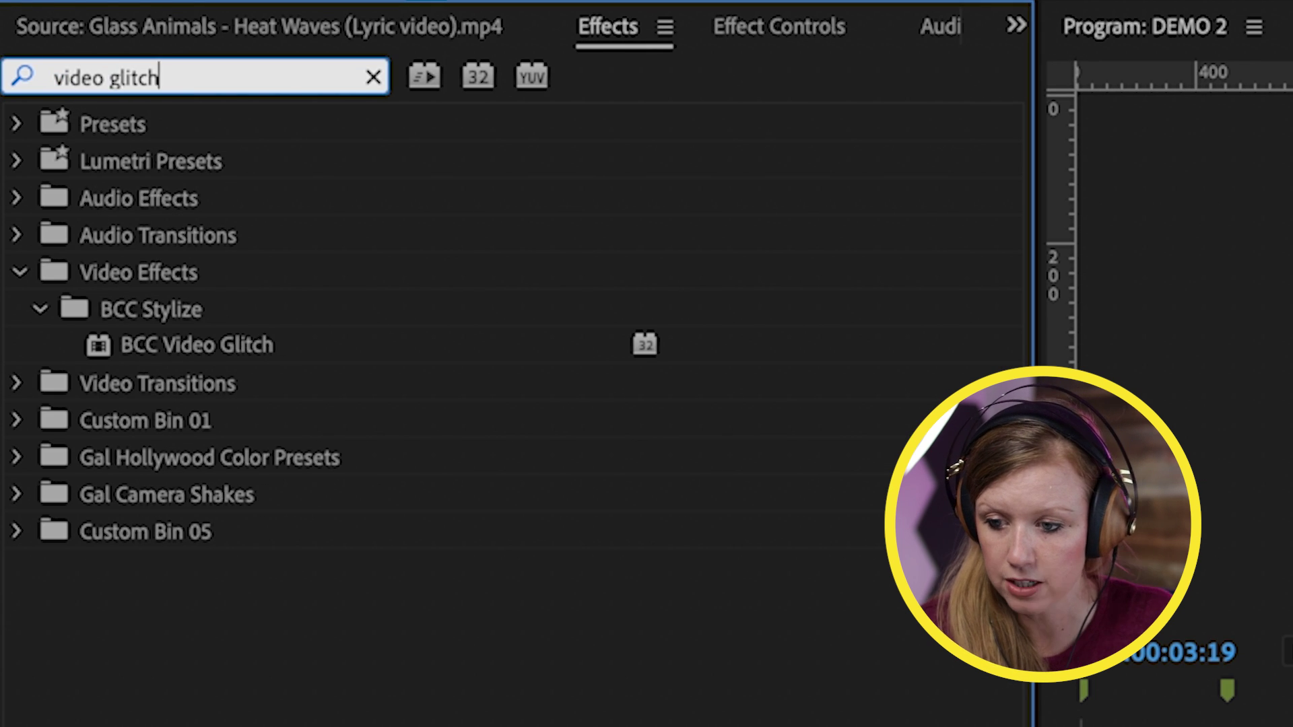
pyautogui.moveTo(191, 344); pyautogui.dragTo(1292, 726)
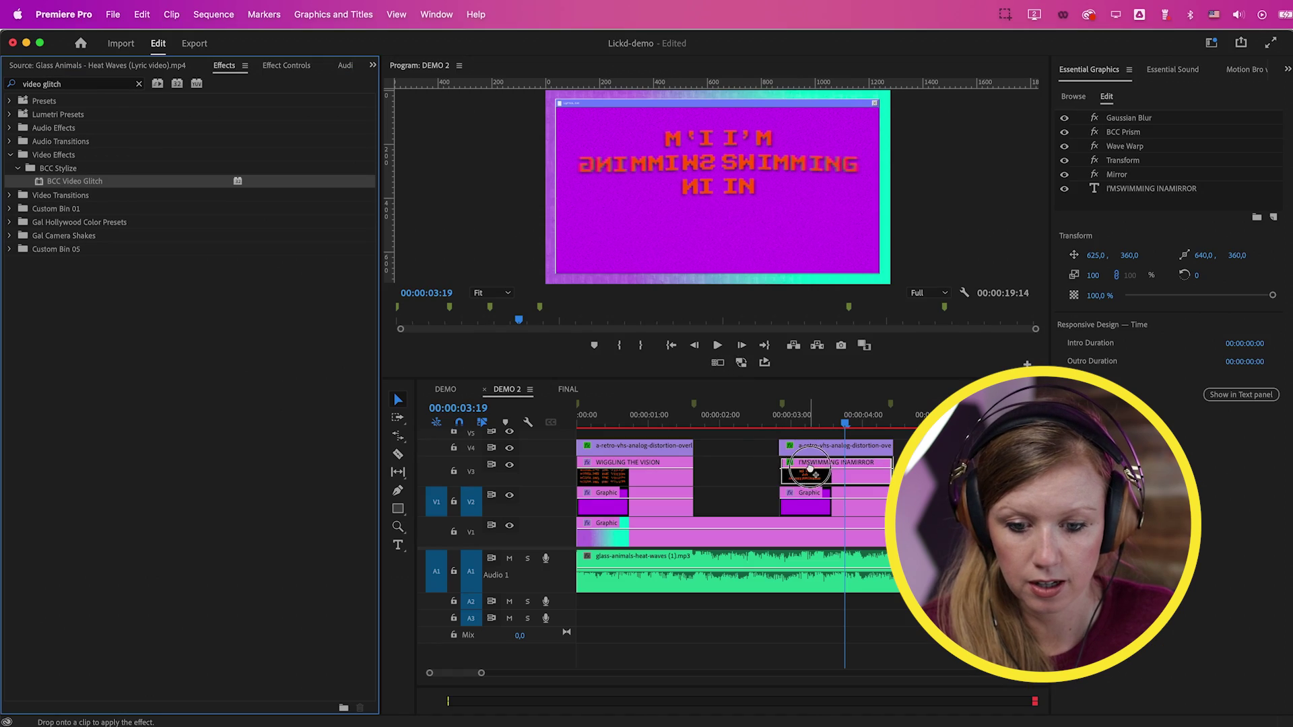
pyautogui.press('space')
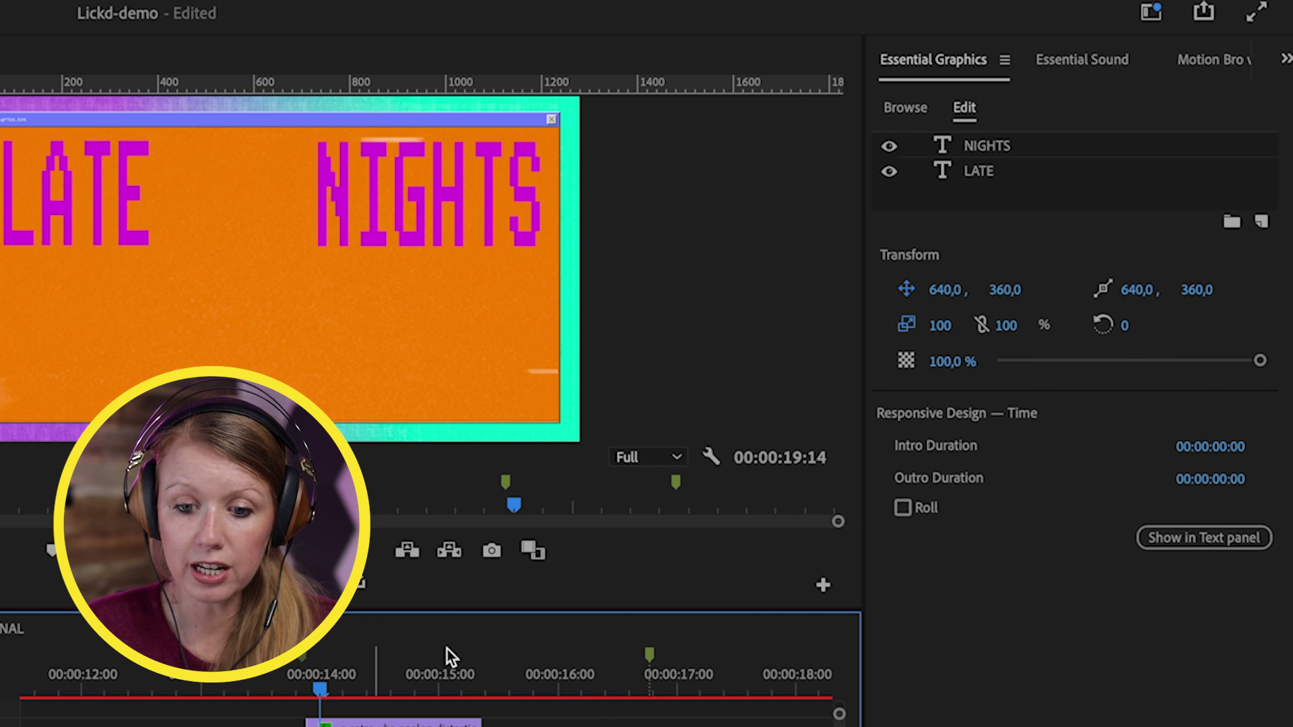
# Step: Try the LATE text layer with linked scale, unlink height and width again, and adjust its height alone
pyautogui.click(984, 171)
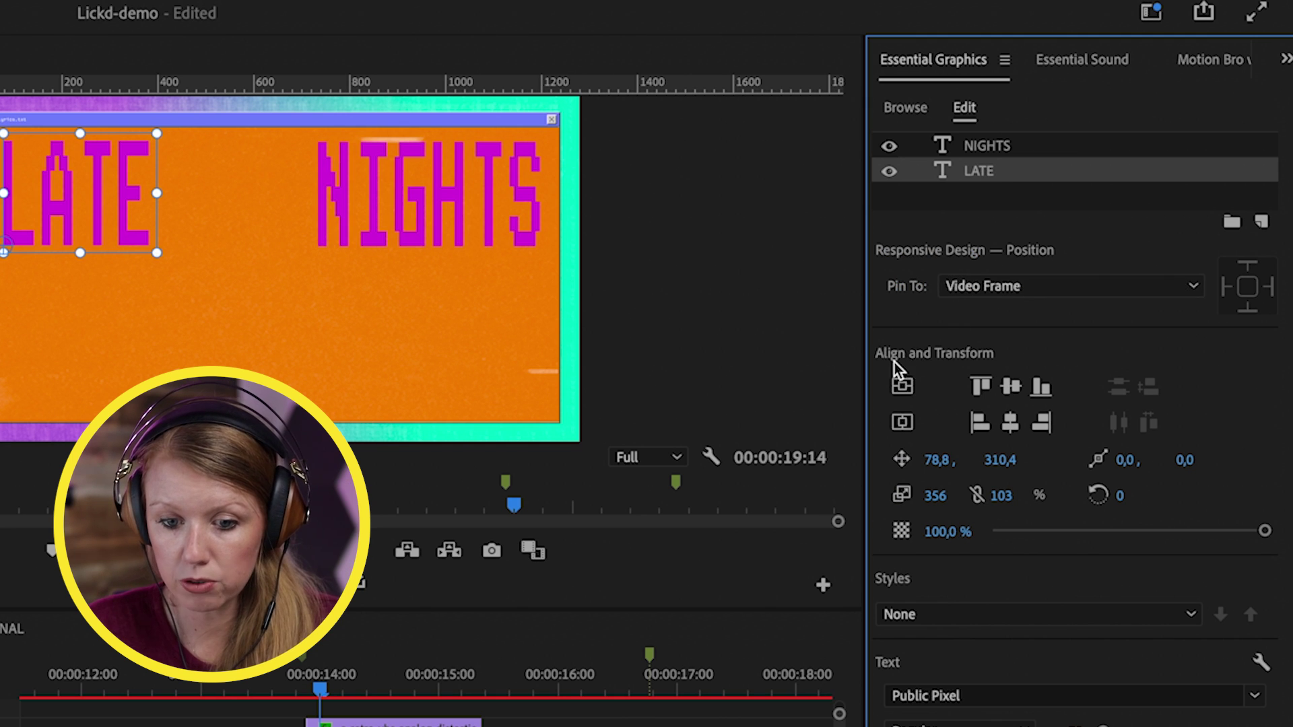
pyautogui.click(978, 502)
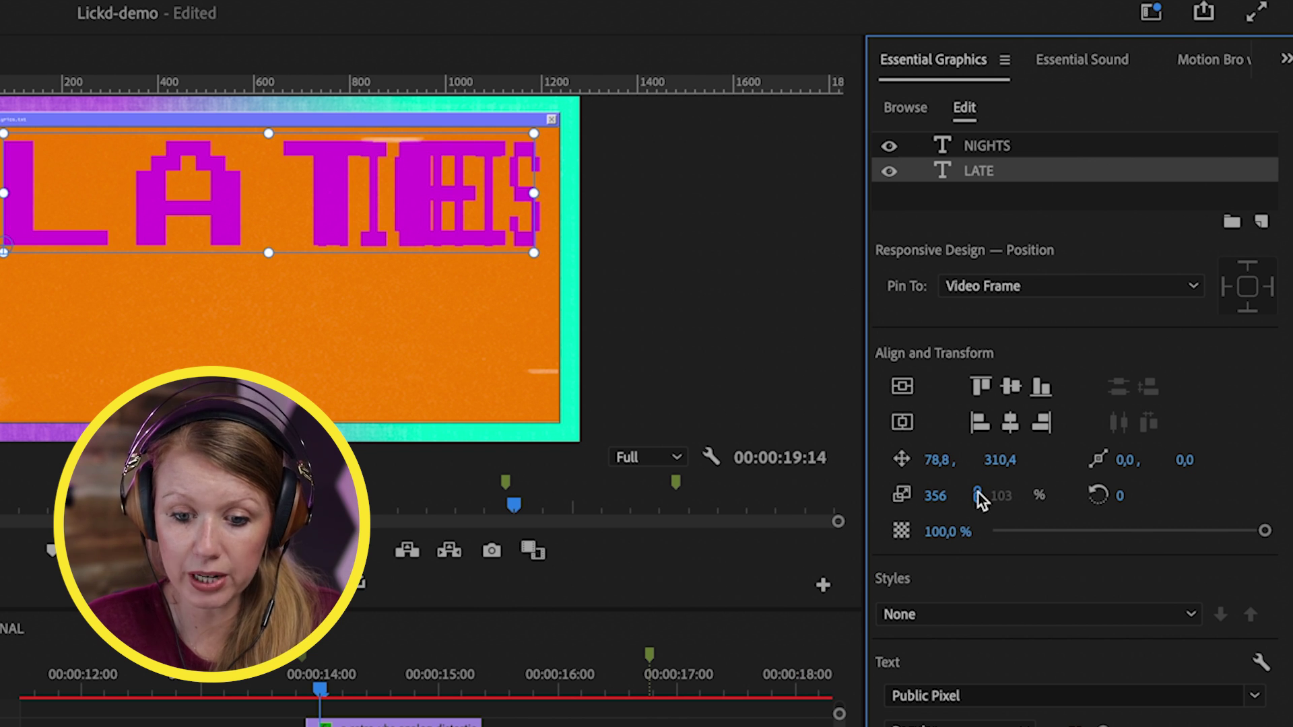
pyautogui.click(976, 495)
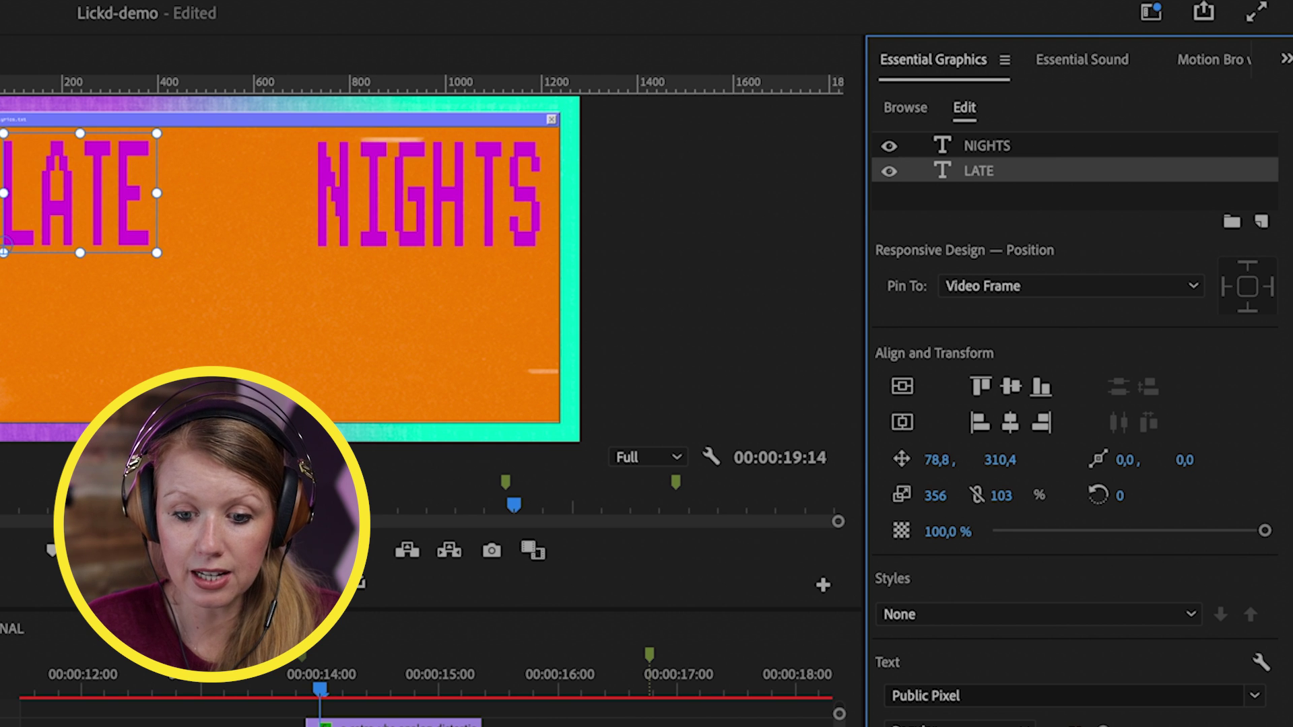
pyautogui.moveTo(935, 496)
pyautogui.mouseDown()
pyautogui.moveTo(888, 496)
pyautogui.moveTo(940, 496)
pyautogui.mouseUp()
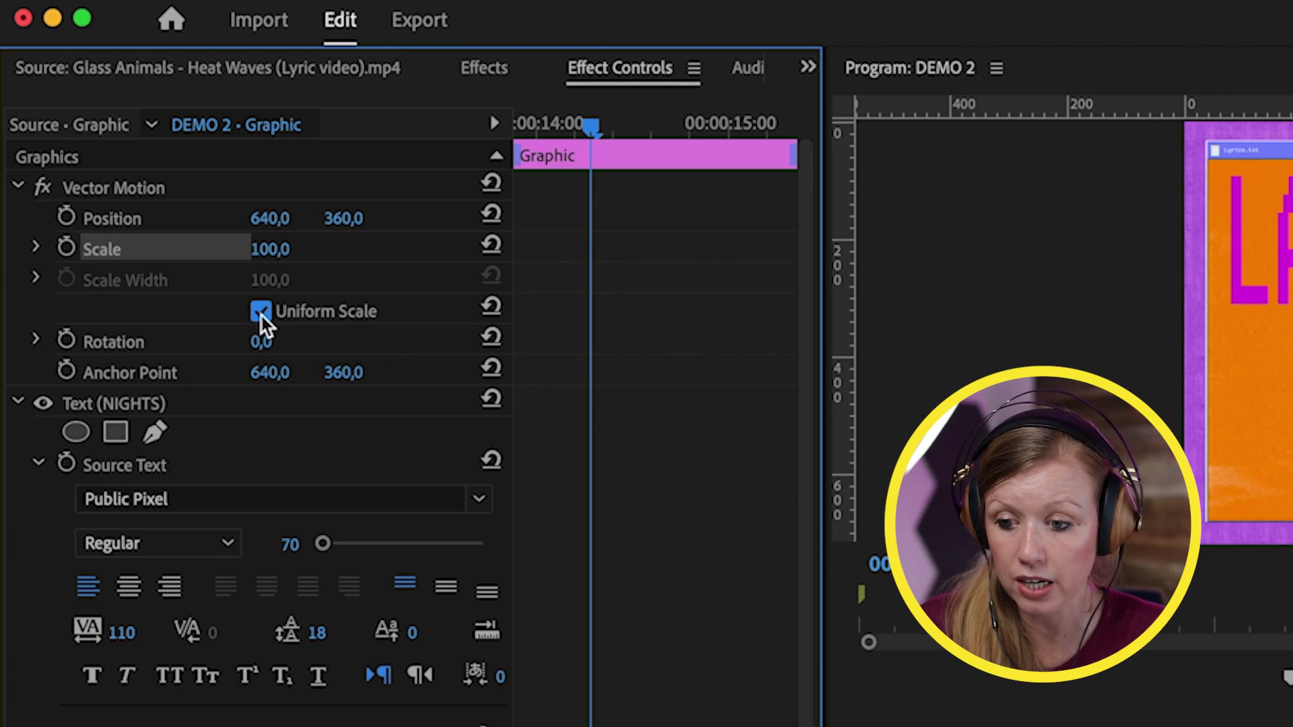
# Step: Turn off Uniform Scale in the LATE NIGHTS clip's Vector Motion and enable keyframing for Position and Scale Height
pyautogui.click(260, 313)
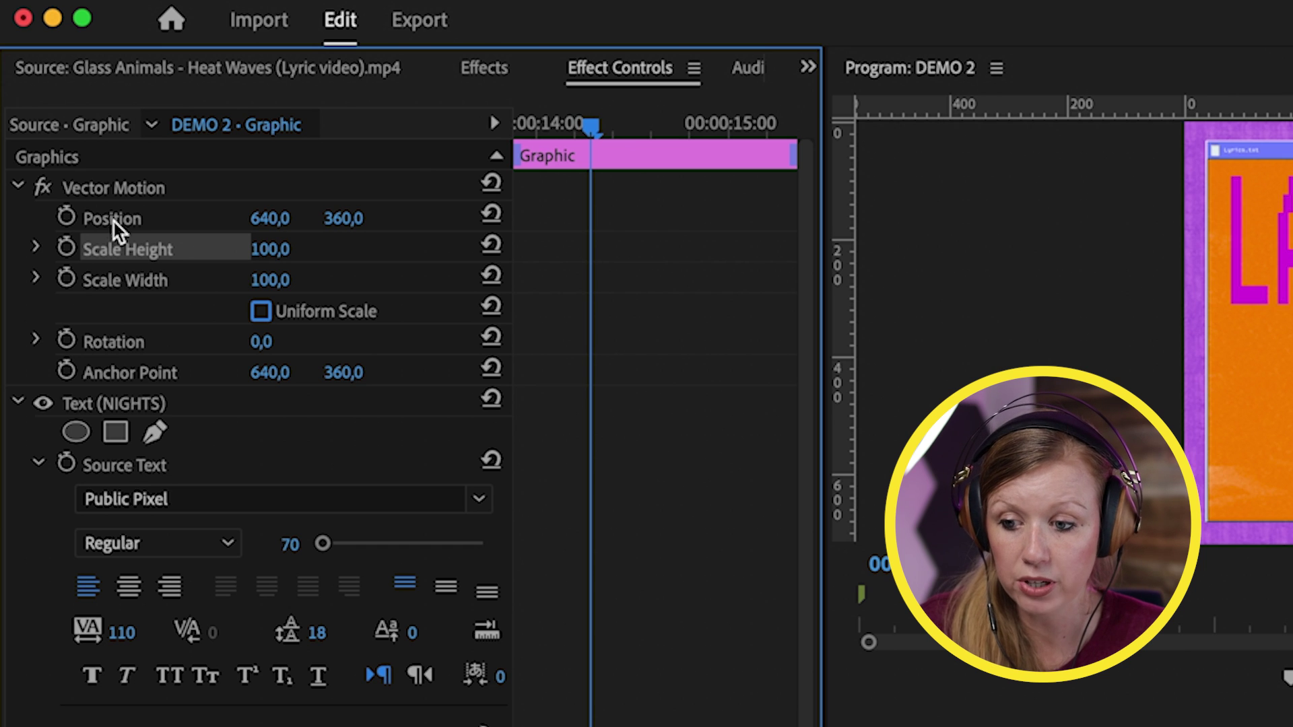
pyautogui.click(66, 217)
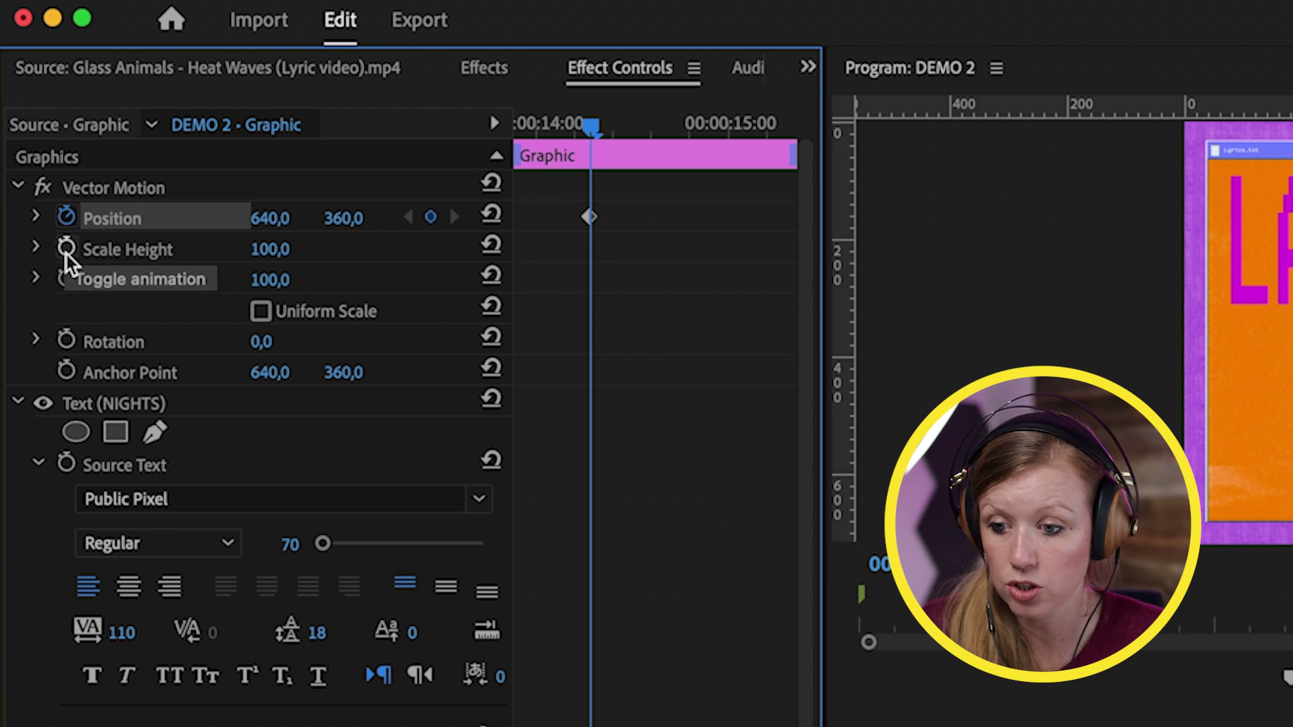
pyautogui.click(66, 247)
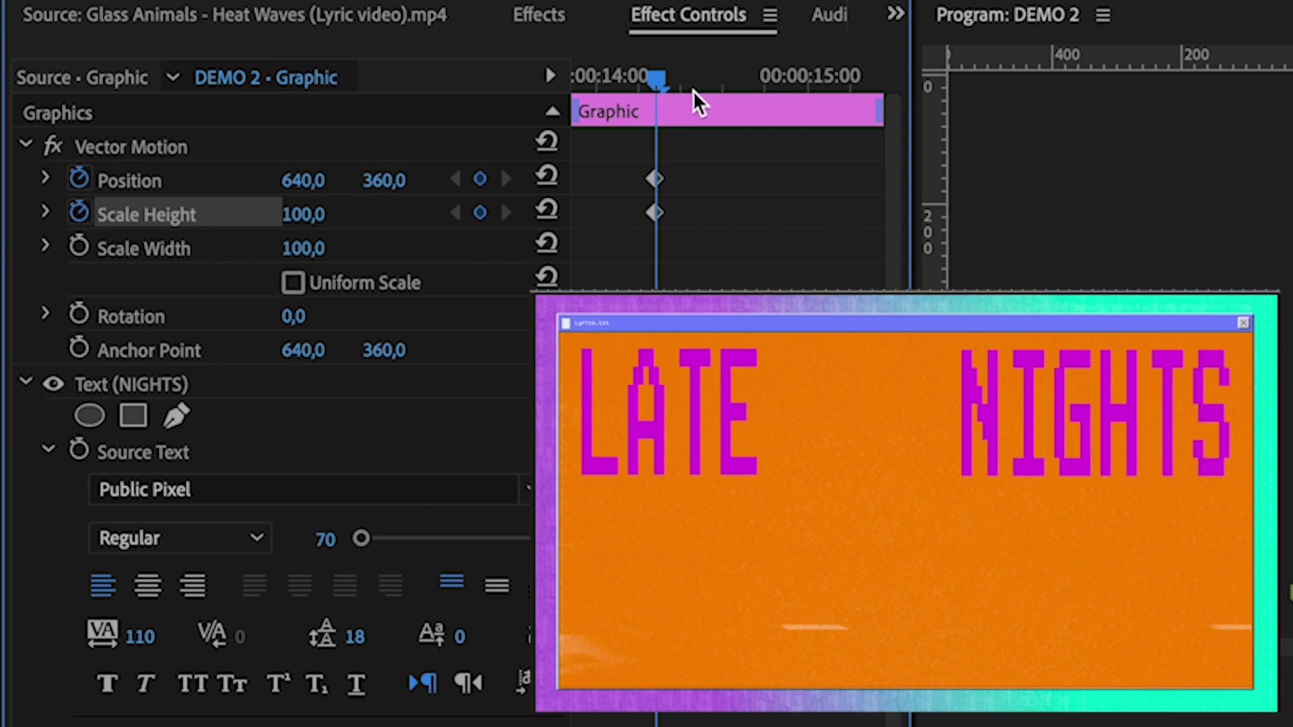
# Step: Further along the LATE NIGHTS clip, keyframe Scale Height at 44 and raise the vertical Position to bring the text back to the window's upper edge
pyautogui.moveTo(668, 78); pyautogui.dragTo(748, 92)
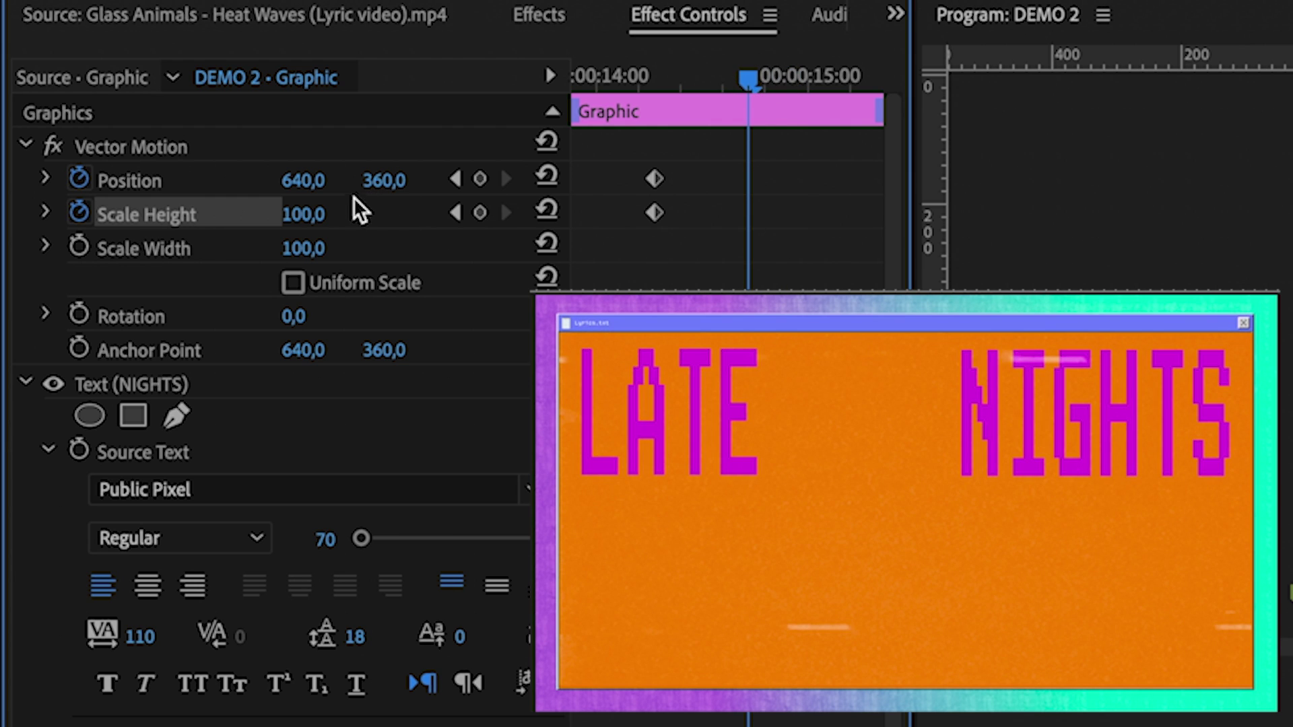
pyautogui.moveTo(305, 225); pyautogui.dragTo(266, 226)
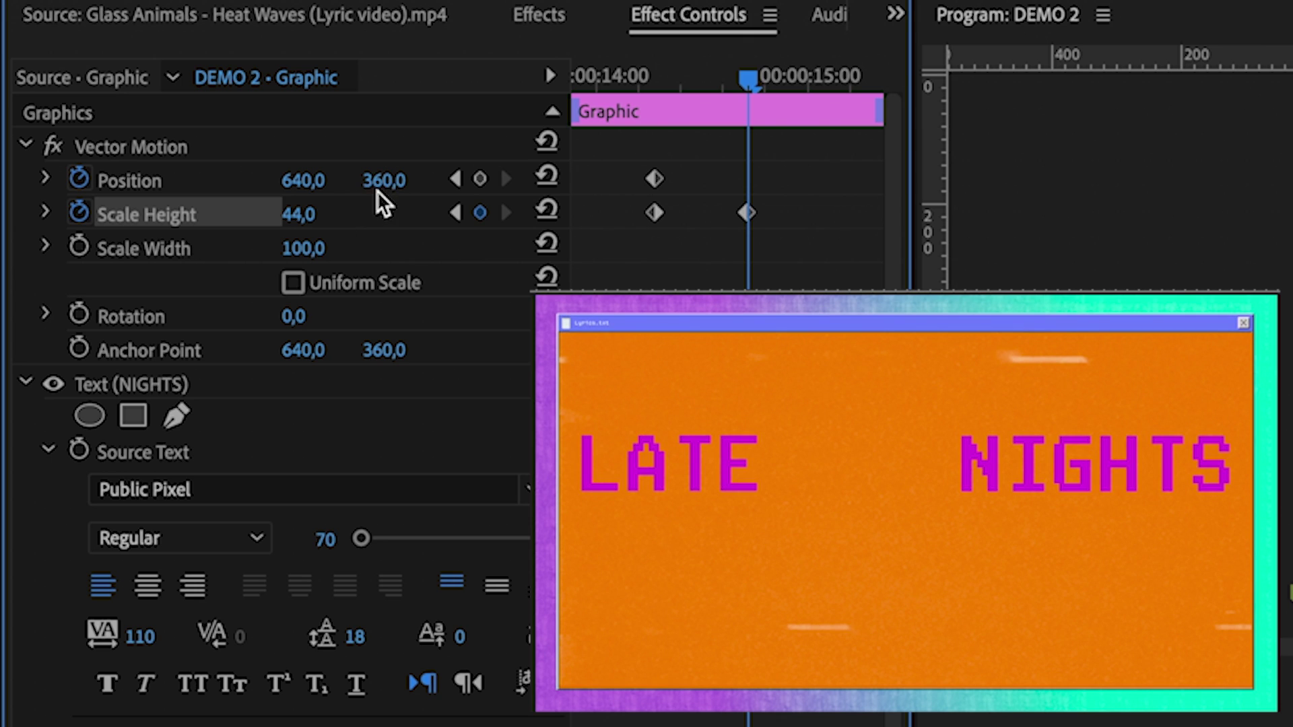
pyautogui.click(209, 176)
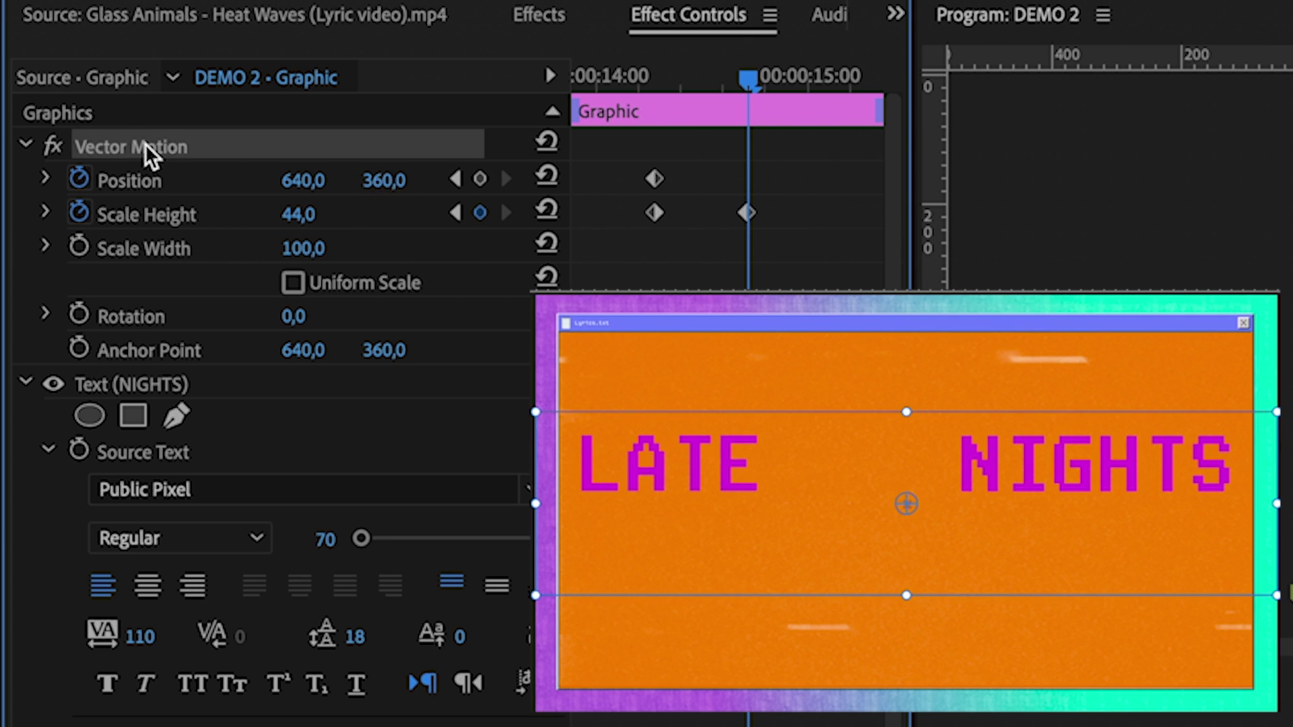
pyautogui.moveTo(850, 471); pyautogui.dragTo(850, 415)
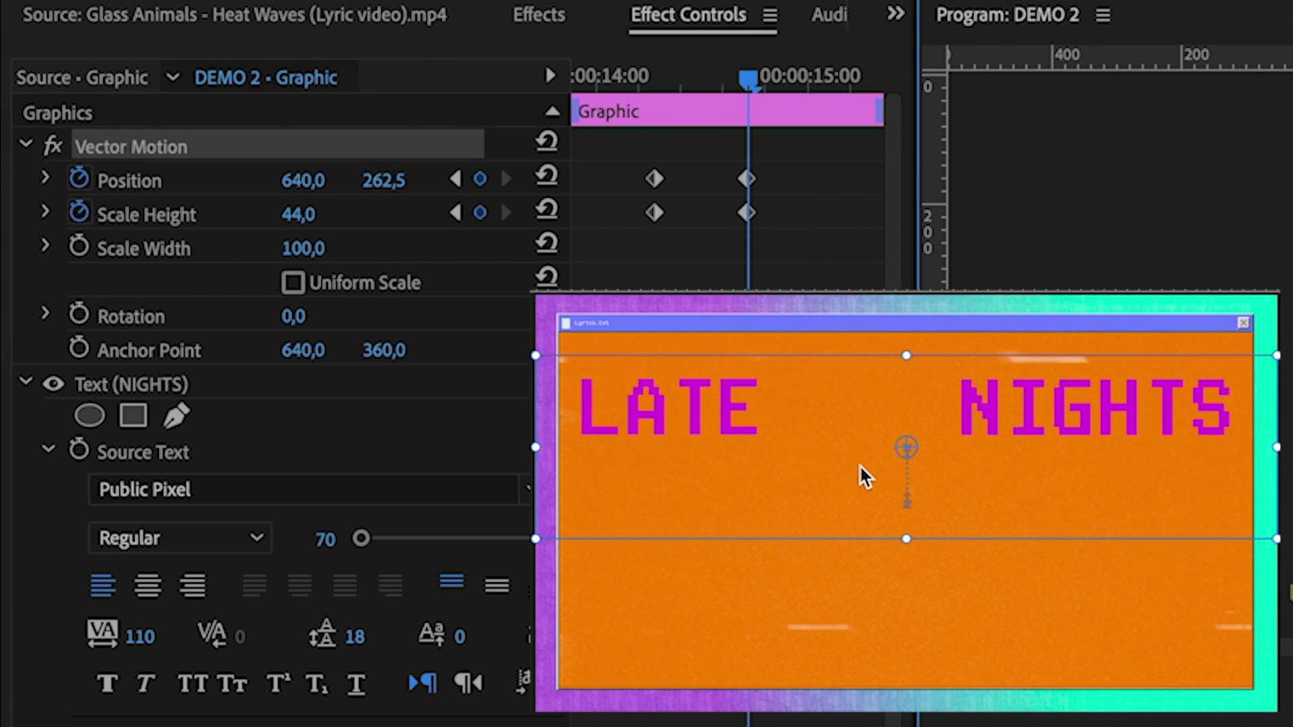
pyautogui.hotkey('ctrl', 'z')
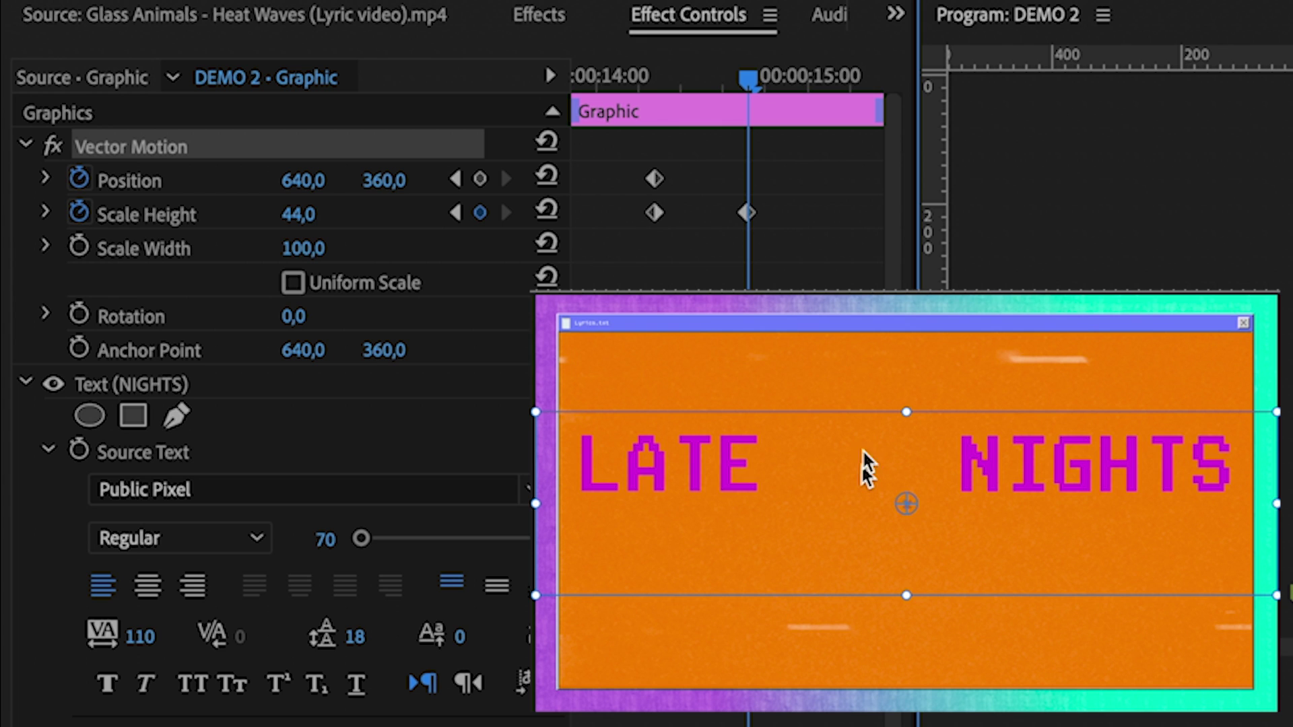
pyautogui.moveTo(385, 180); pyautogui.dragTo(282, 180)
pyautogui.moveTo(658, 78); pyautogui.dragTo(747, 78)
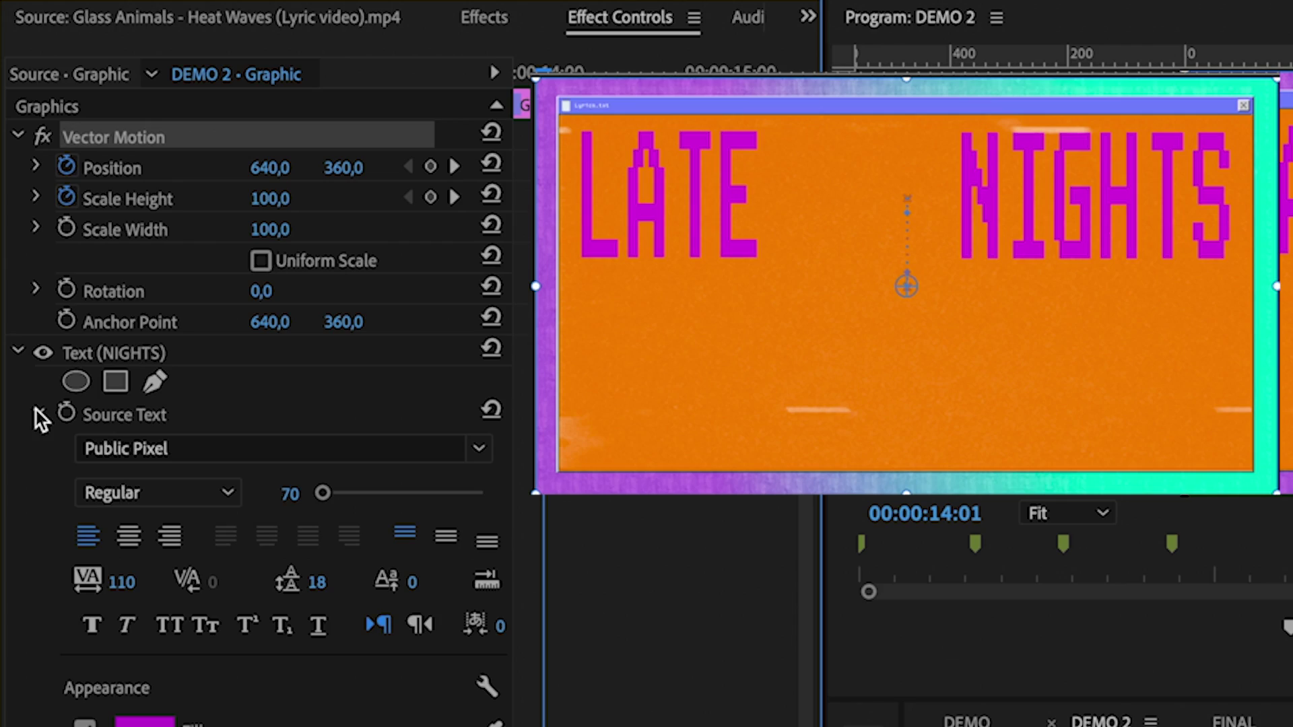
# Step: In the NIGHTS text layer's Transform properties, add an Opacity keyframe of 100% at 00:00:14:04
pyautogui.click(37, 413)
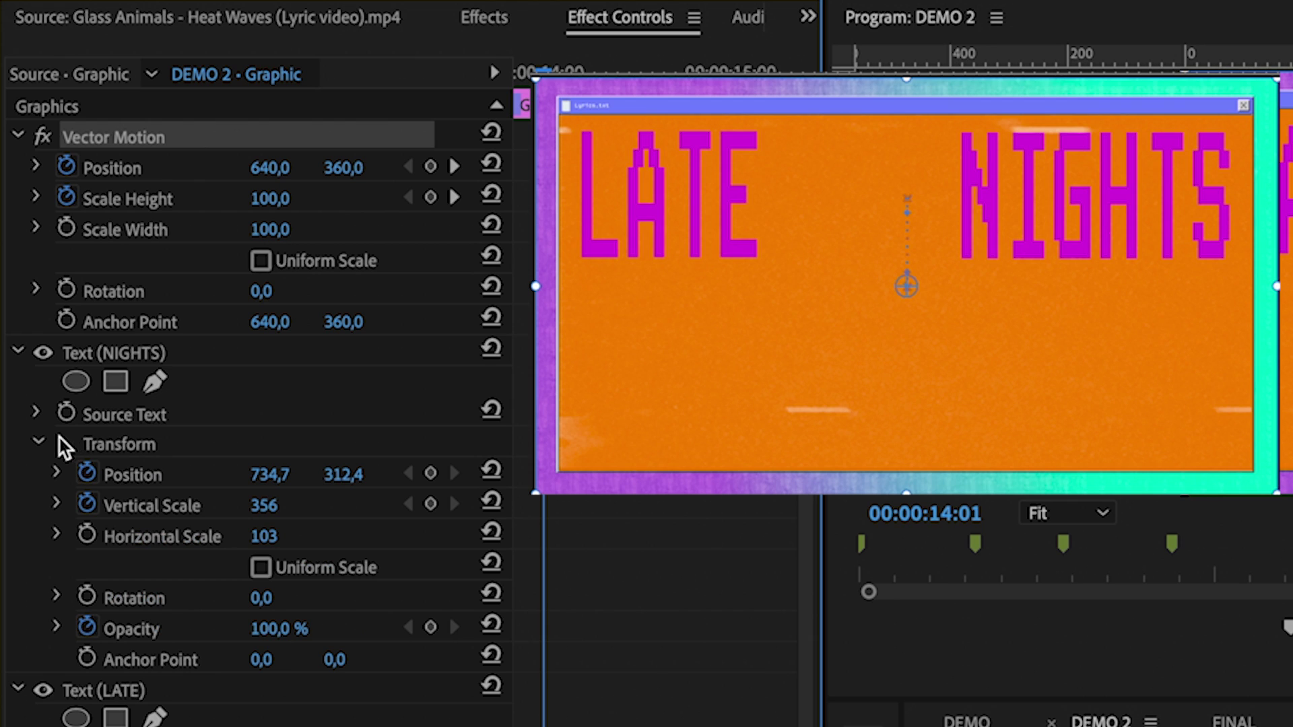
pyautogui.click(132, 446)
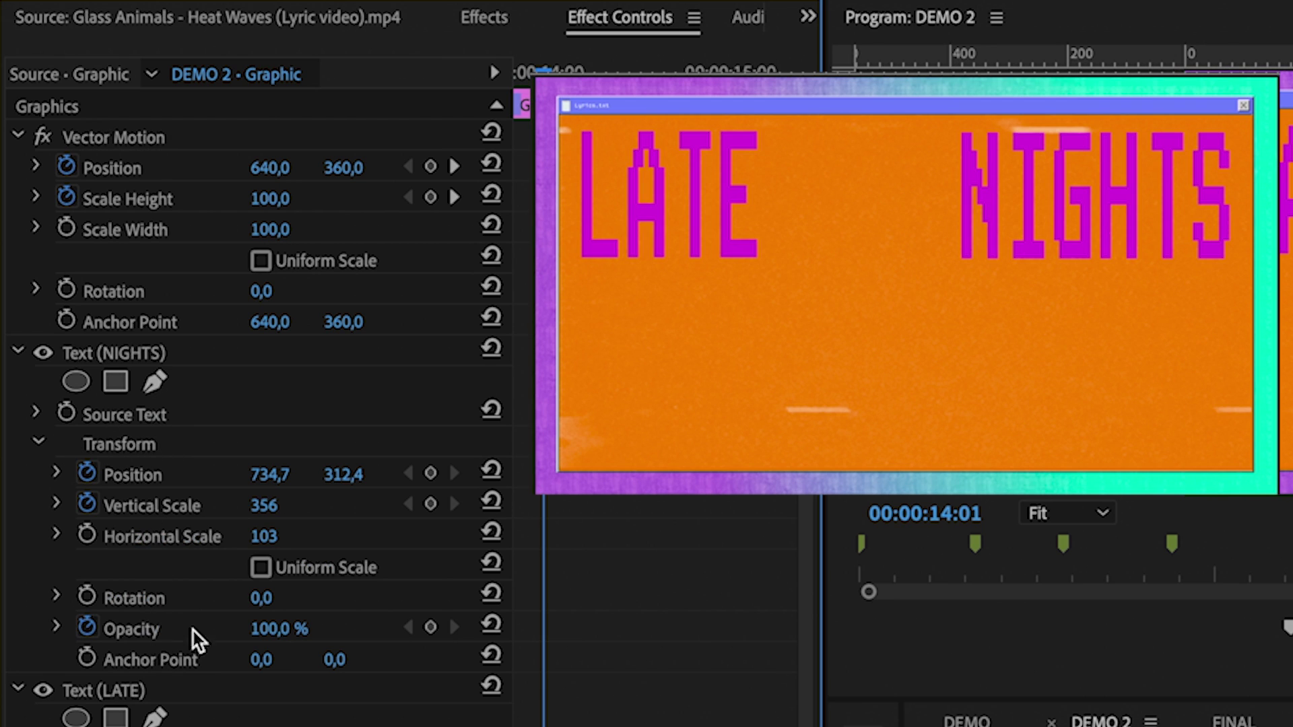
pyautogui.press('Right')
pyautogui.press('Right')
pyautogui.press('Right')
pyautogui.click(430, 627)
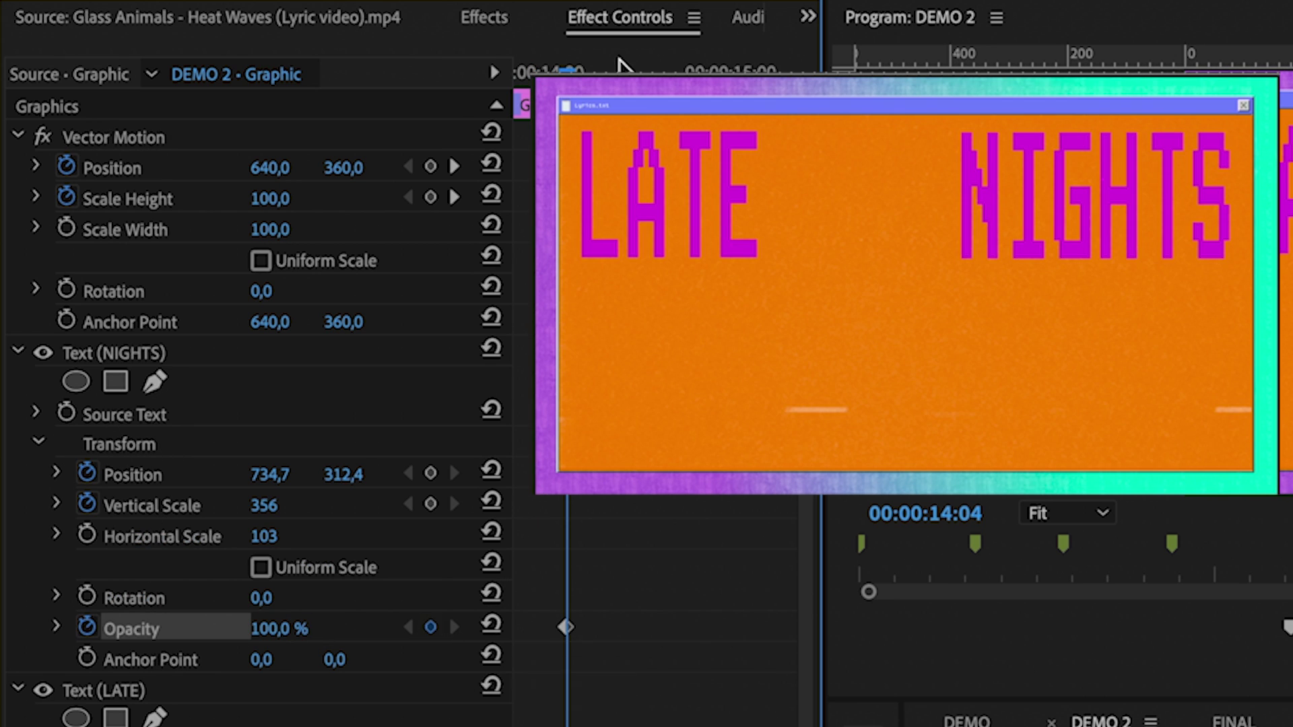
# Step: Set the NIGHTS text layer's Opacity to 0% at 00:00:14:01 and play the fade-in
pyautogui.moveTo(553, 69); pyautogui.dragTo(544, 69)
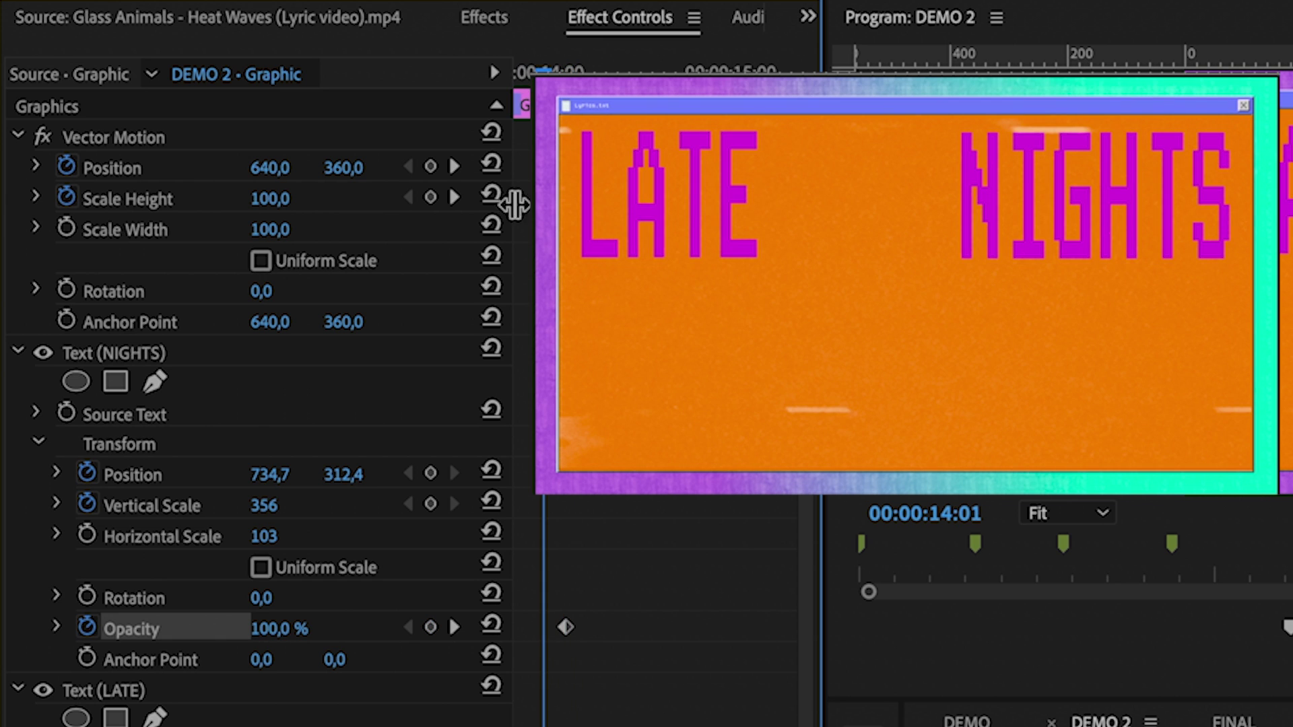
pyautogui.click(313, 636)
pyautogui.write('0')
pyautogui.press('Return')
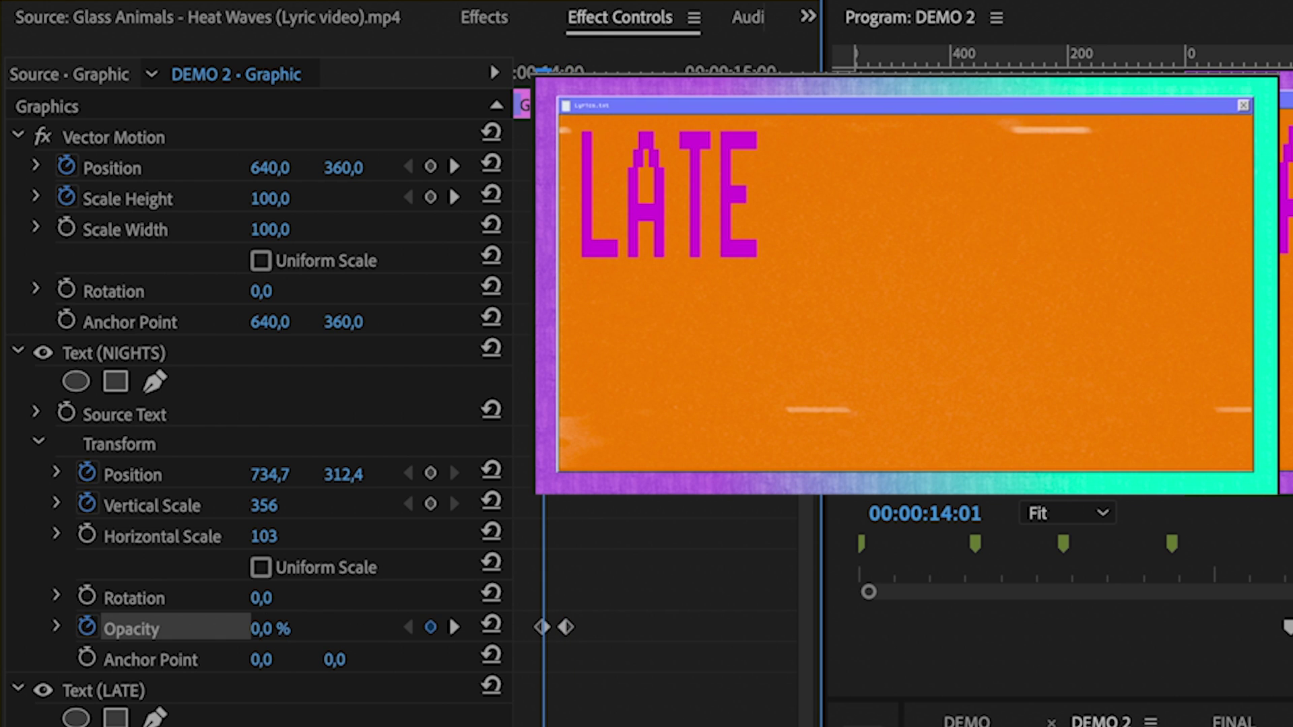
pyautogui.press('space')
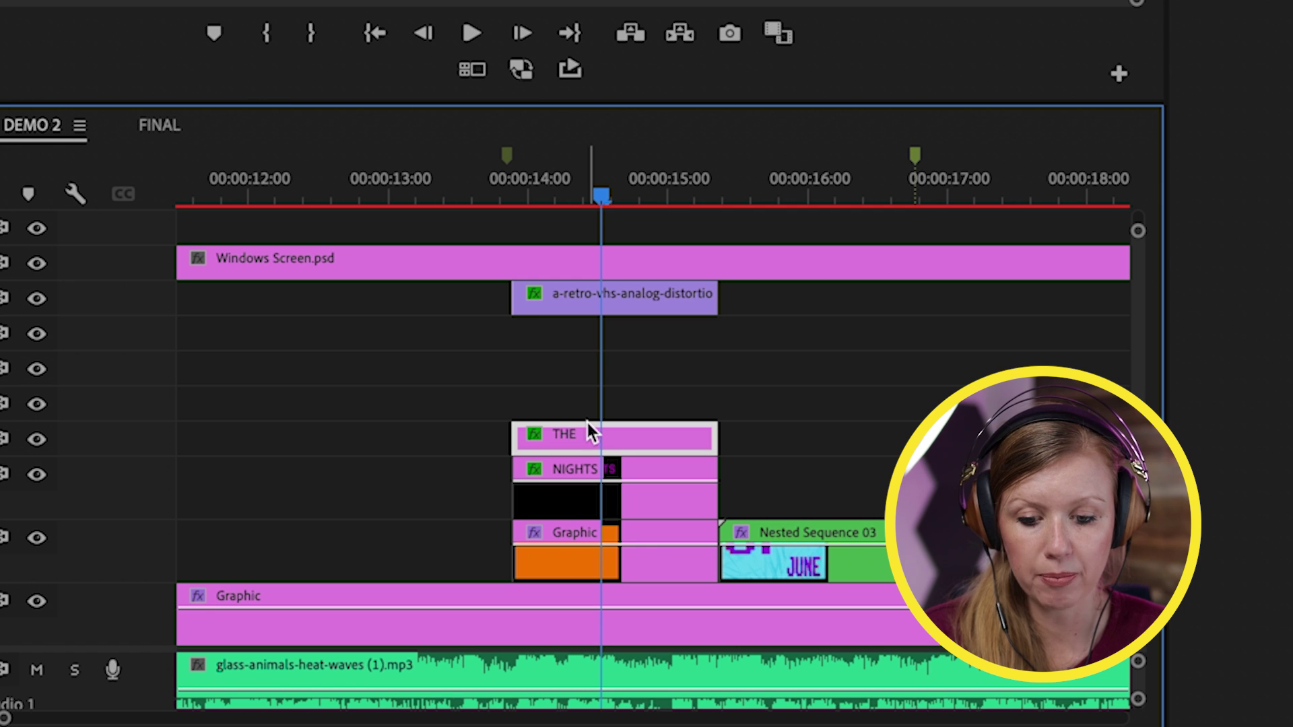
# Step: Trim the start of the IN THE lyric clip so it appears as LATE NIGHTS shrinks upward, and select the clip after playback
pyautogui.moveTo(563, 199); pyautogui.dragTo(630, 199)
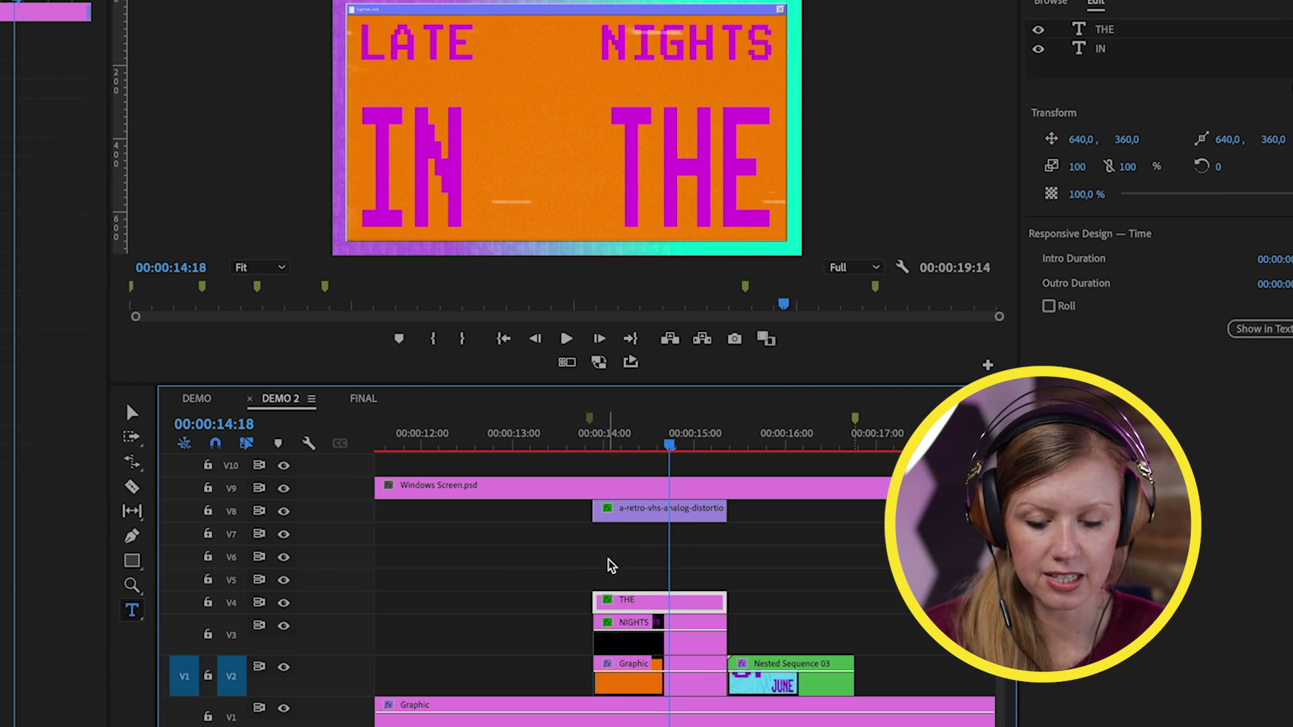
pyautogui.moveTo(595, 600); pyautogui.dragTo(658, 600)
pyautogui.click(648, 436)
pyautogui.press('space')
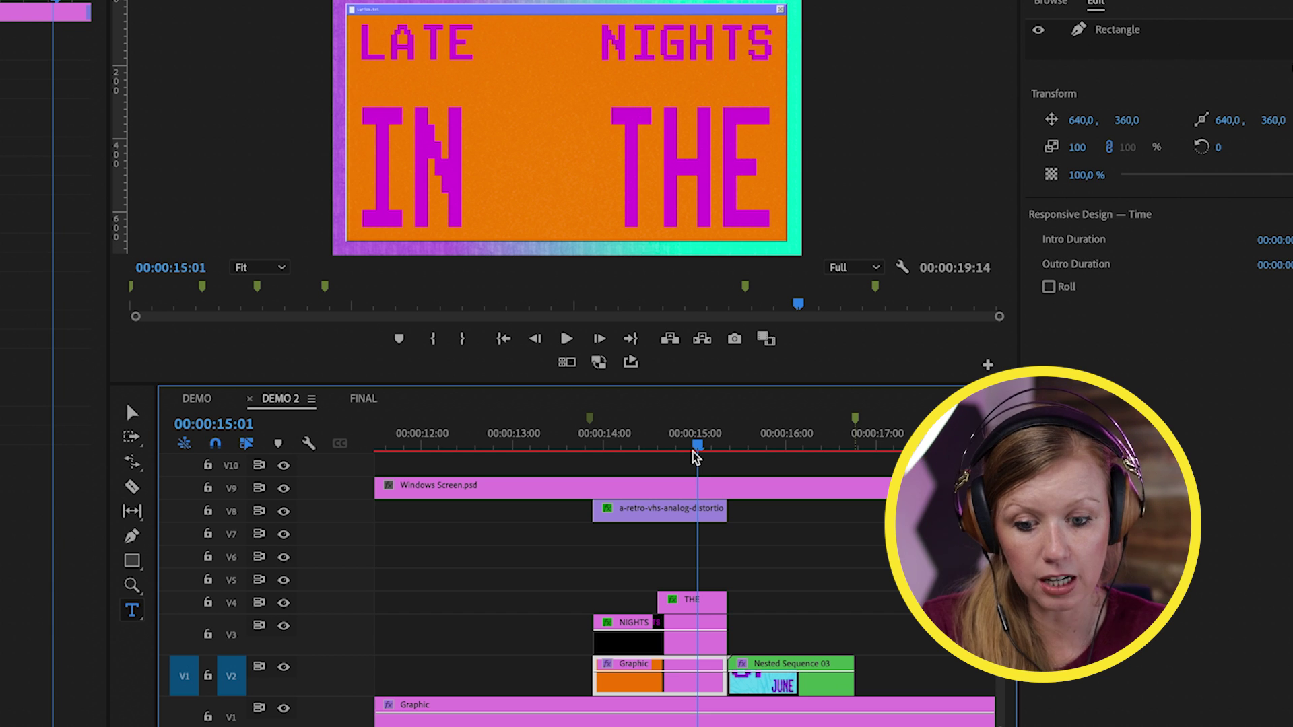
pyautogui.click(704, 616)
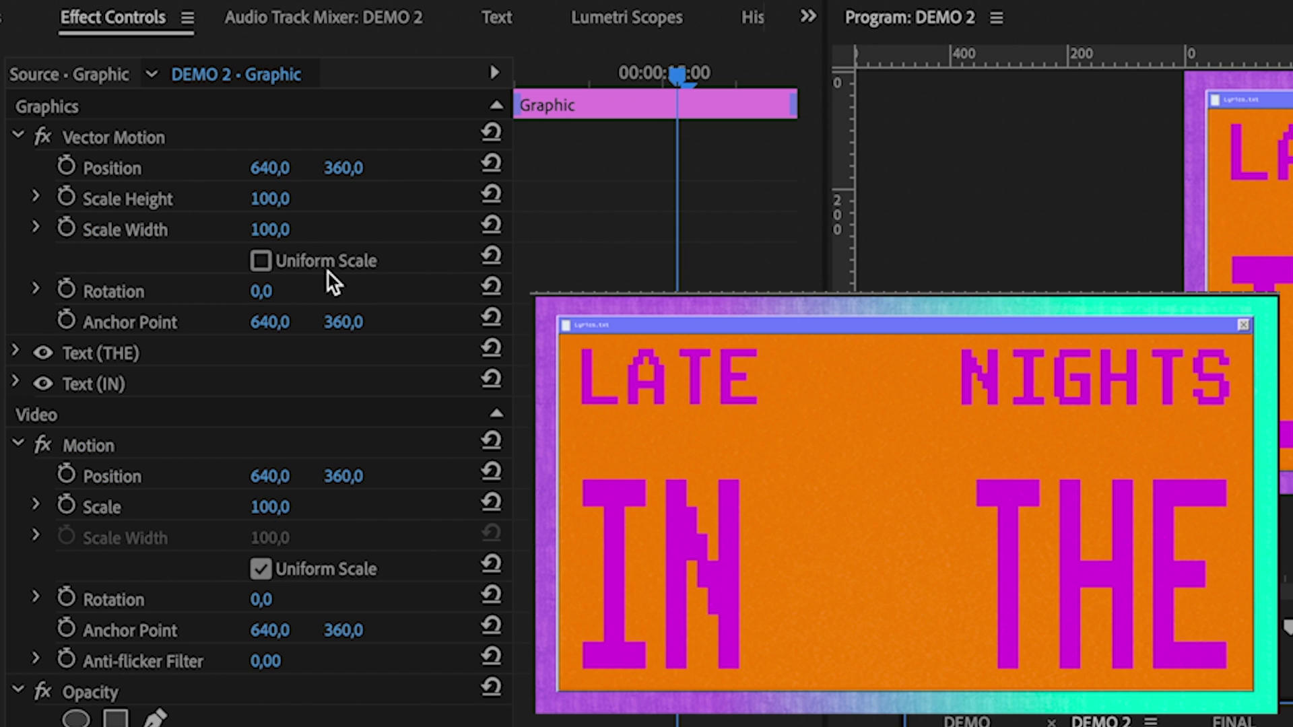
# Step: Turn off Uniform Scale in the IN THE clip's Vector Motion and add starting keyframes for Position and Scale Height
pyautogui.click(260, 260)
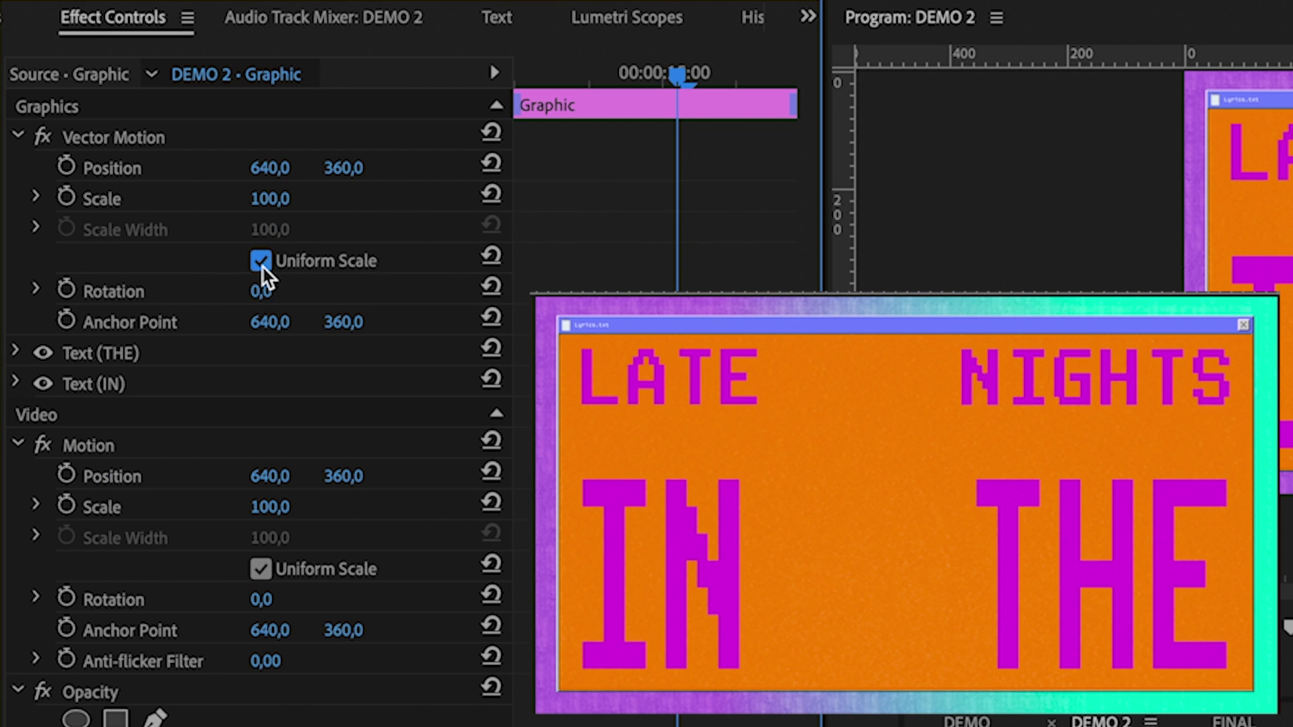
pyautogui.click(261, 263)
pyautogui.click(66, 168)
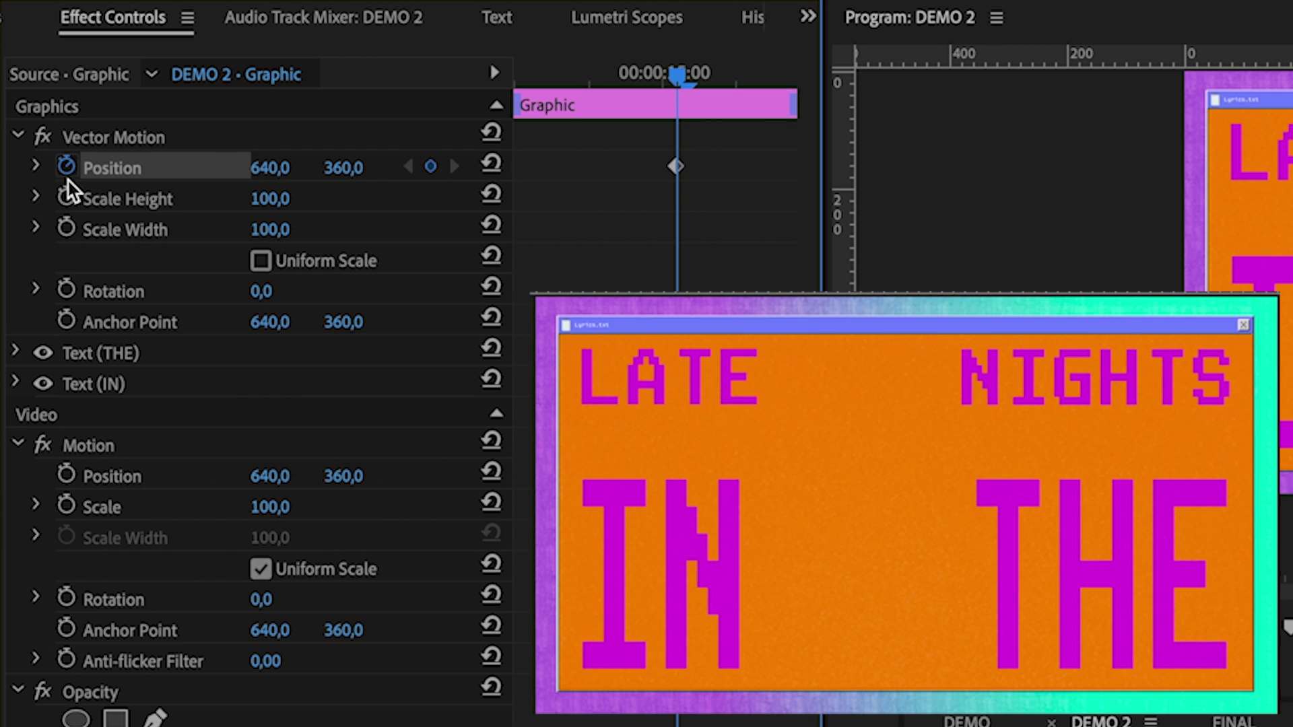
pyautogui.click(66, 198)
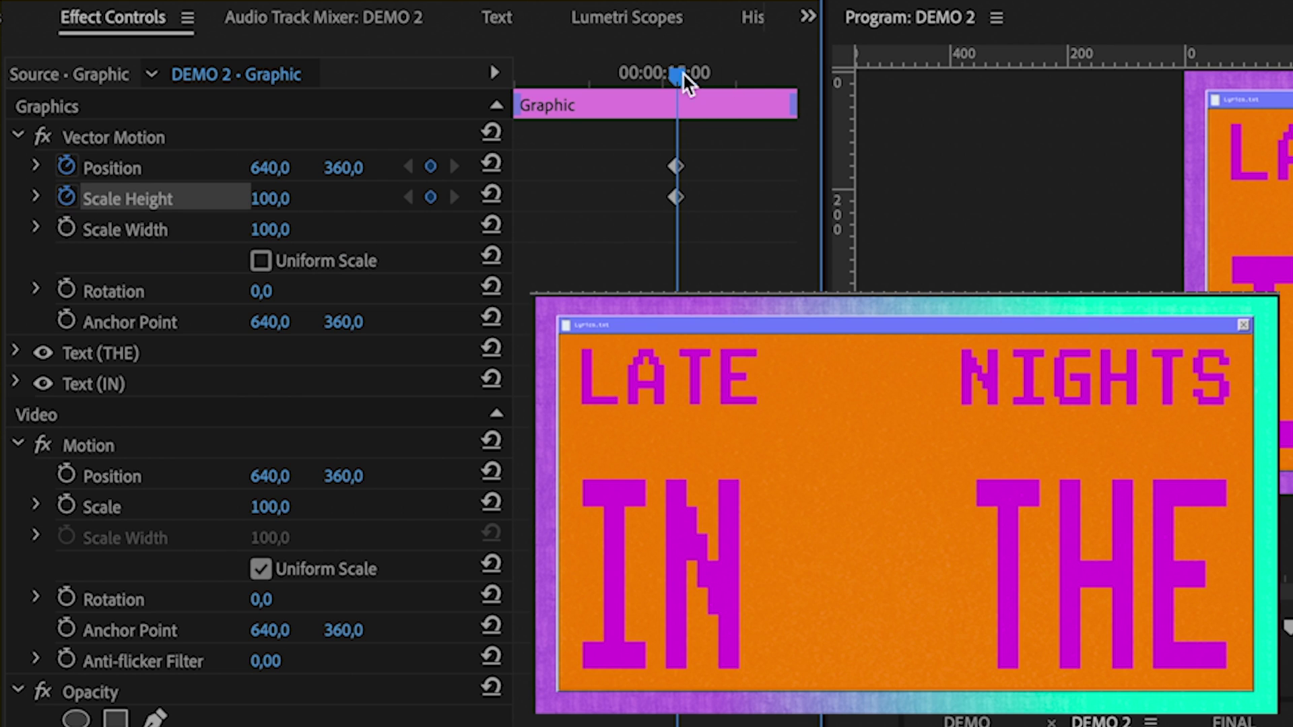
# Step: Further along the IN THE clip, keyframe Scale Height at 21 and lower the vertical Position so the text sits at the window's lower edge
pyautogui.click(752, 74)
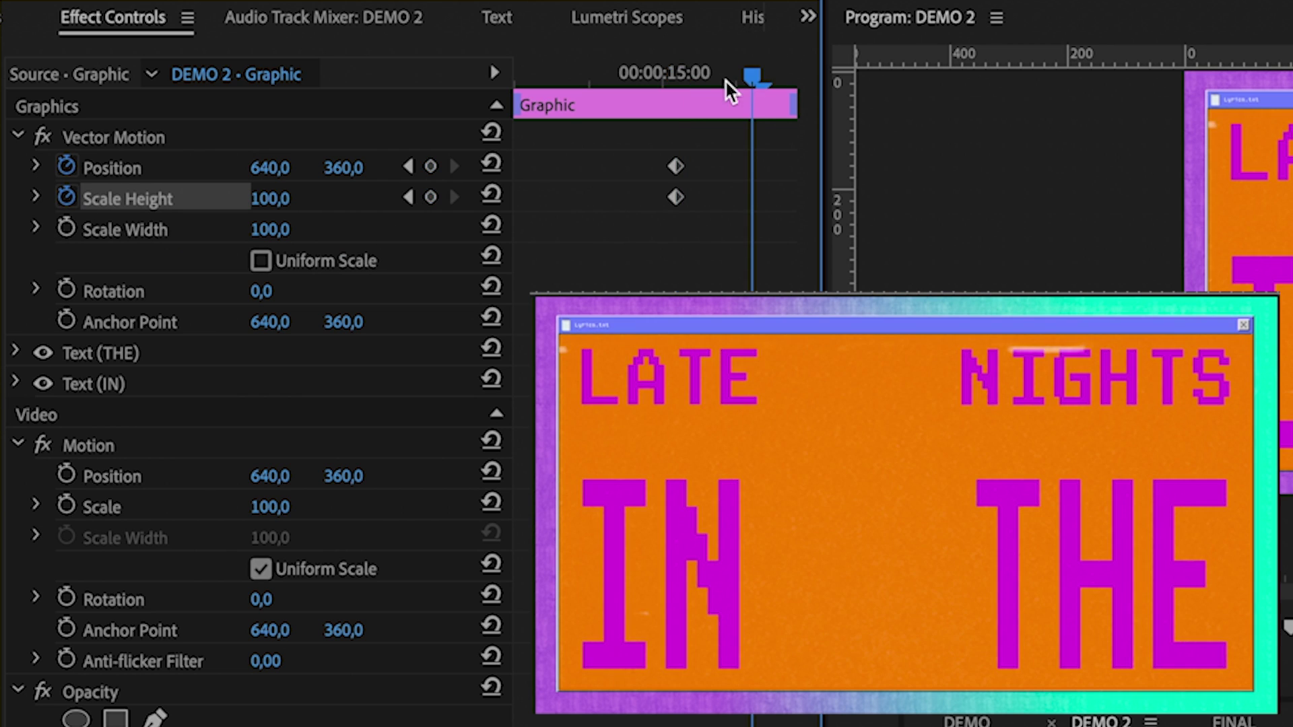
pyautogui.moveTo(265, 198); pyautogui.dragTo(214, 198)
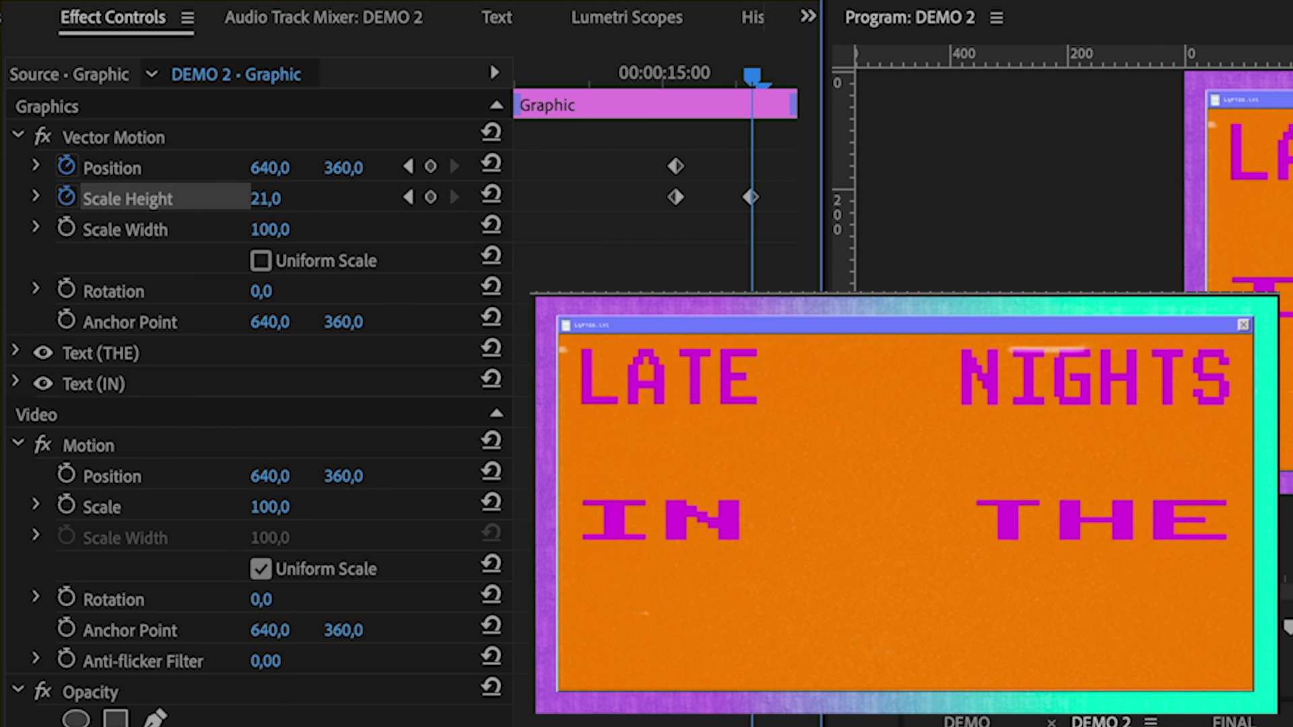
pyautogui.moveTo(344, 168); pyautogui.dragTo(502, 168)
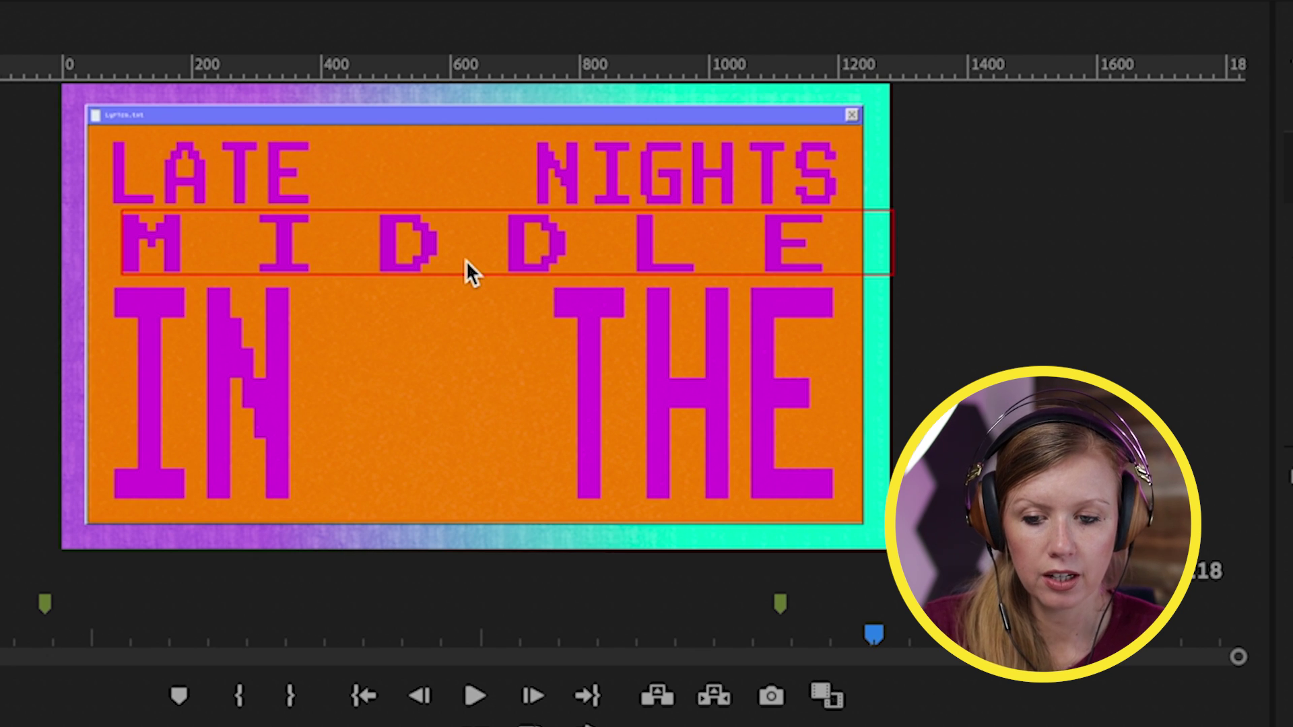
# Step: Save the project, move the MIDDLE clip to track V5 directly above THE, and trim it to match the THE clip's length
pyautogui.hotkey('ctrl', 's')
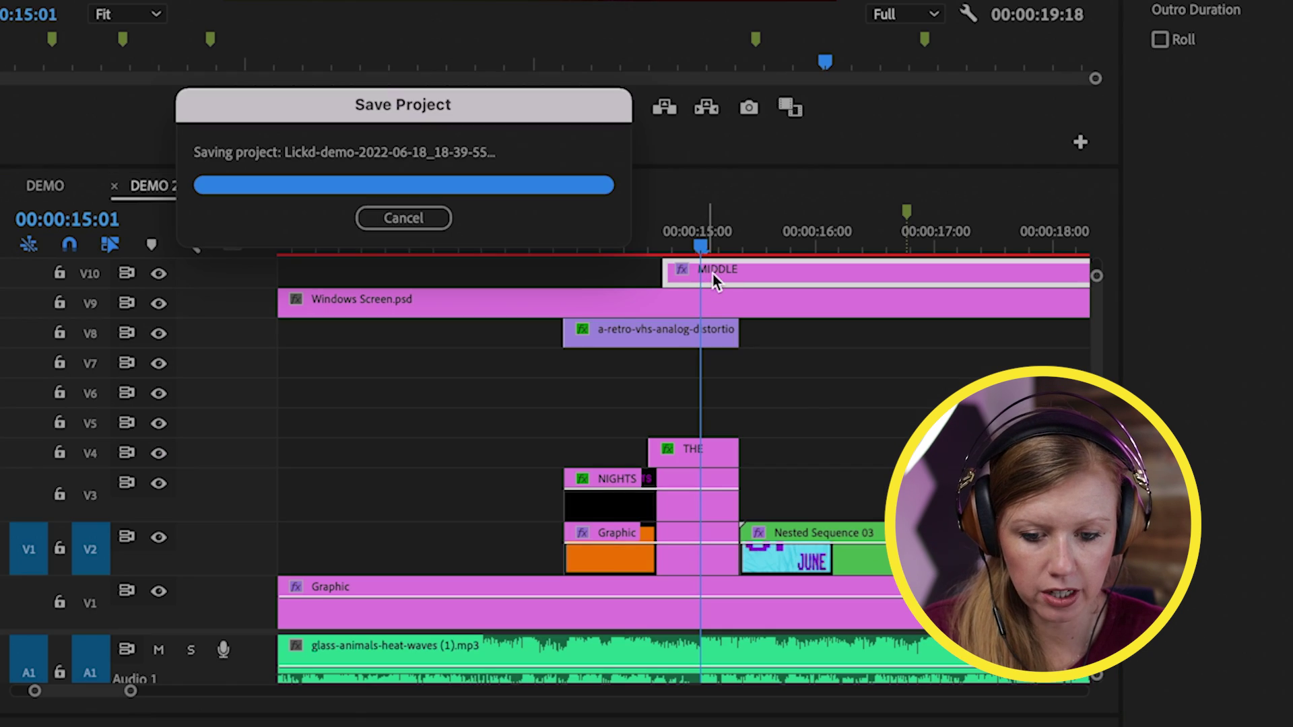
pyautogui.moveTo(717, 272); pyautogui.dragTo(740, 441)
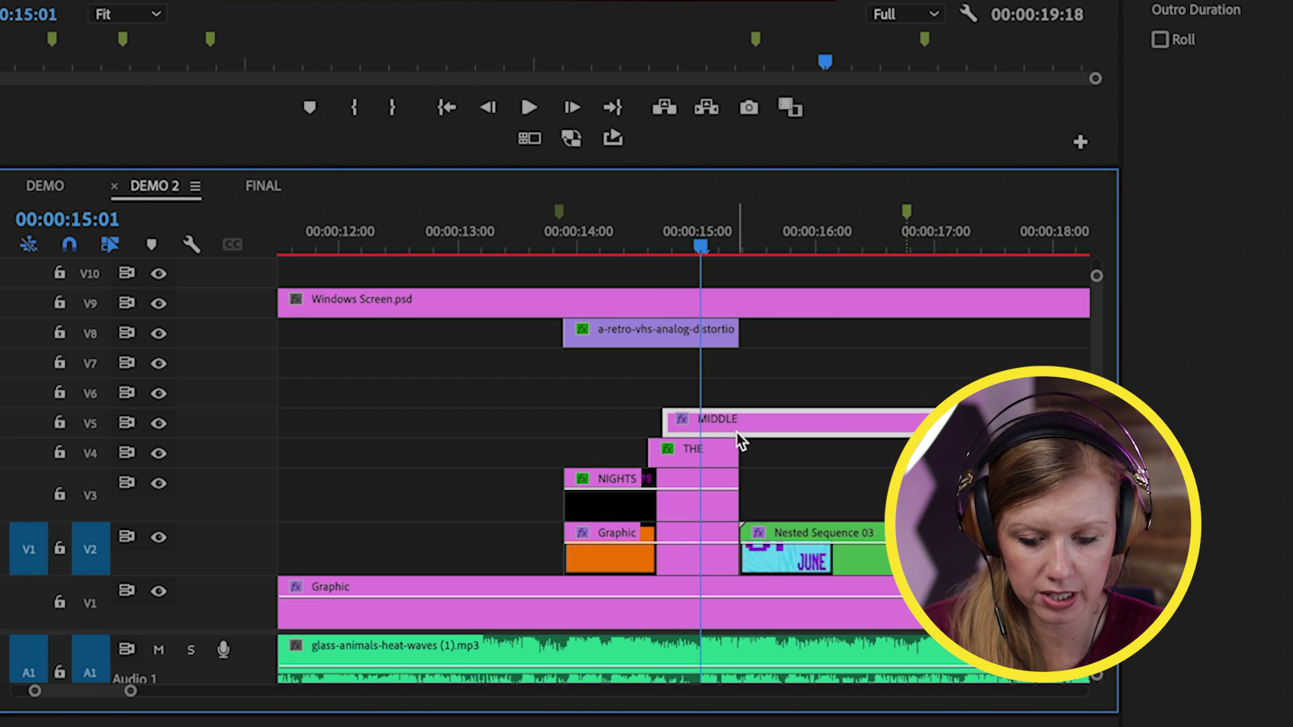
pyautogui.click(785, 421)
pyautogui.moveTo(741, 427); pyautogui.dragTo(649, 421)
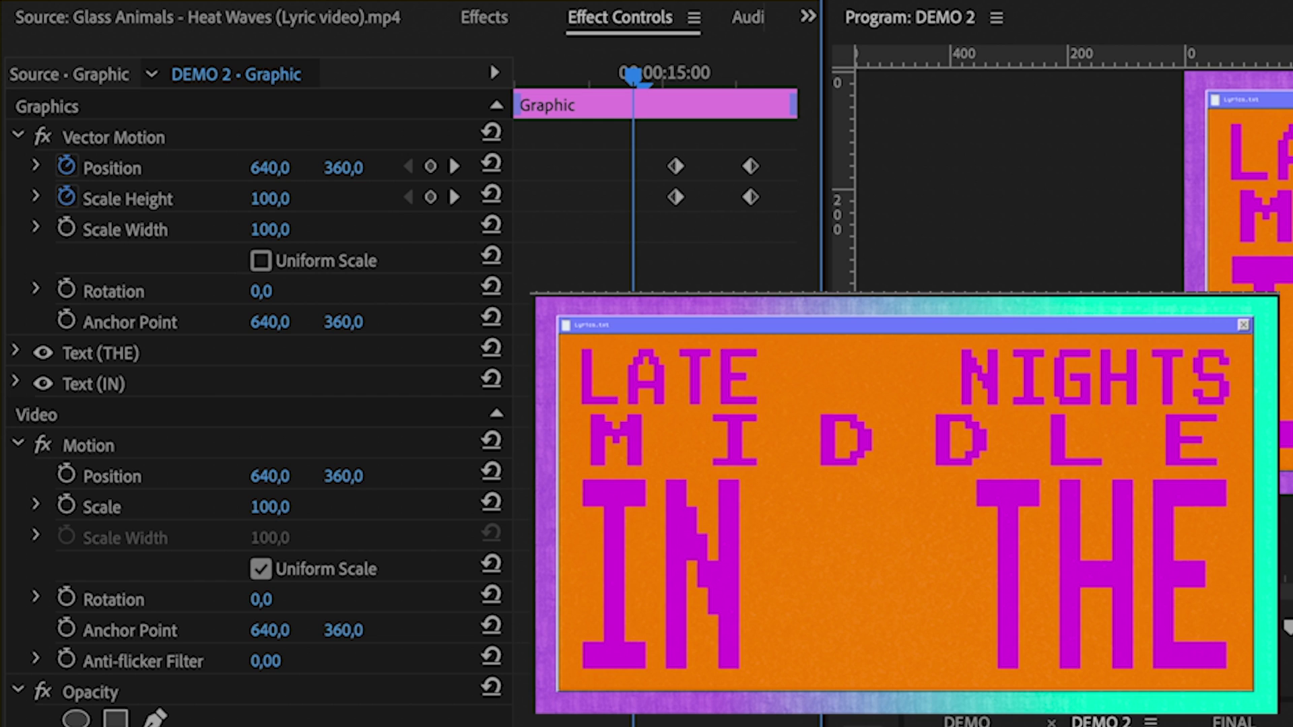
# Step: At 00:00:15:01, turn off Uniform Scale in the MIDDLE clip's Vector Motion and keyframe its Scale Height and Position
pyautogui.click(635, 76)
pyautogui.moveTo(634, 76); pyautogui.dragTo(681, 94)
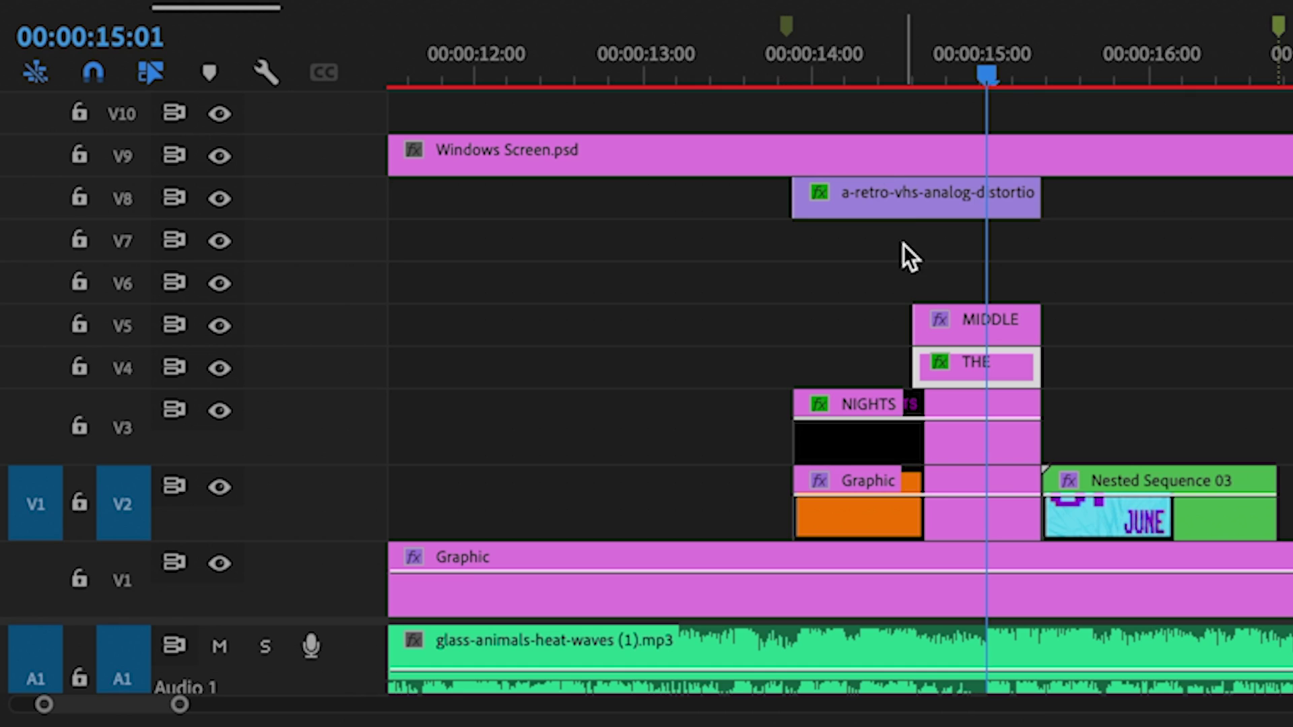
pyautogui.click(973, 323)
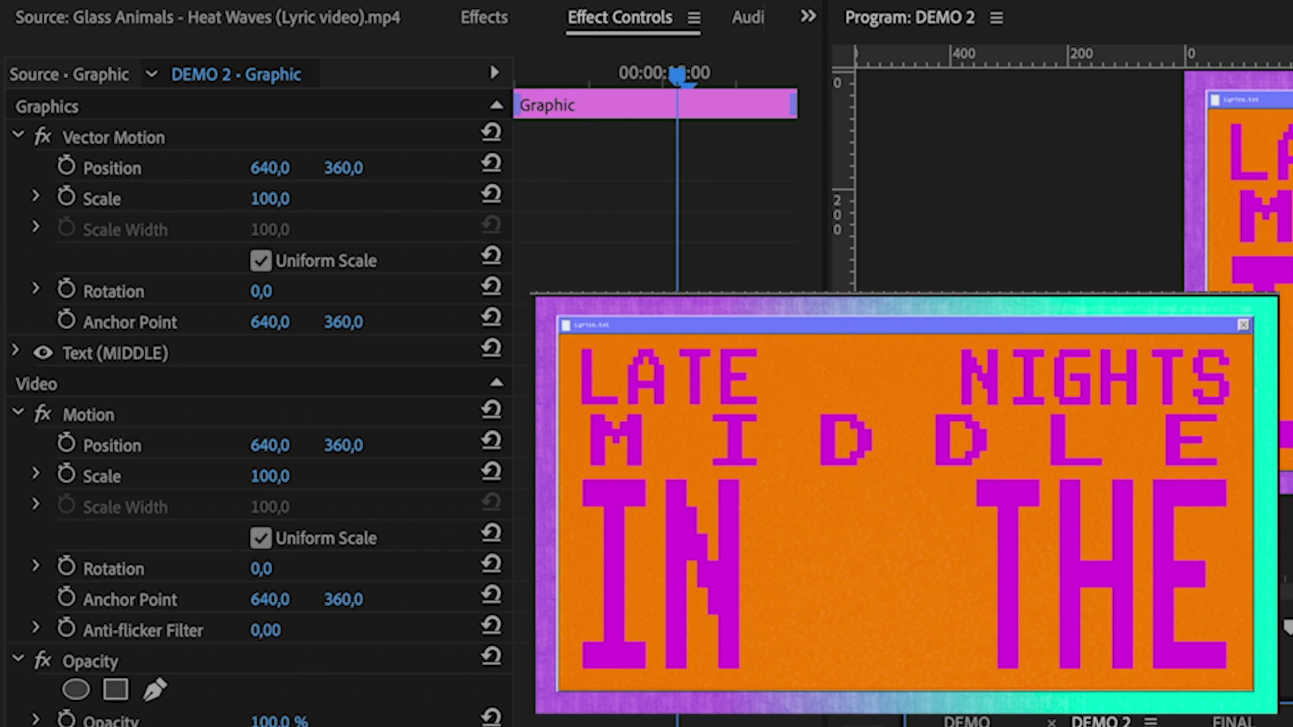
pyautogui.click(260, 261)
pyautogui.click(66, 197)
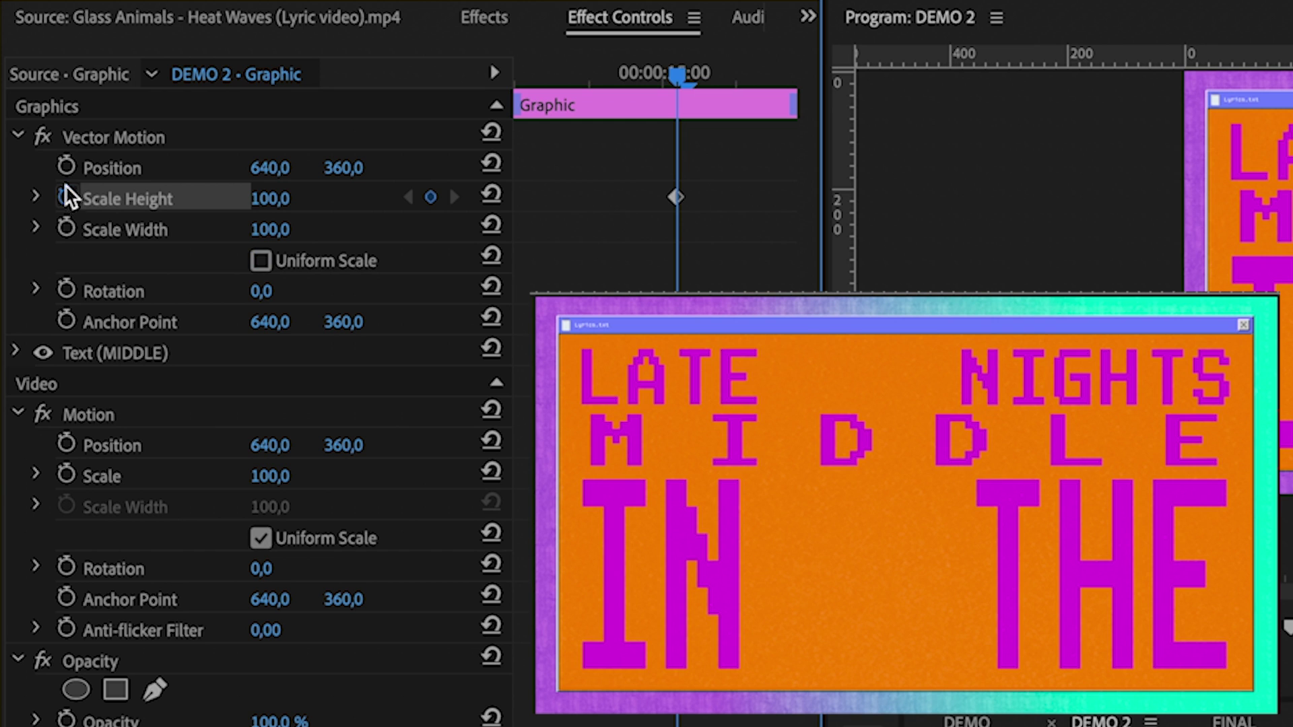
pyautogui.click(66, 167)
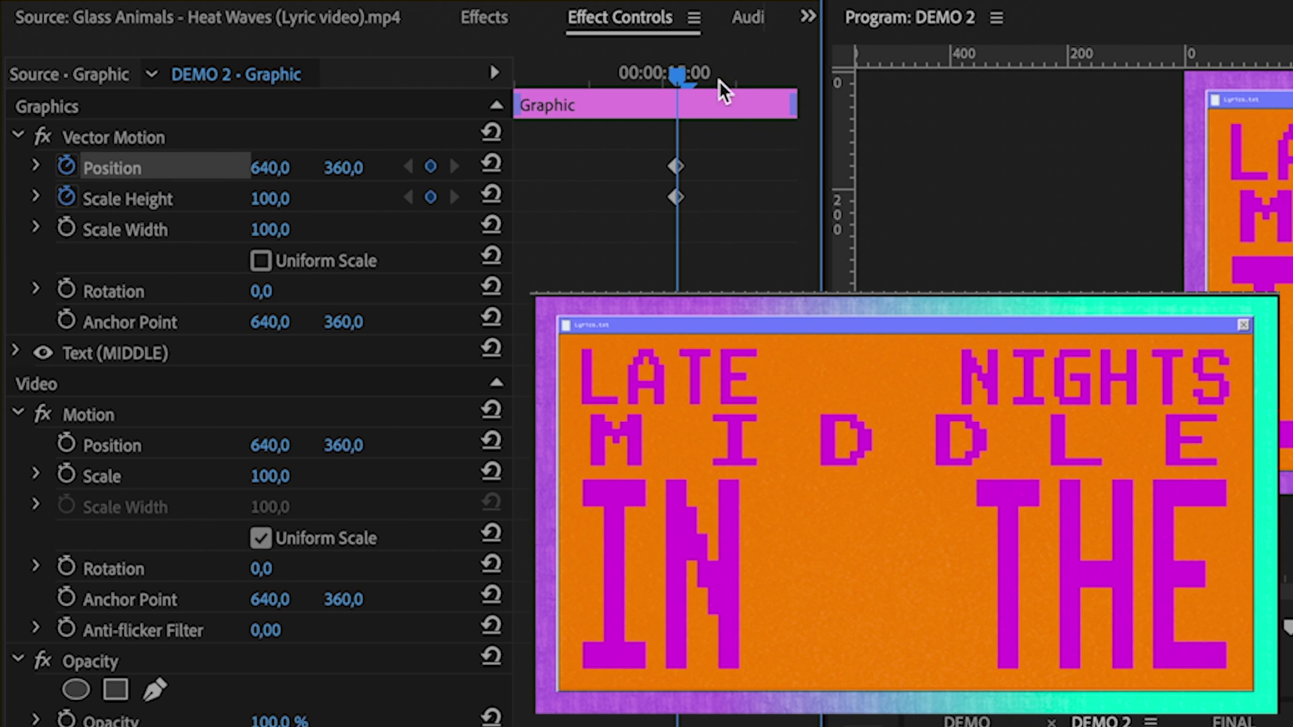
# Step: At IN THE's second keyframes, increase MIDDLE's Scale Height and vertical Position so it fills the gap between LATE NIGHTS and IN THE, and play it
pyautogui.click(752, 75)
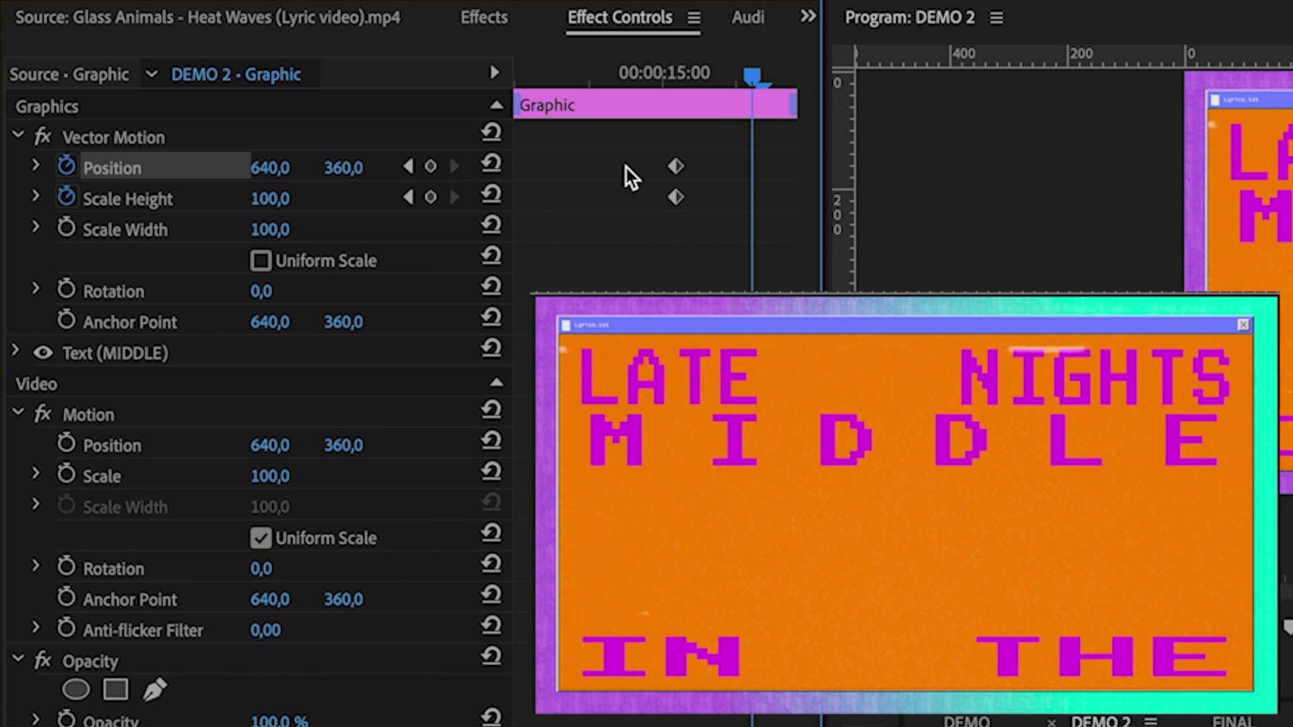
pyautogui.moveTo(324, 210); pyautogui.dragTo(467, 210)
pyautogui.moveTo(352, 167); pyautogui.dragTo(585, 167)
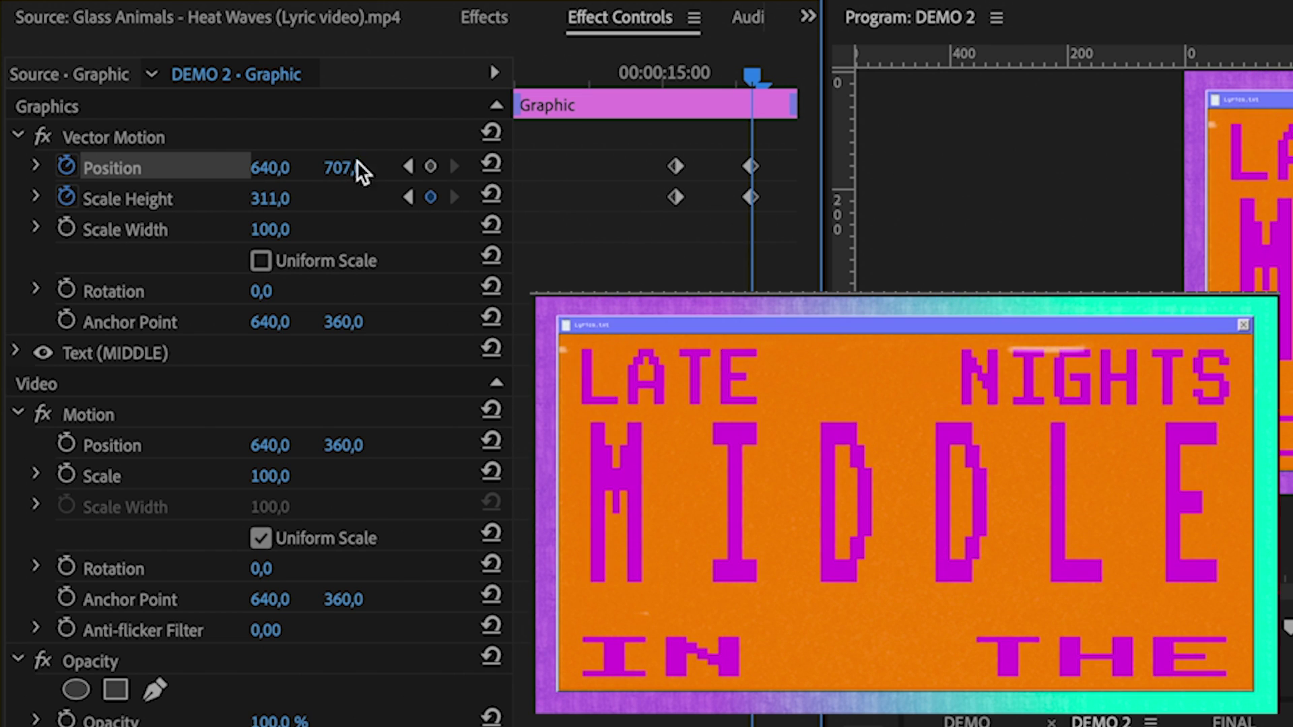
pyautogui.moveTo(302, 209); pyautogui.dragTo(388, 167)
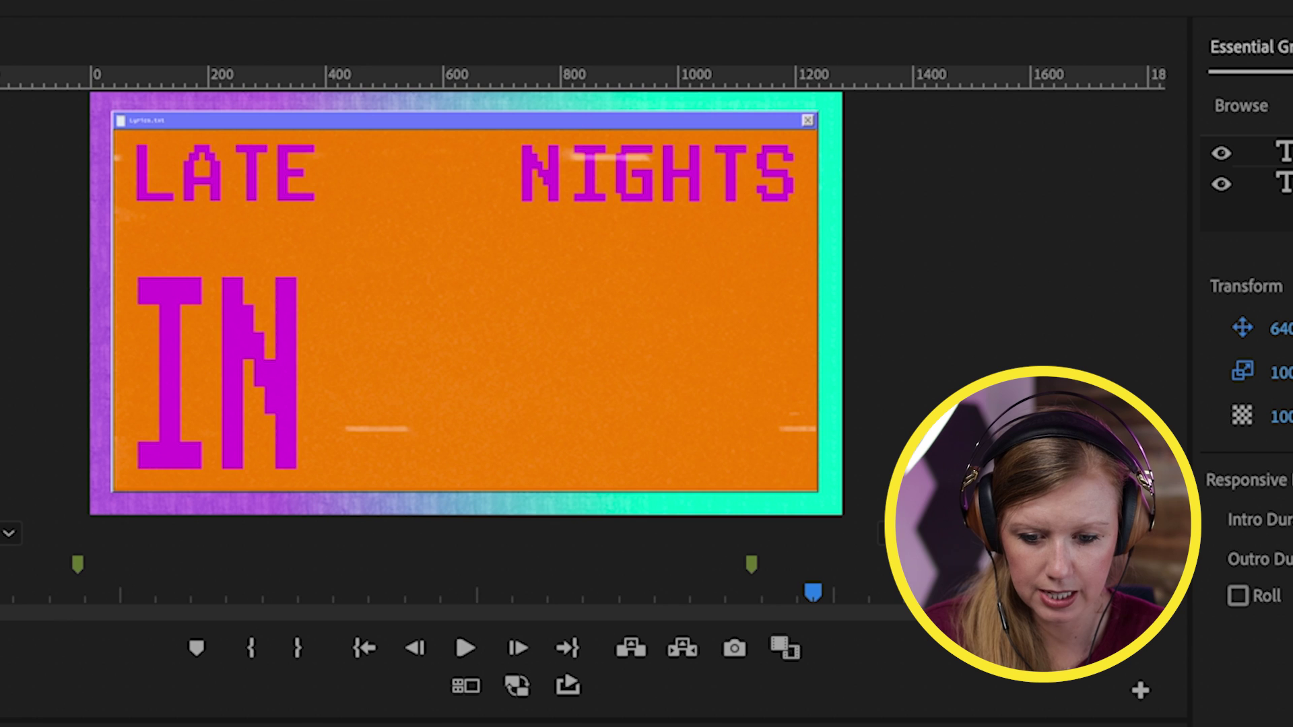
pyautogui.press('space')
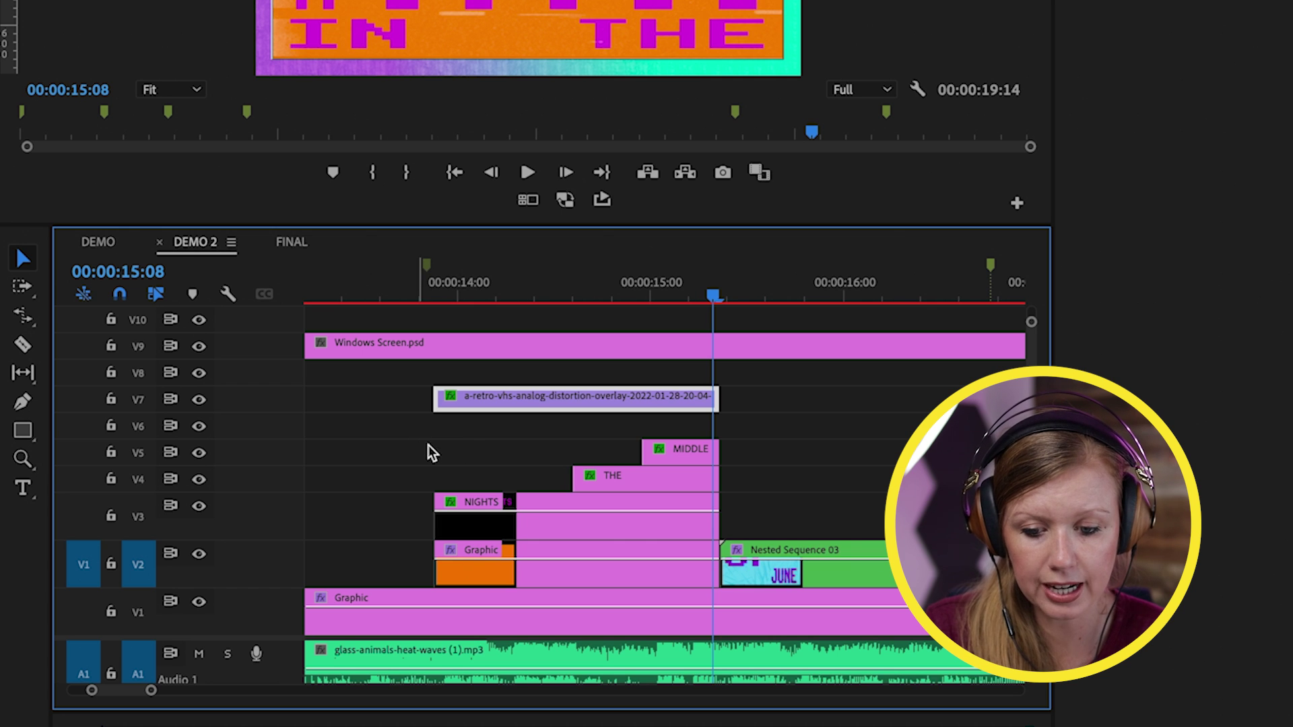
# Step: Nest the NIGHTS, THE and MIDDLE text clips on tracks V3 to V5 into one sequence, accepting the default name
pyautogui.moveTo(423, 435); pyautogui.dragTo(696, 522)
pyautogui.rightClick(589, 526)
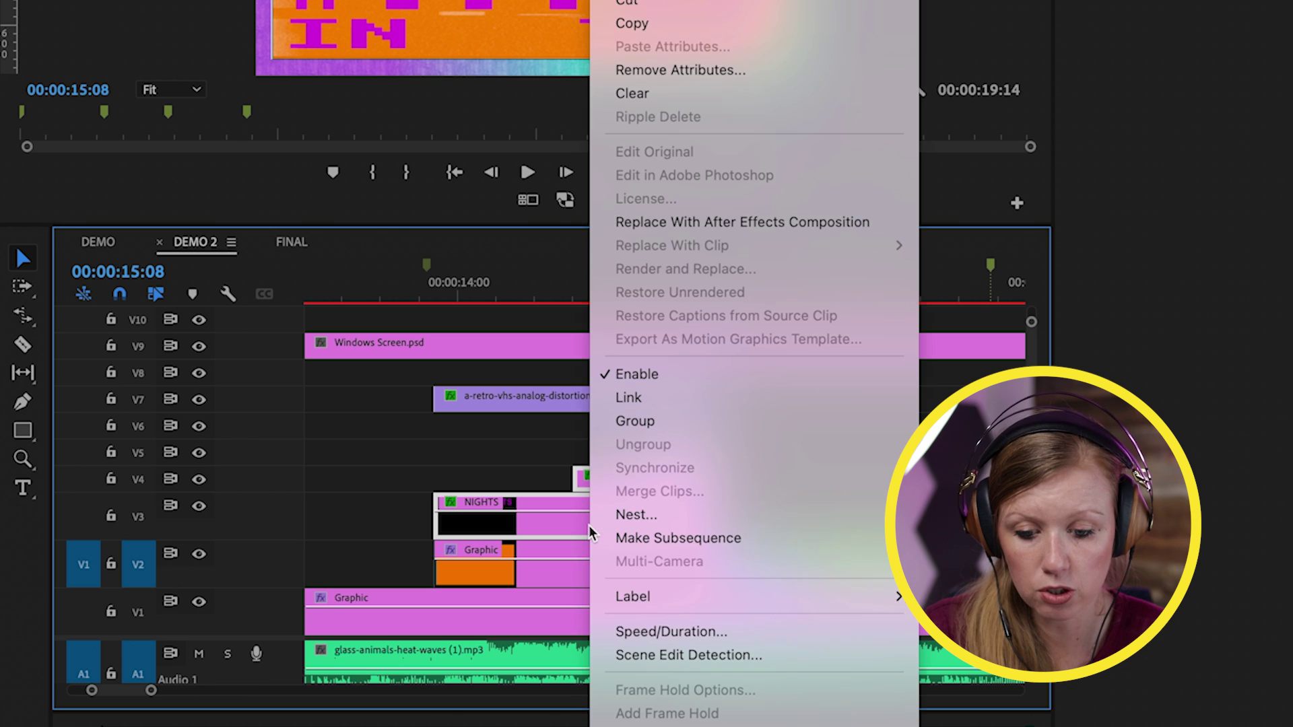
pyautogui.click(657, 513)
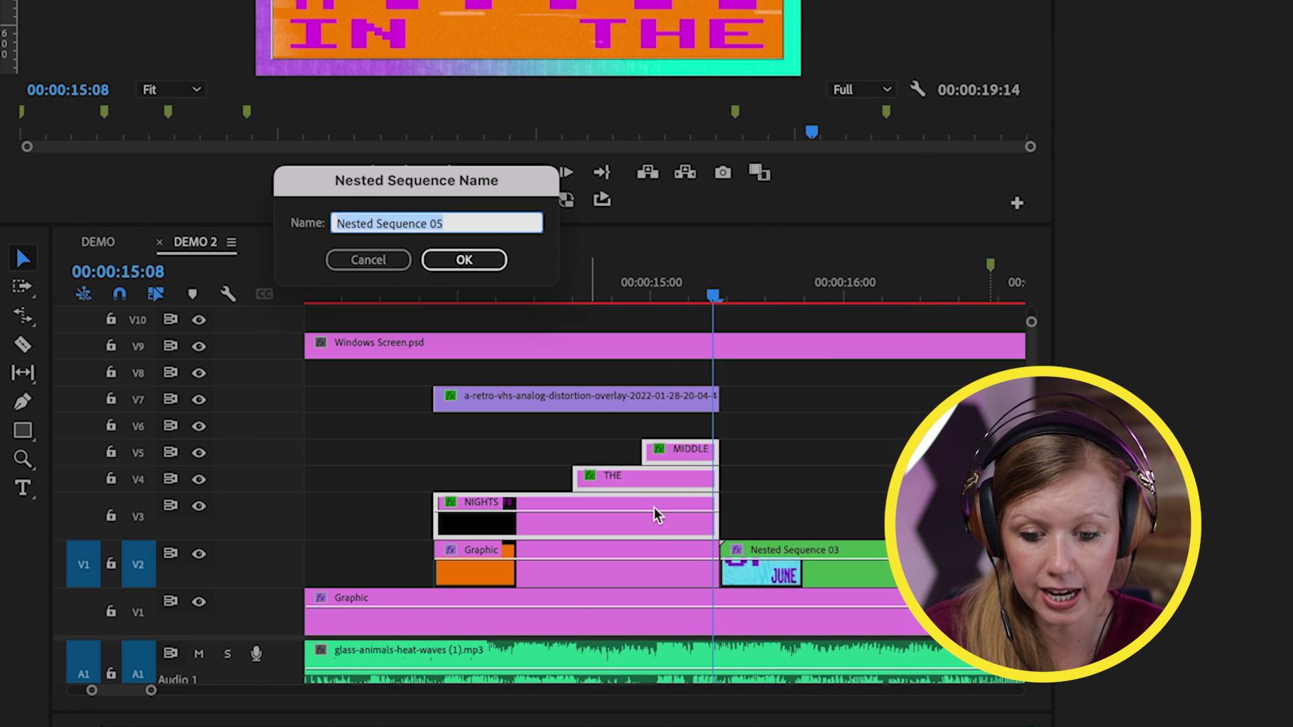
pyautogui.press('Return')
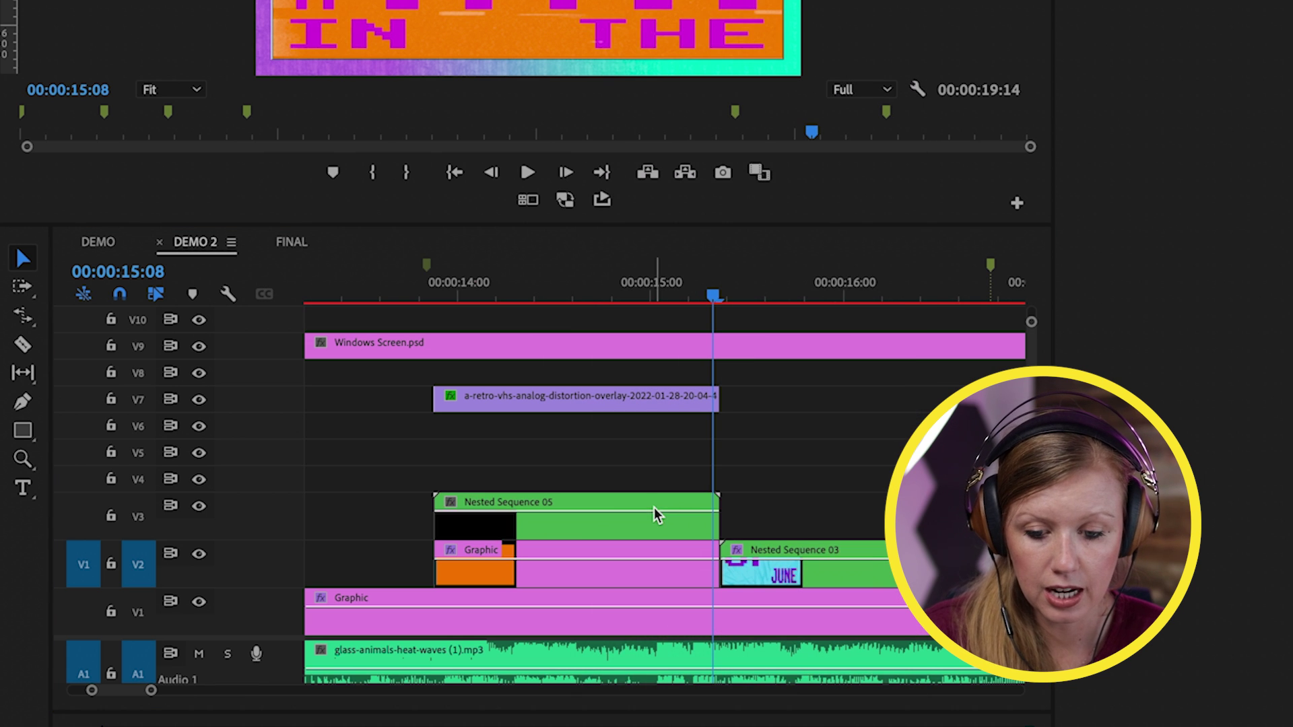
# Step: Apply the BCC Video Glitch effect to the newly nested lyric sequence
pyautogui.click(611, 528)
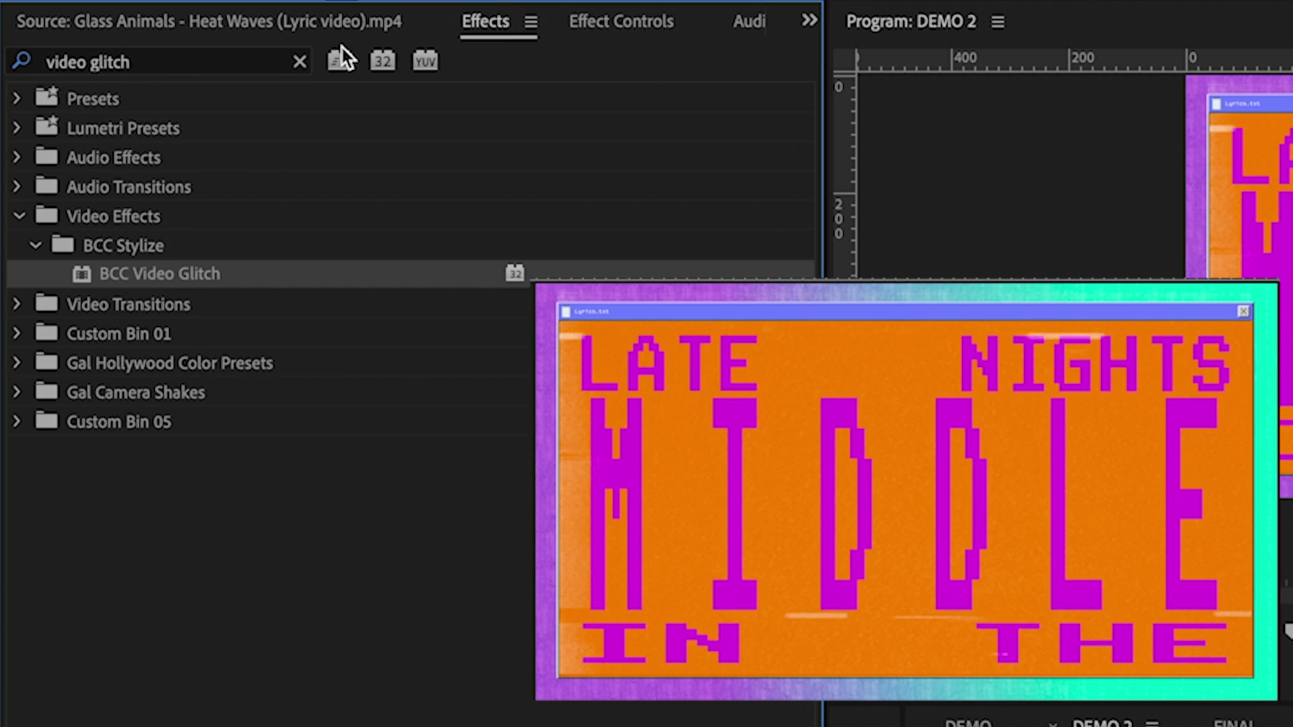
pyautogui.click(169, 61)
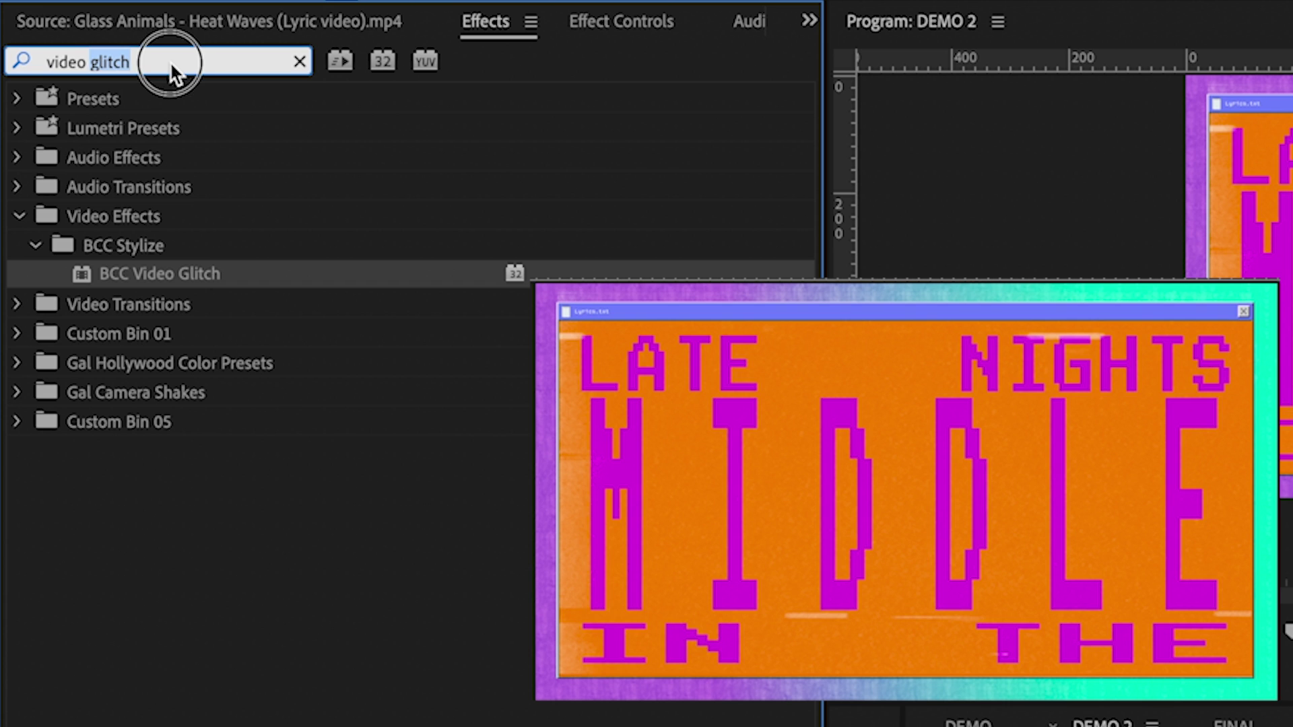
pyautogui.moveTo(155, 275); pyautogui.dragTo(323, 310)
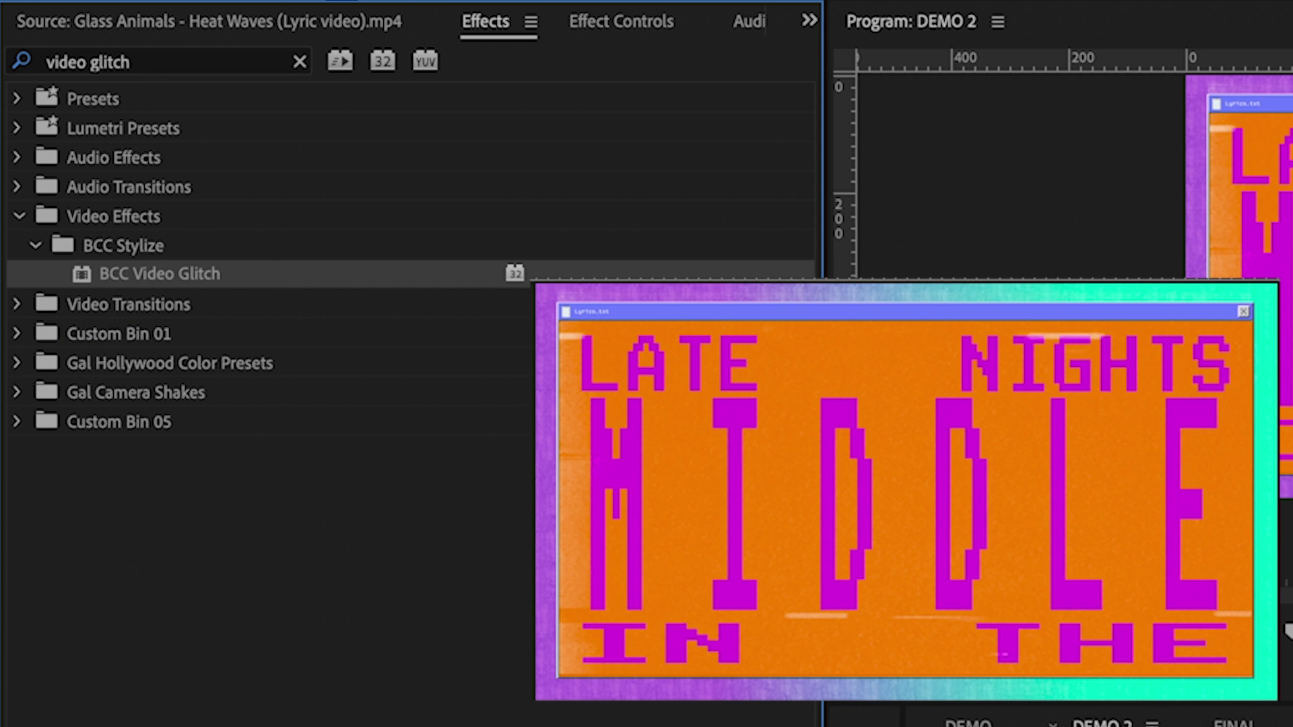
# Step: Search the effects for "bcc p", apply BCC Prism to the nested lyric sequence, and play through to the OF JUNE section
pyautogui.hotkey('shift', 'f')
pyautogui.write('bc')
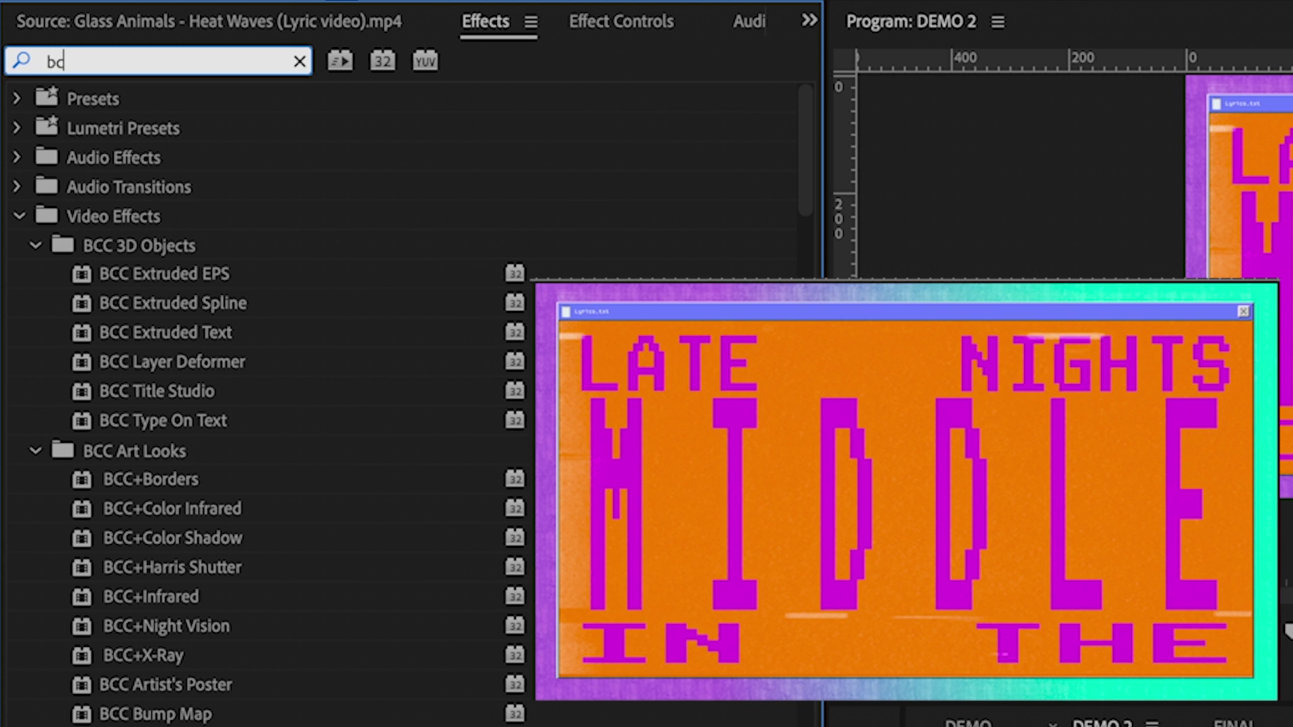
pyautogui.write('c p')
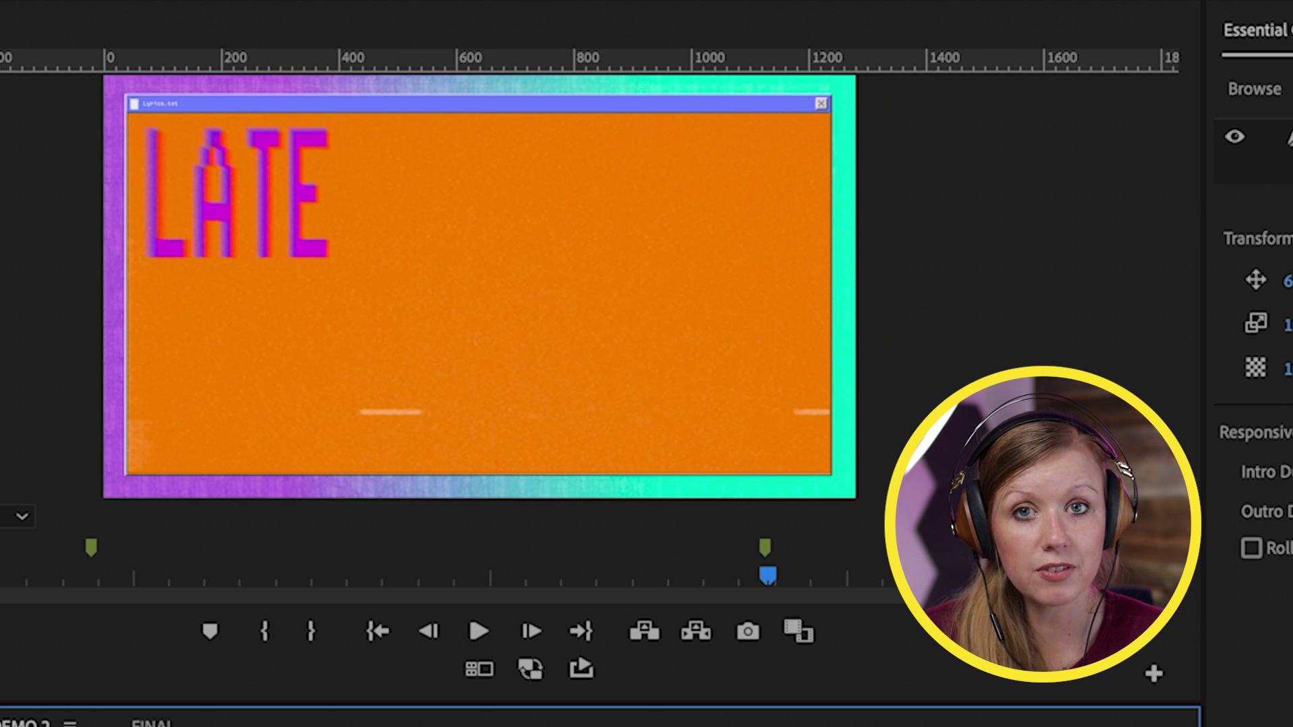
pyautogui.press('space')
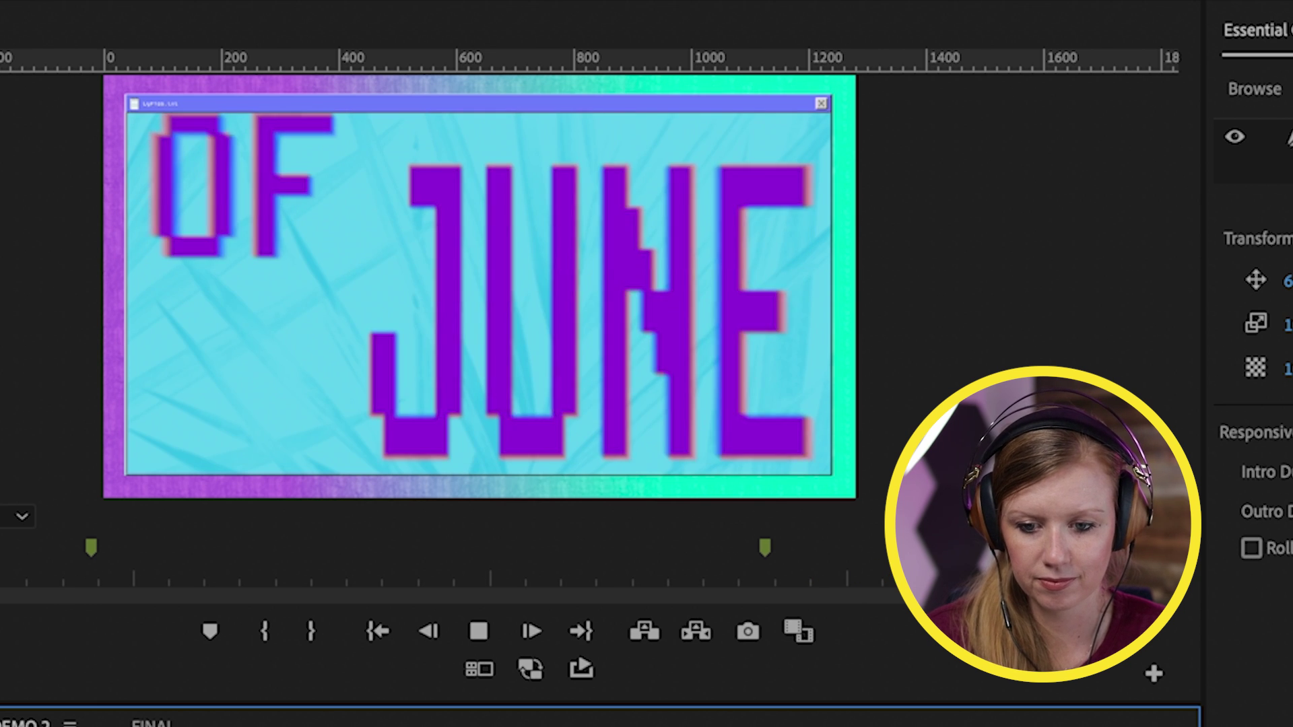
pyautogui.press('space')
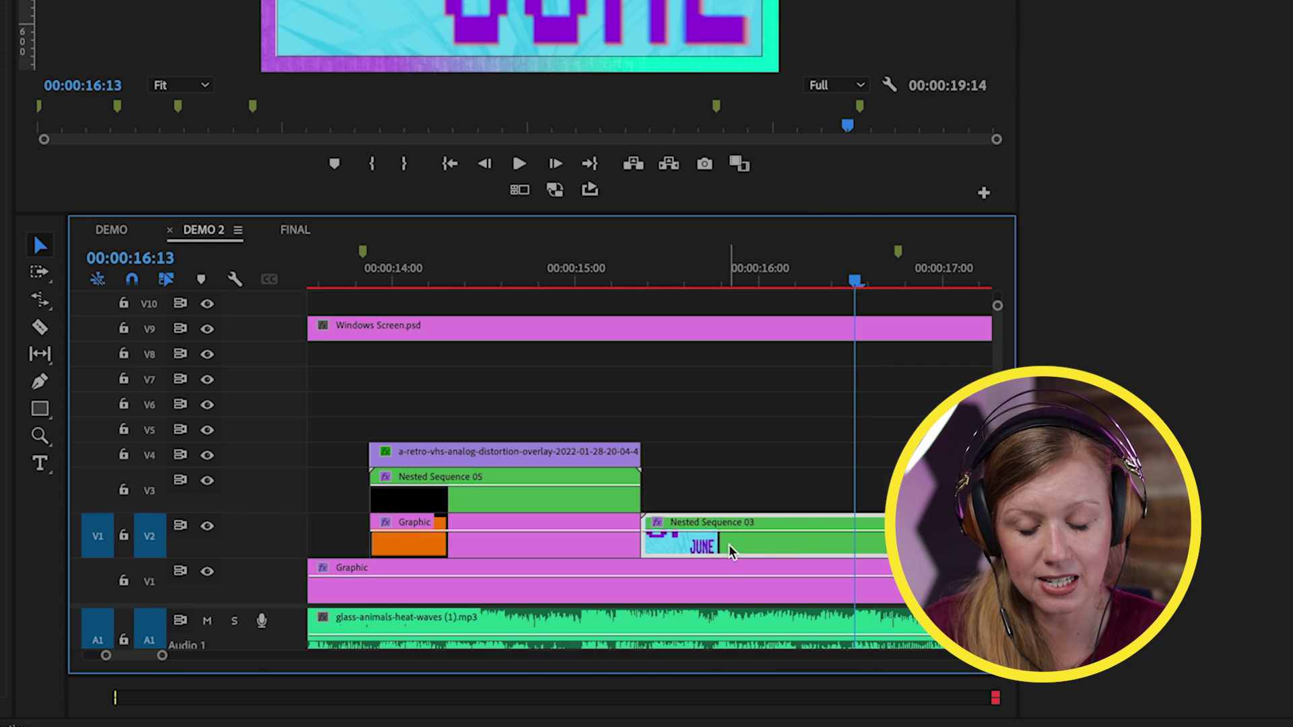
# Step: Open the OF JUNE nested sequence, select the OF clip on track V4, and select its OF and JUNE text layers in turn
pyautogui.doubleClick(726, 551)
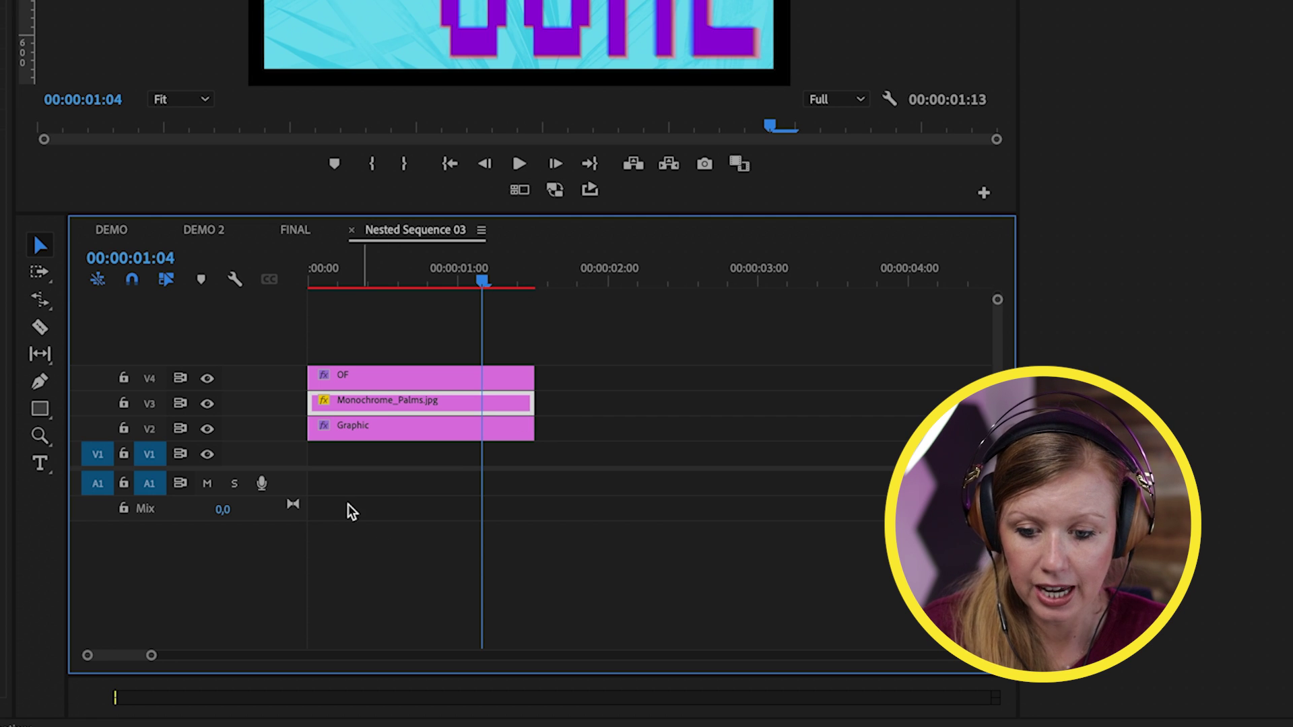
pyautogui.click(384, 375)
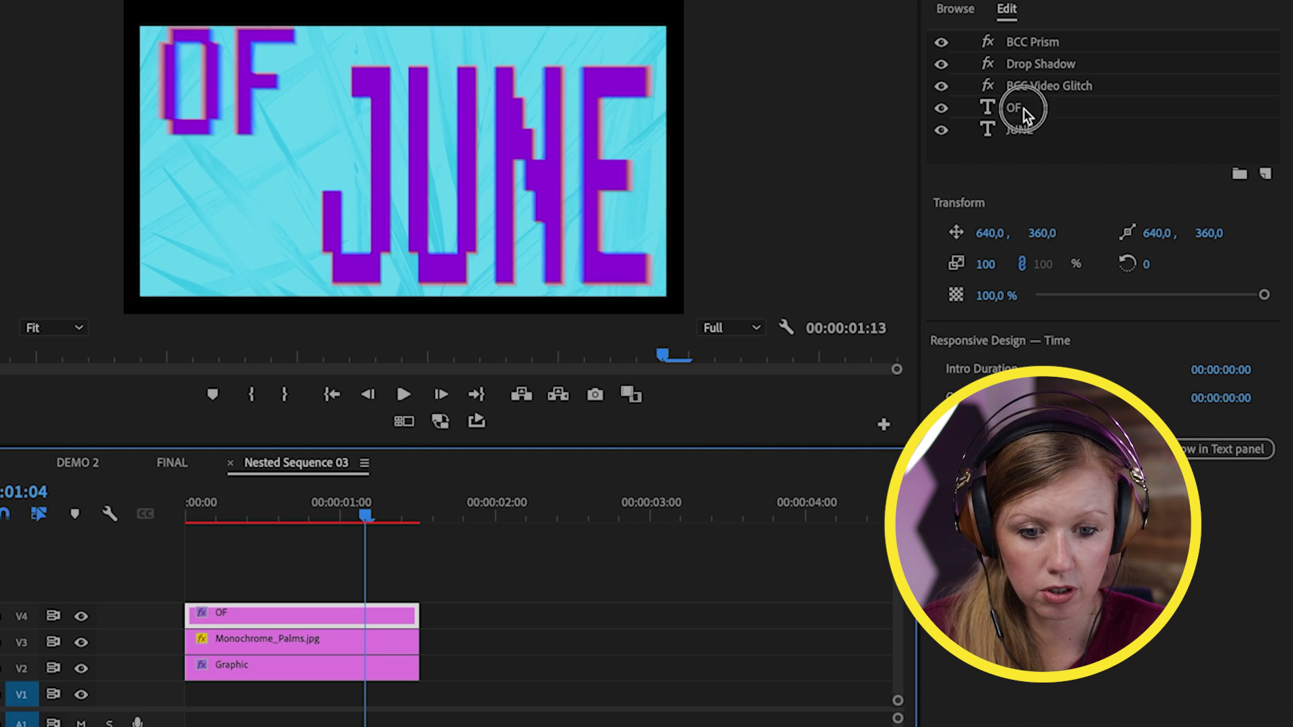
pyautogui.click(1023, 107)
pyautogui.click(1023, 129)
pyautogui.click(1020, 109)
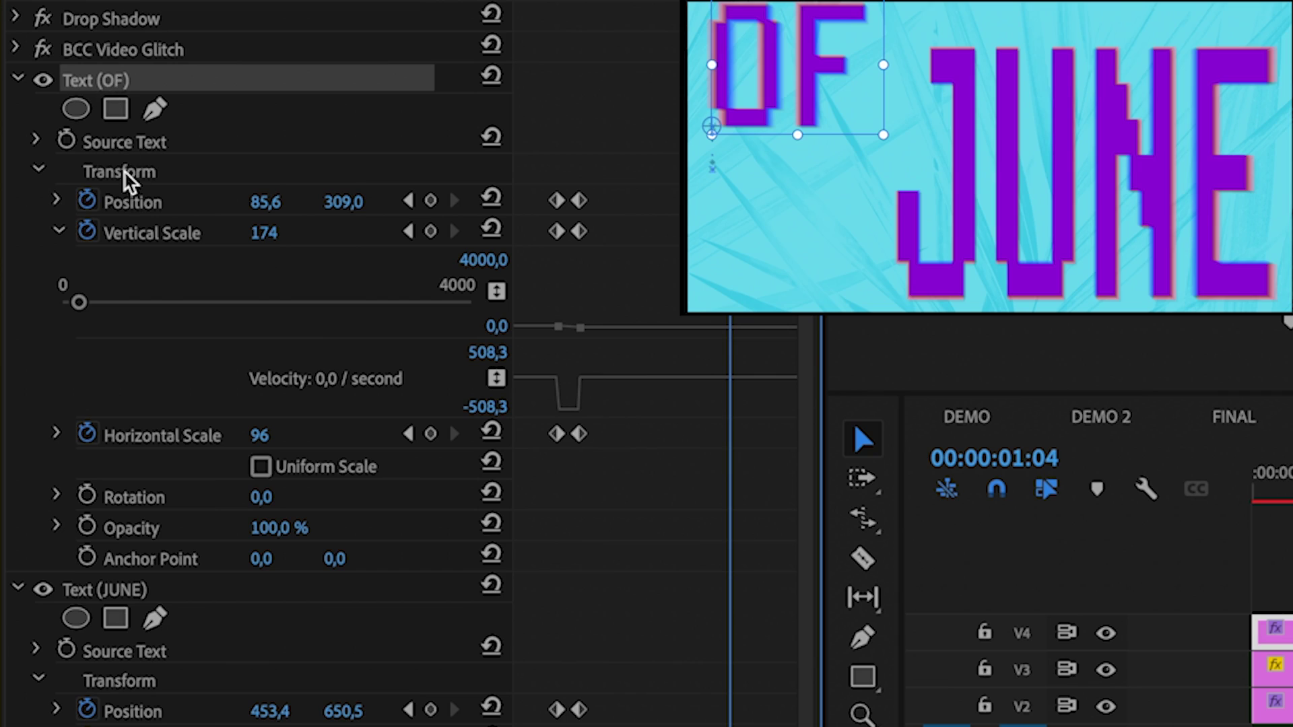
# Step: Examine the Position, Vertical Scale and Horizontal Scale keyframes of the OF and JUNE text layers, going from 00:00:00:06 to 00:00:00:09
pyautogui.click(126, 188)
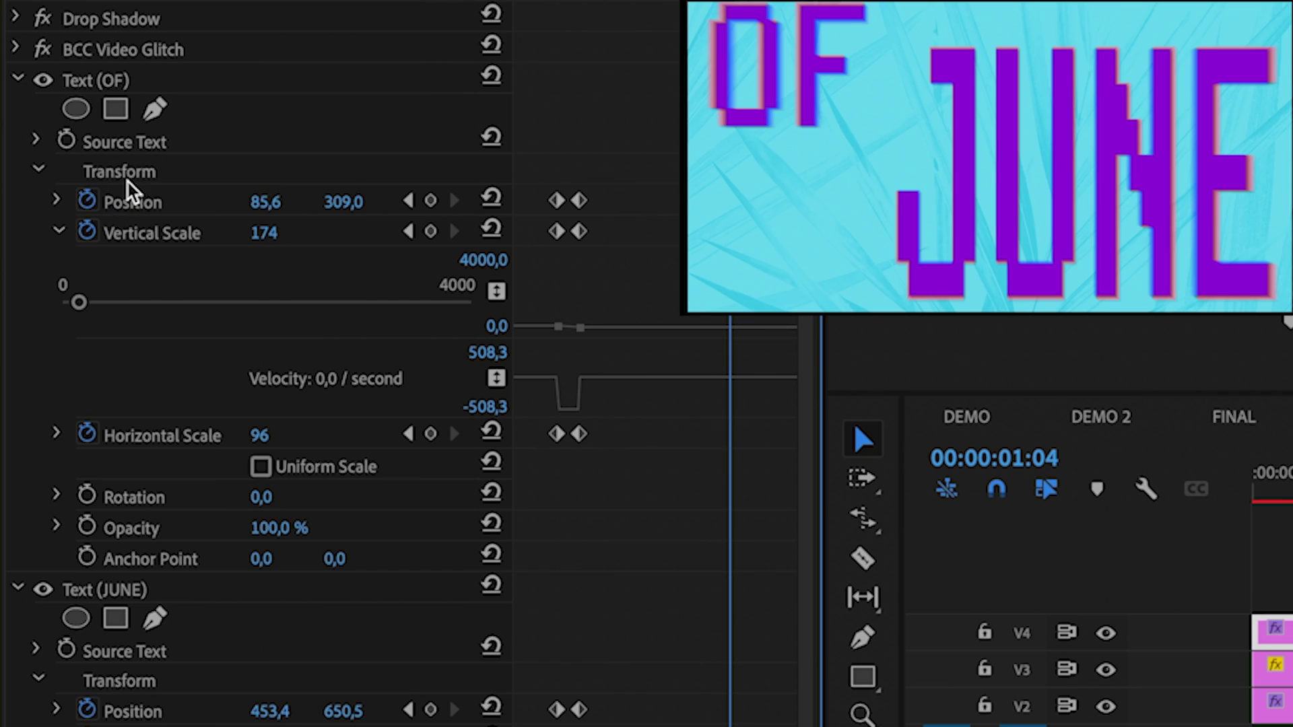
pyautogui.click(103, 84)
pyautogui.scroll(-2, 81, 311)
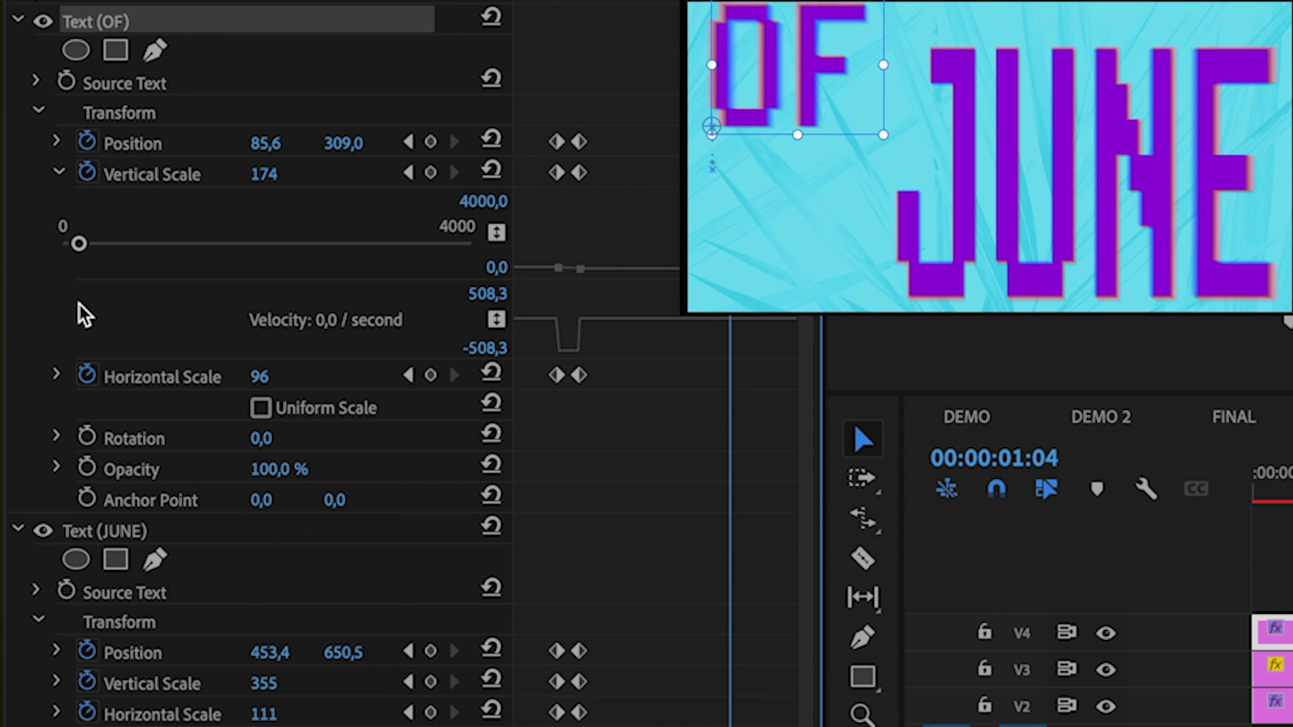
pyautogui.click(121, 530)
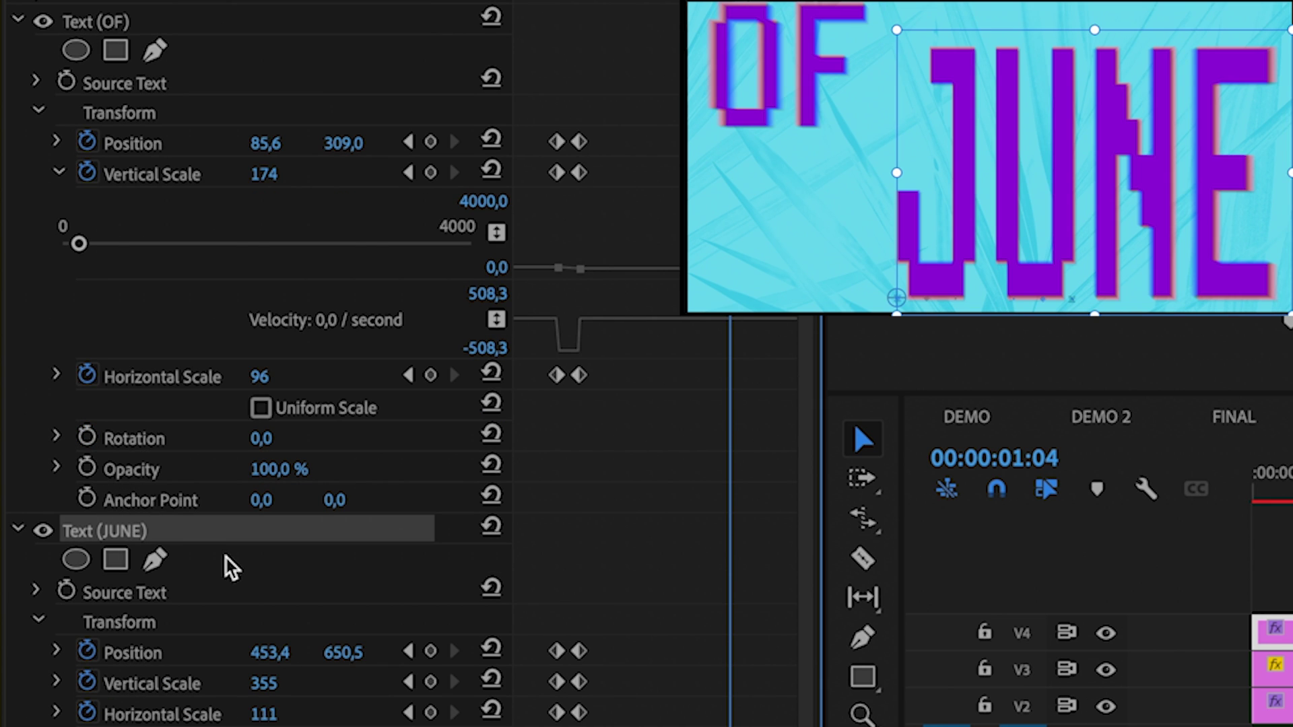
pyautogui.click(556, 142)
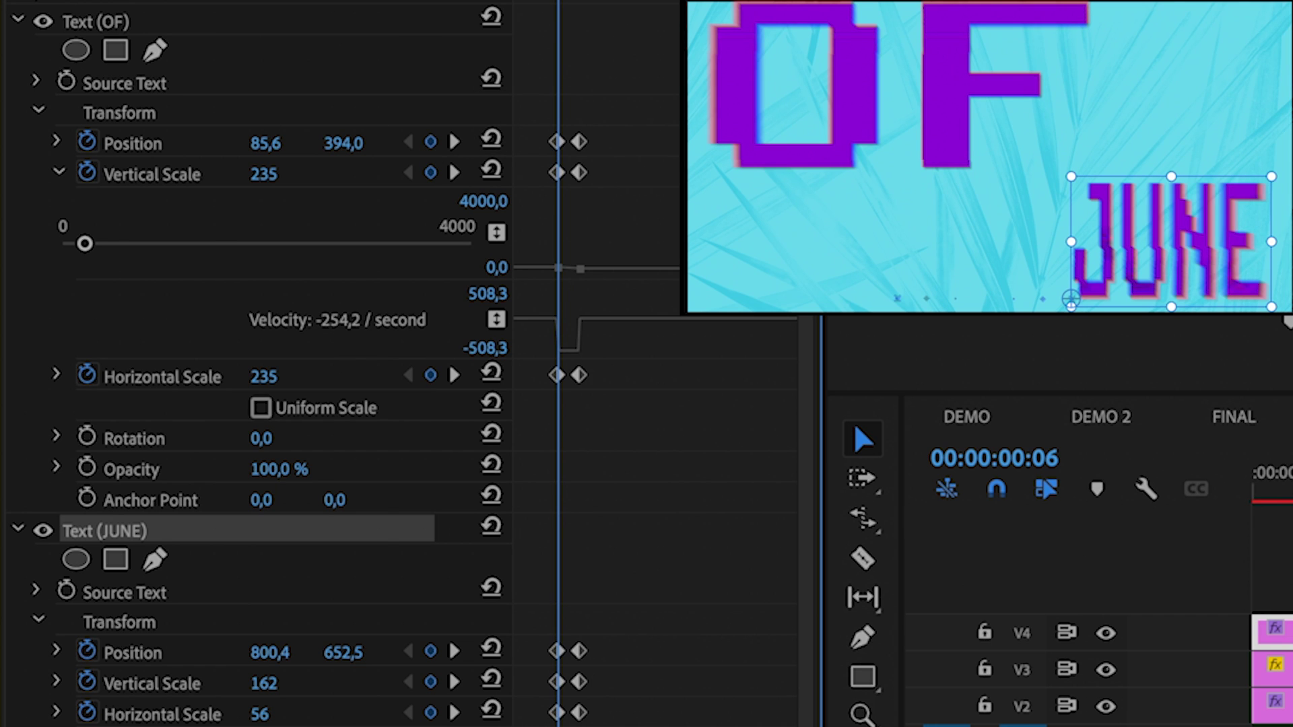
pyautogui.press('Right')
pyautogui.press('Right')
pyautogui.press('Right')
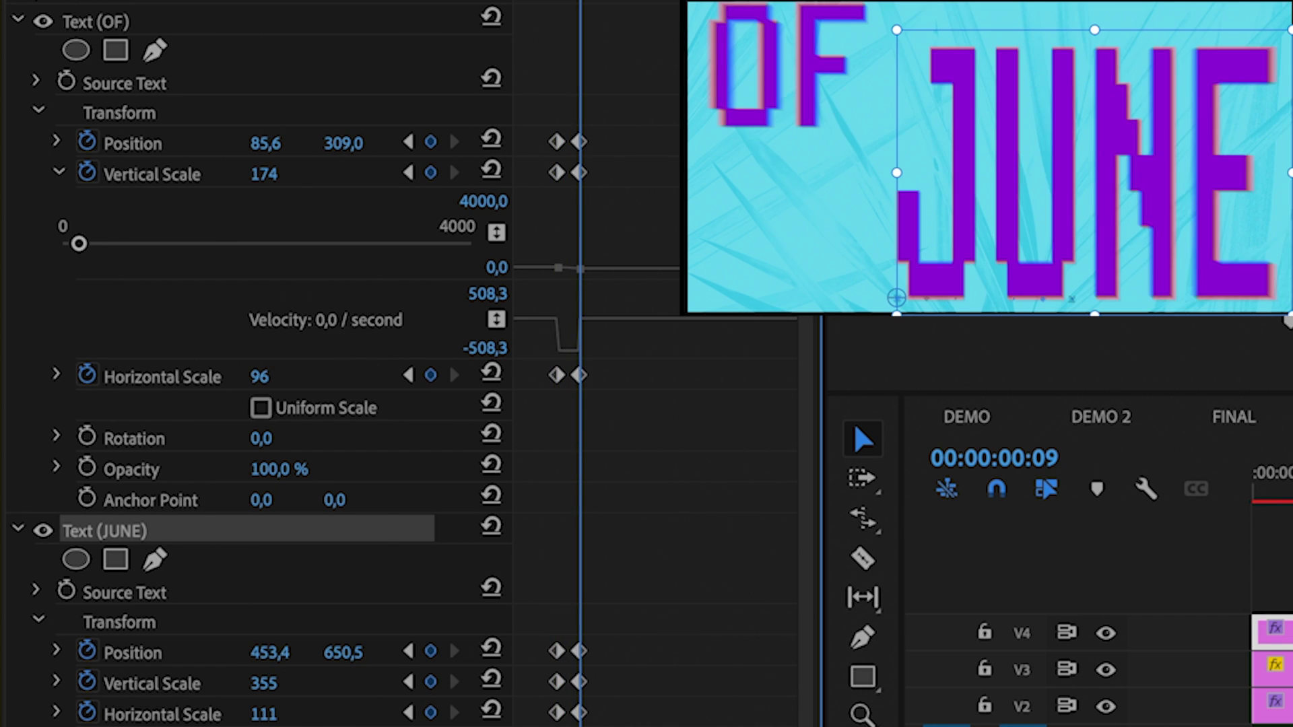
# Step: Compare the OF and JUNE text stretch between 00:00:00:06 and 00:00:00:09, return to 00:00:00:09, and save the project
pyautogui.press('Left')
pyautogui.press('Left')
pyautogui.press('Left')
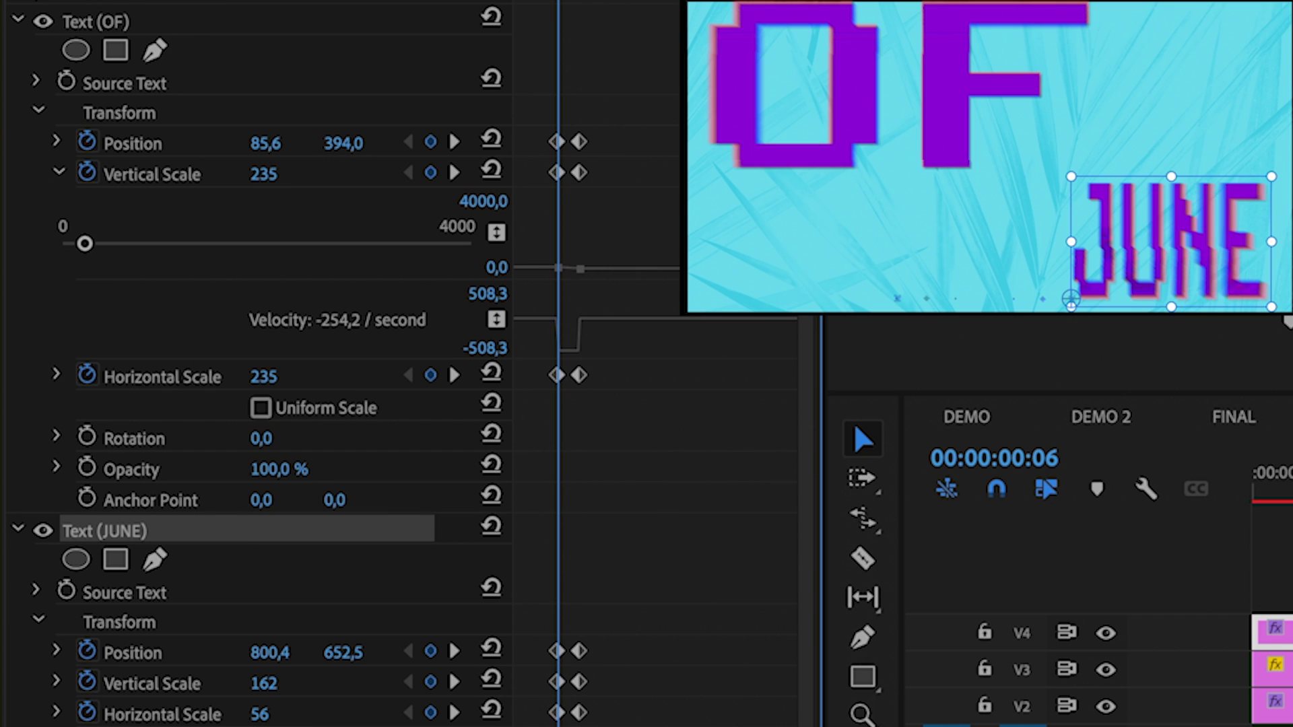
pyautogui.press('Right')
pyautogui.press('Right')
pyautogui.press('Right')
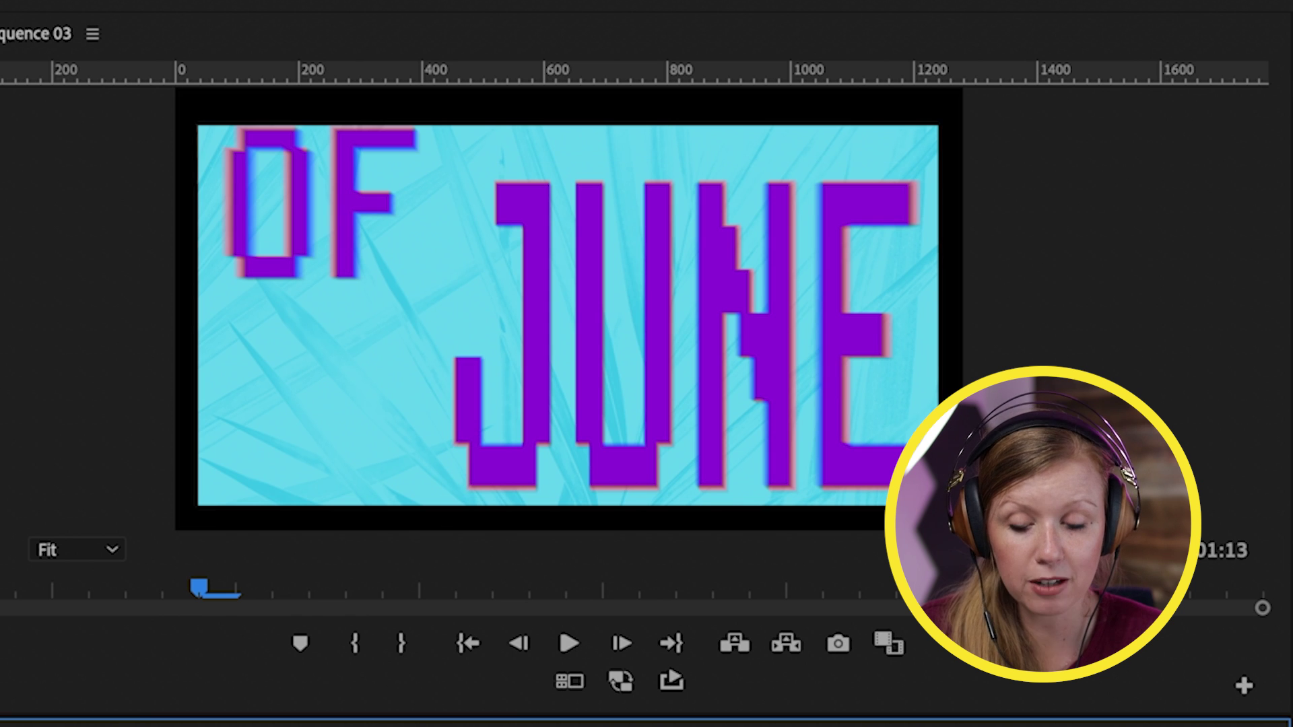
pyautogui.hotkey('ctrl', 's')
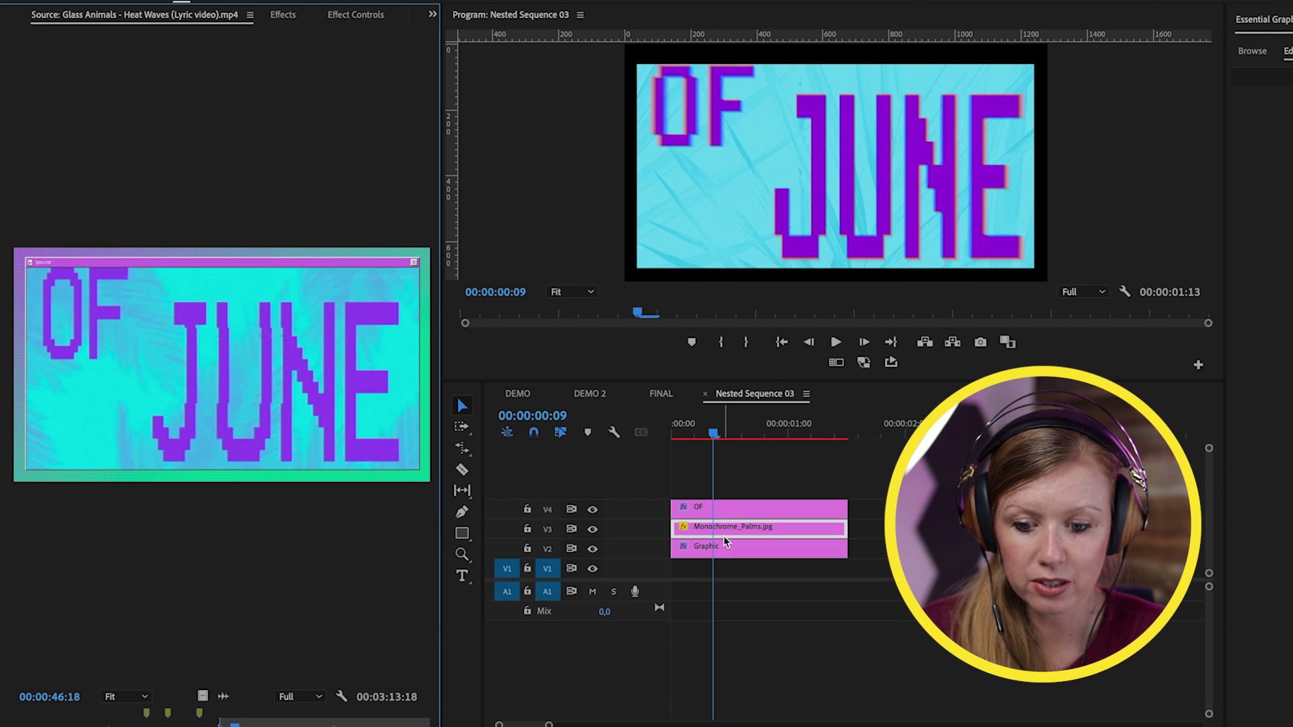
# Step: Preview the Monochrome_Palms.jpg clip on track V3, check the Graphic clip below it, and show the palms clip's effect settings
pyautogui.doubleClick(724, 532)
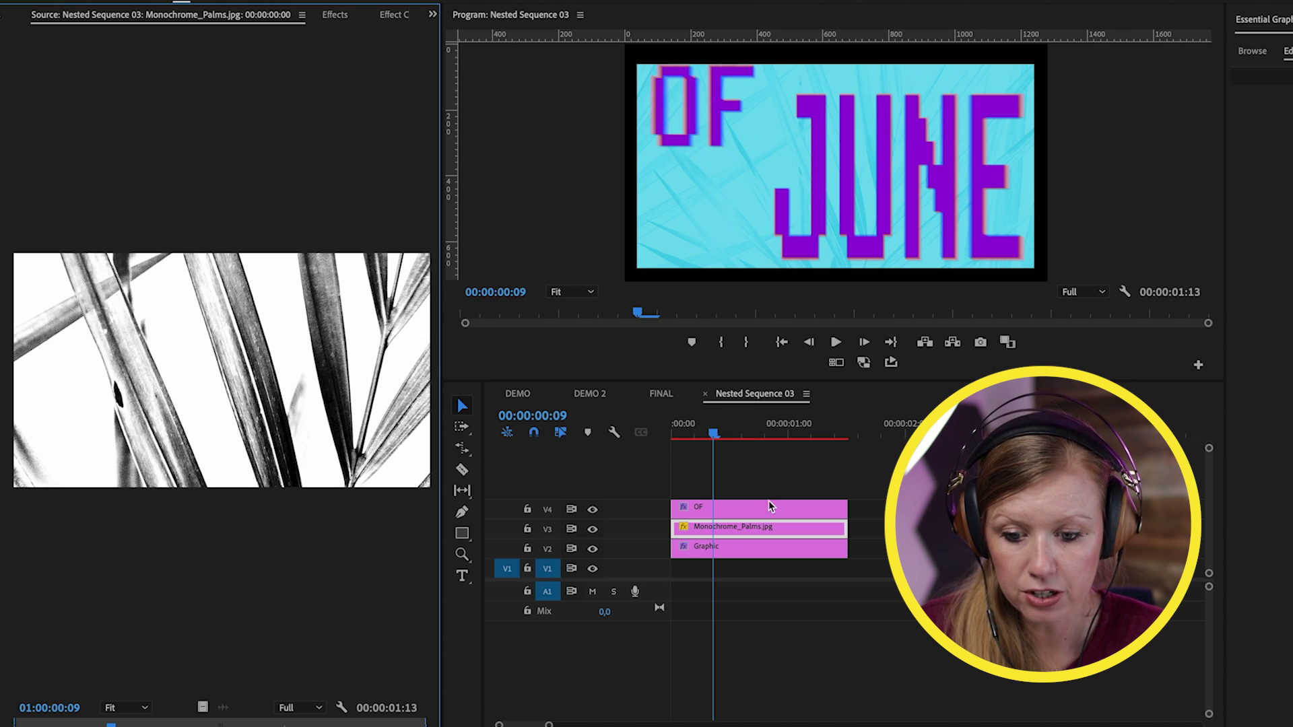
pyautogui.click(724, 549)
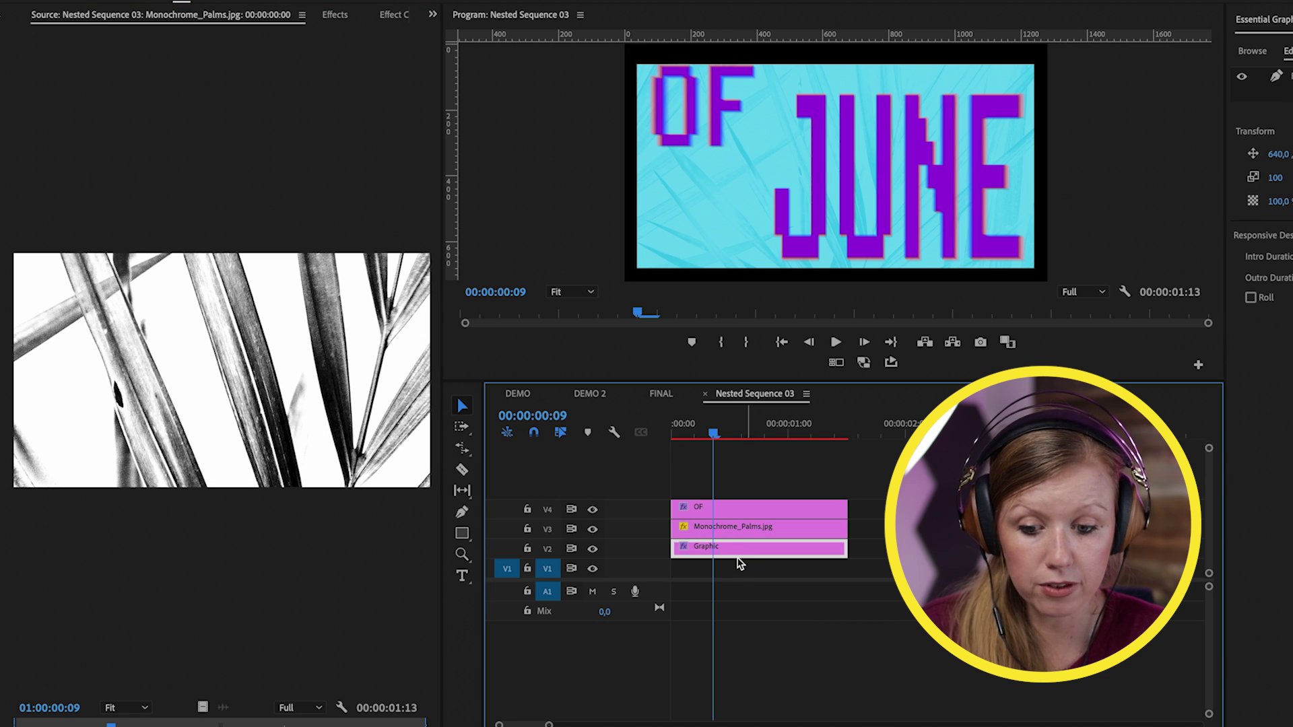
pyautogui.click(737, 532)
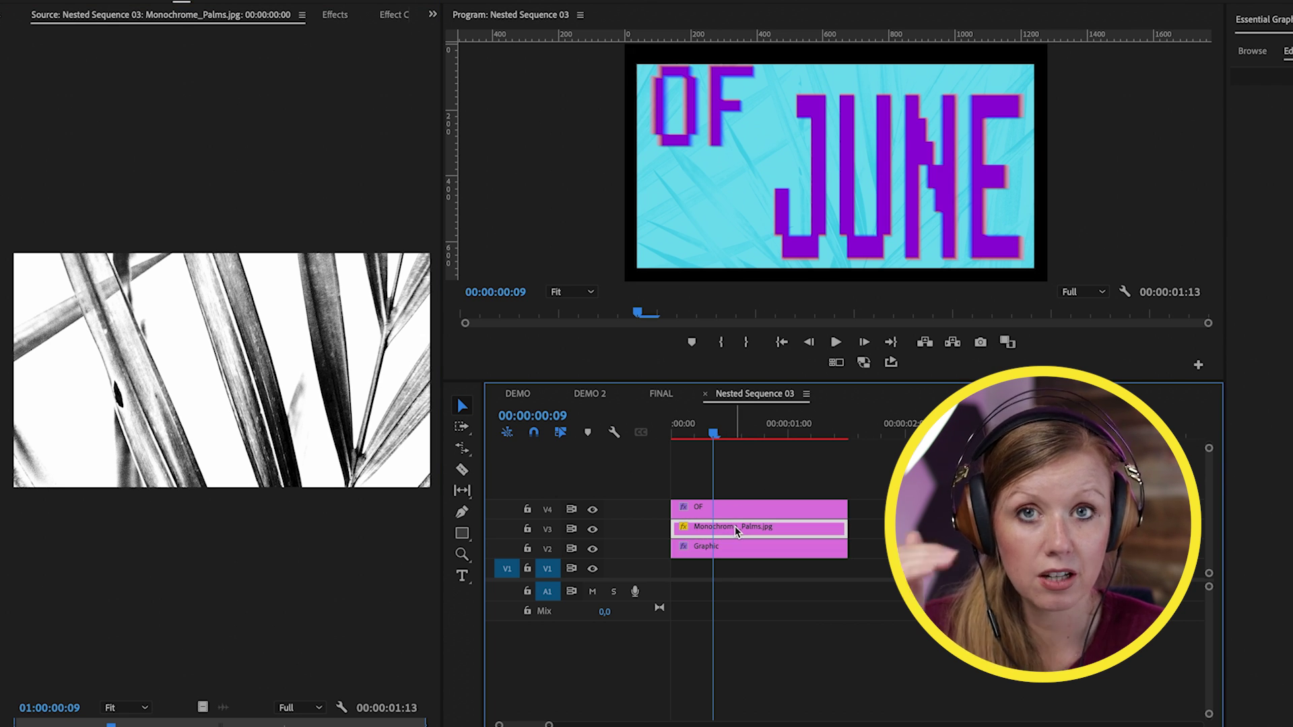
pyautogui.click(394, 16)
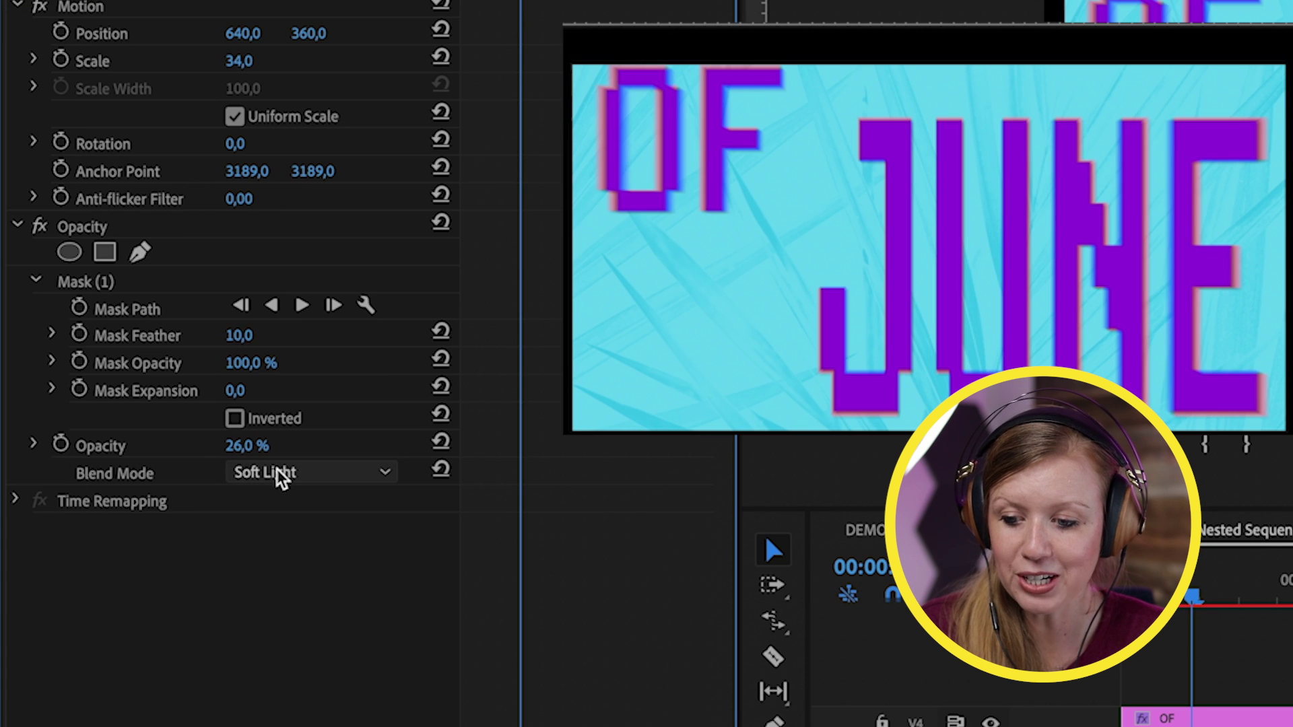
# Step: Try the Normal blend mode on the Monochrome_Palms.jpg clip and set it back to Soft Light
pyautogui.click(281, 478)
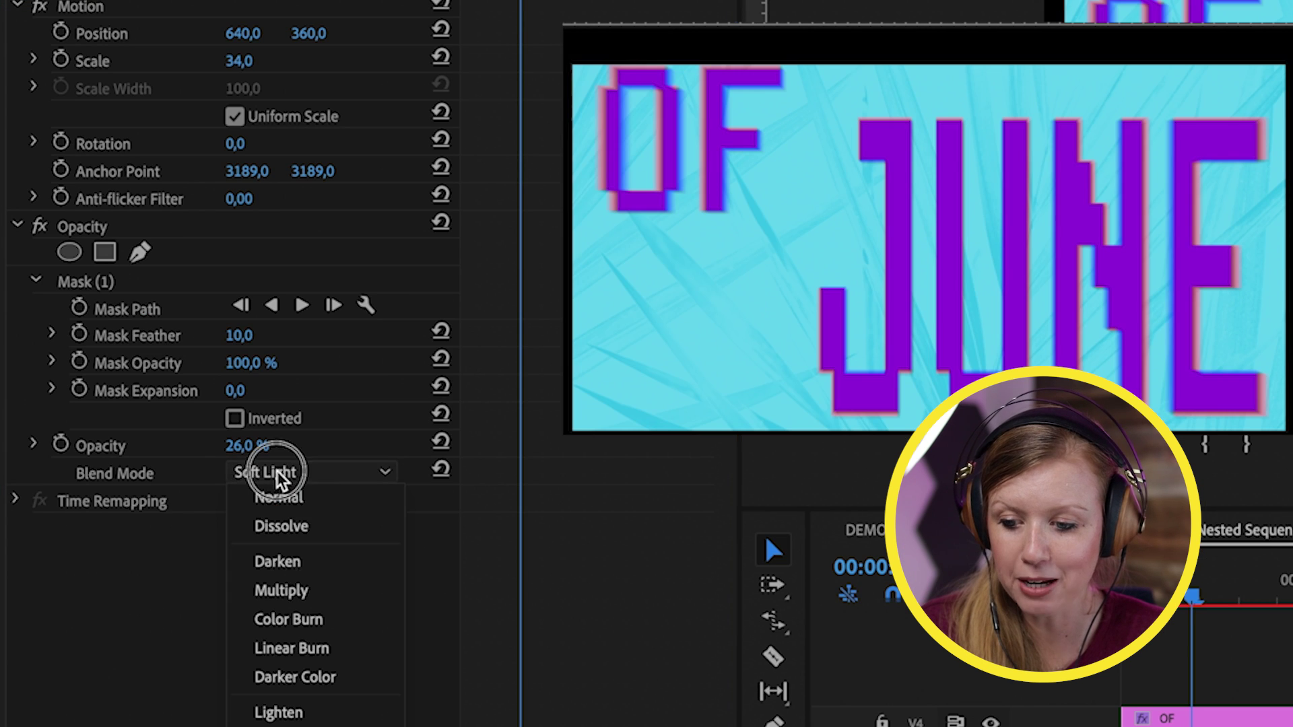
pyautogui.click(286, 504)
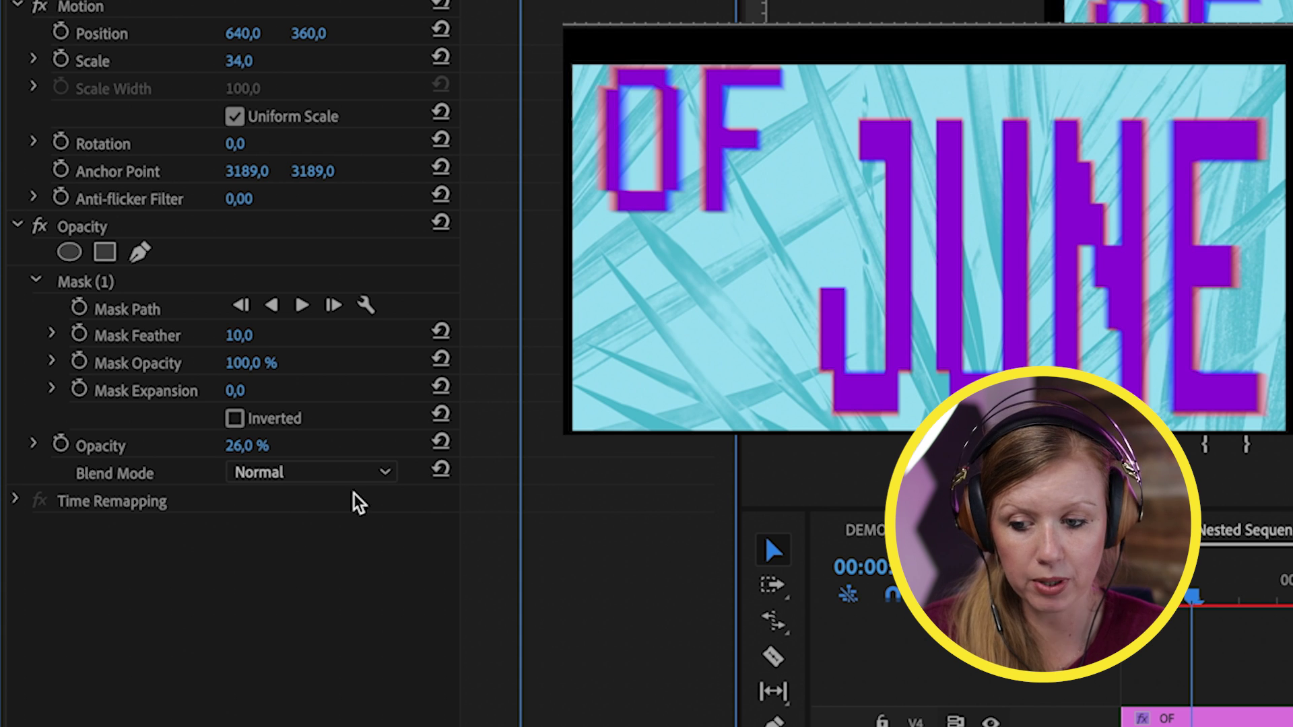
pyautogui.click(326, 475)
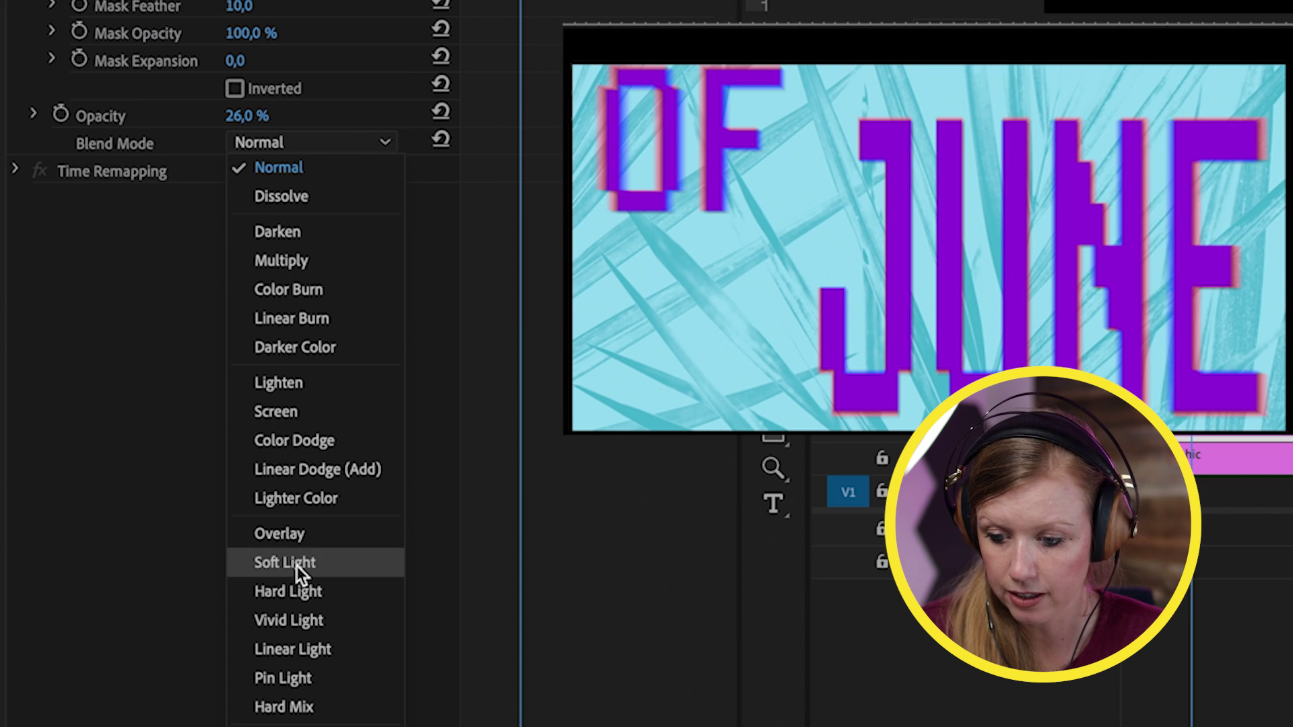
pyautogui.press('Return')
# Step: Try the Monochrome_Palms.jpg clip at 100% opacity, and settle on an Opacity of 30%
pyautogui.click(260, 115)
pyautogui.write('100')
pyautogui.press('Return')
pyautogui.click(262, 113)
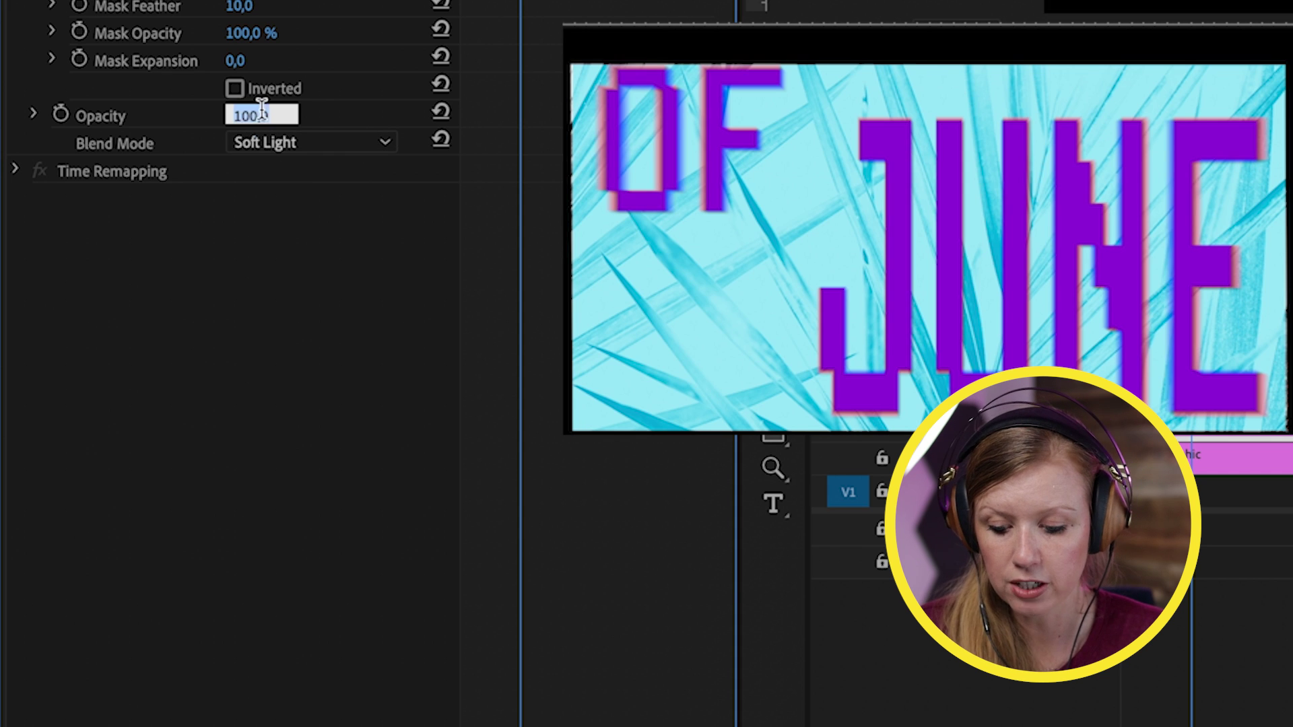
pyautogui.write('30')
pyautogui.press('Return')
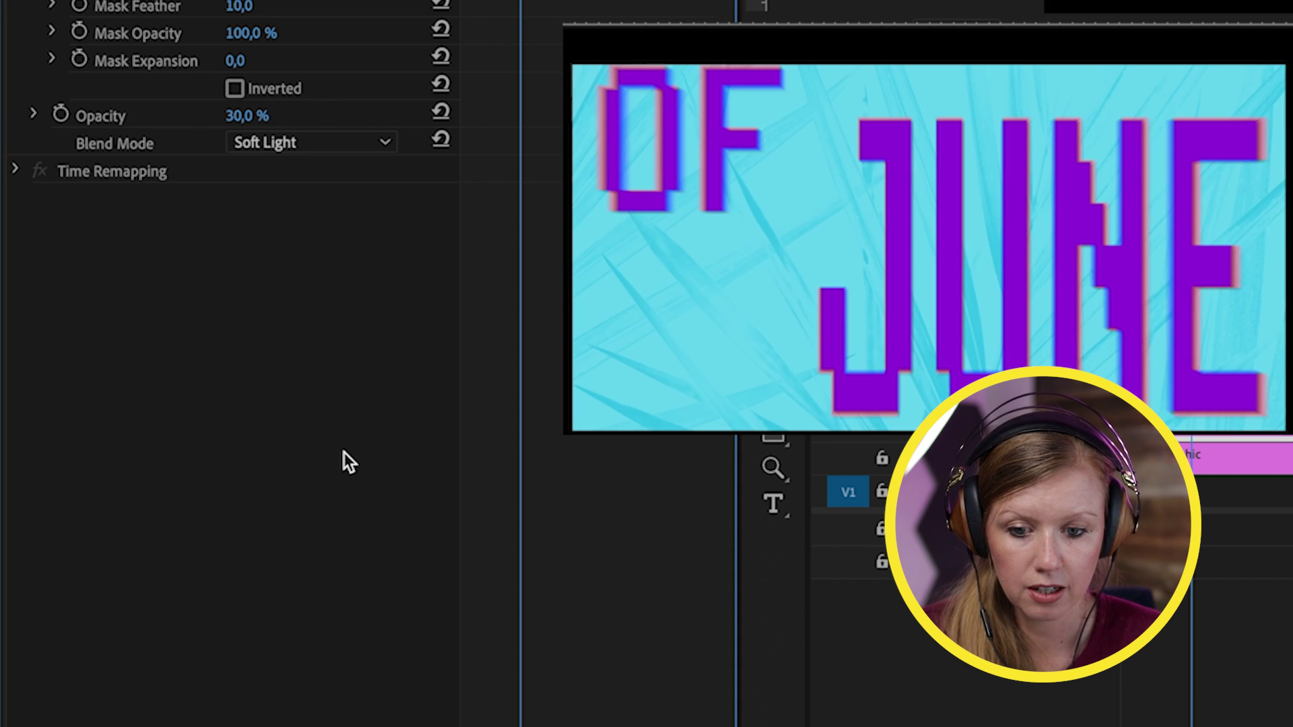